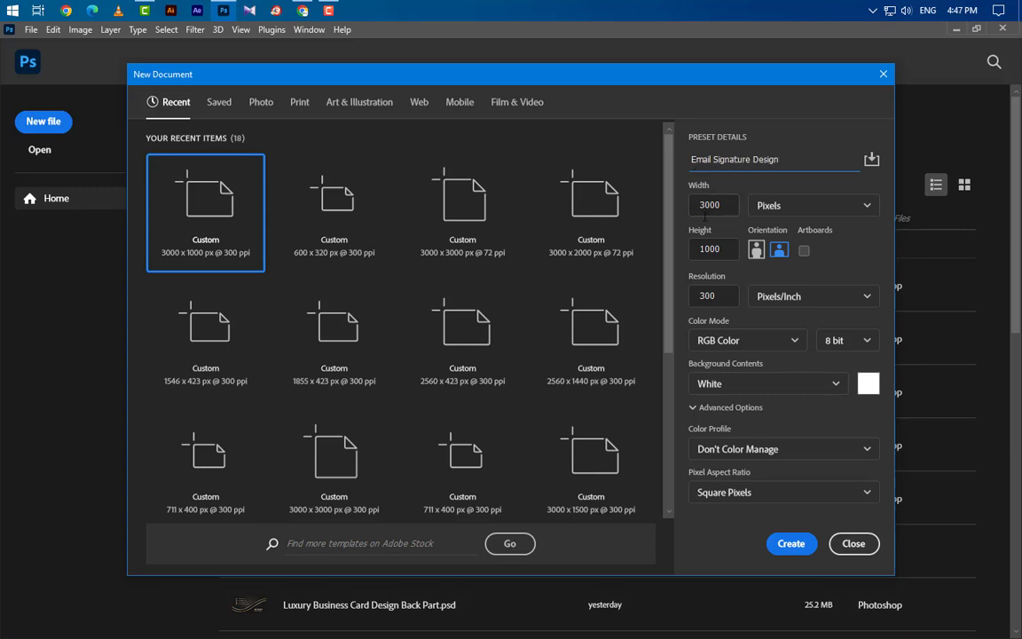
Step: Create a 3000×1000 px, 300 ppi document with margin guides of 100 px top/bottom and 150 px sides
key(Tab)
key(Tab)
key(Tab)
click(788, 541)
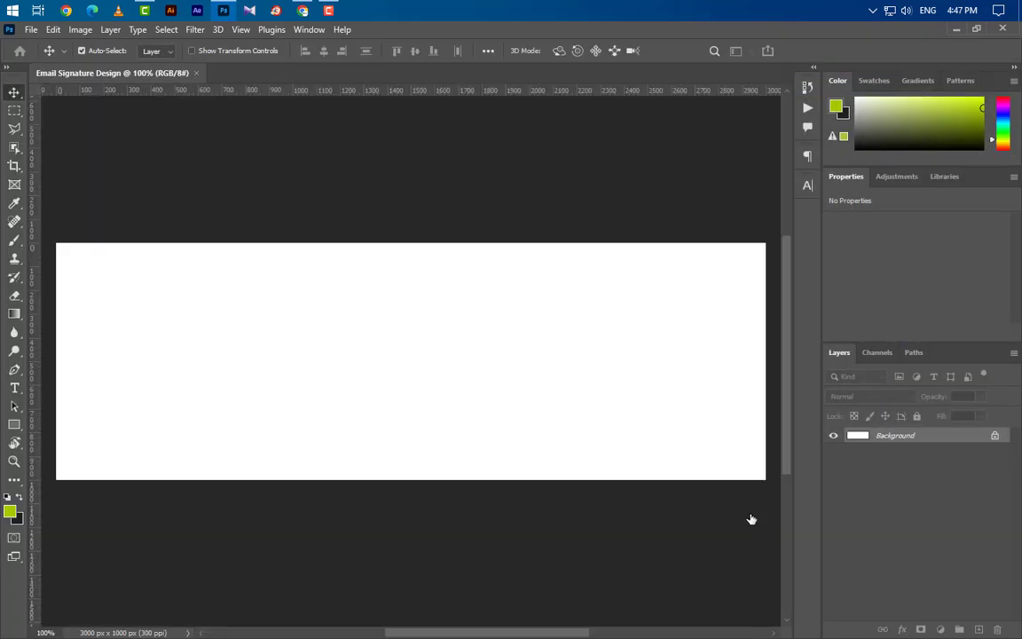
click(241, 29)
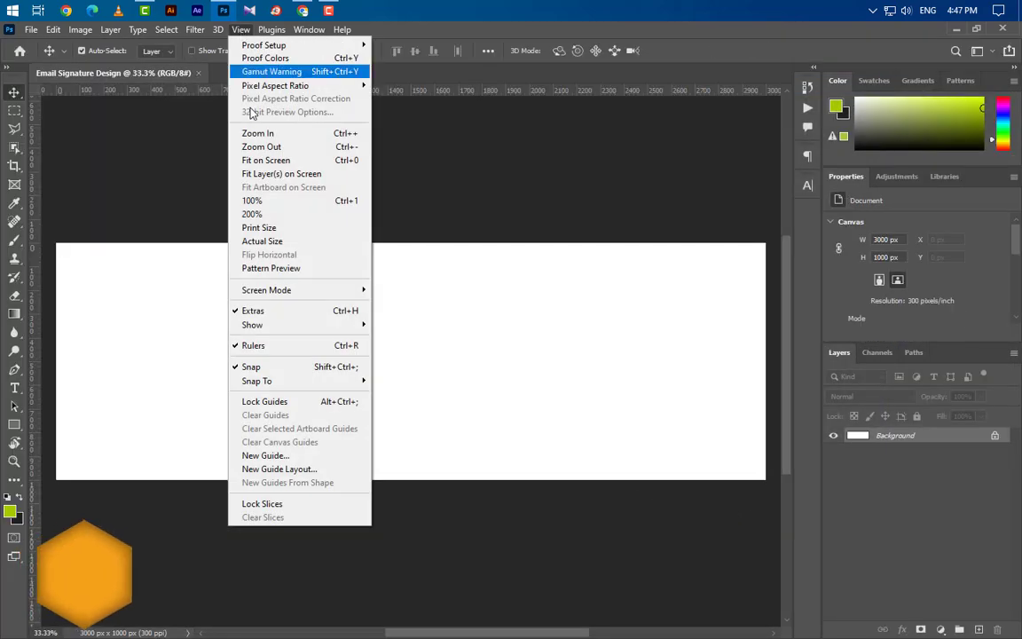
click(279, 469)
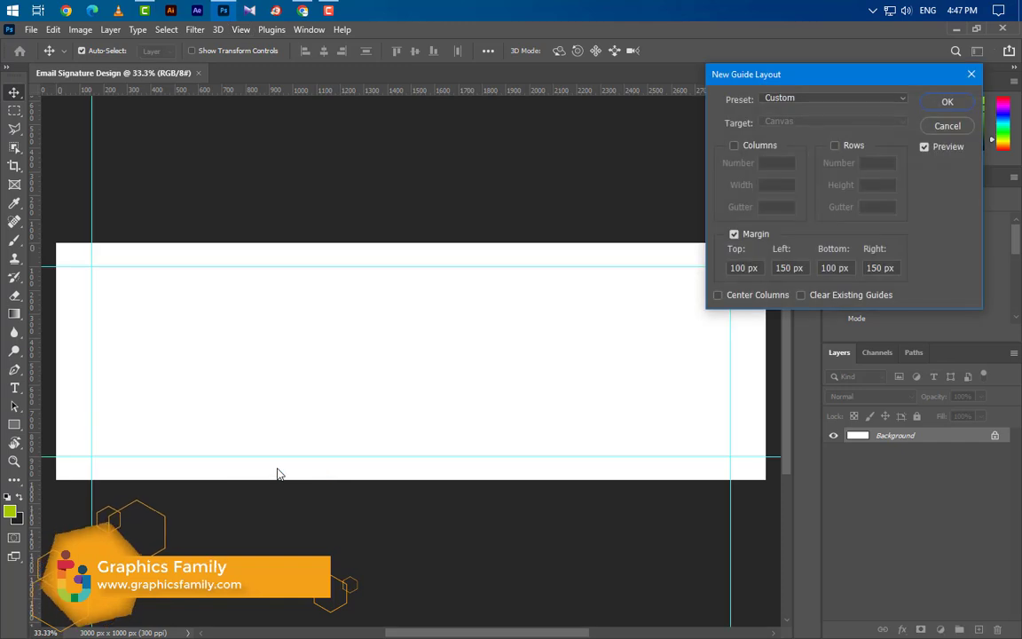
click(743, 268)
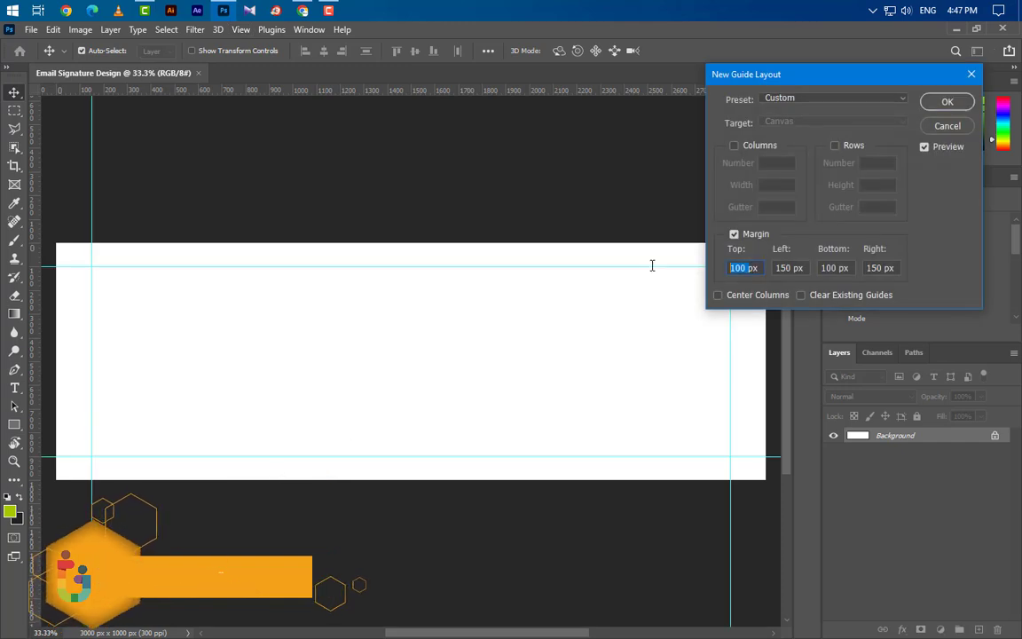
key(Tab)
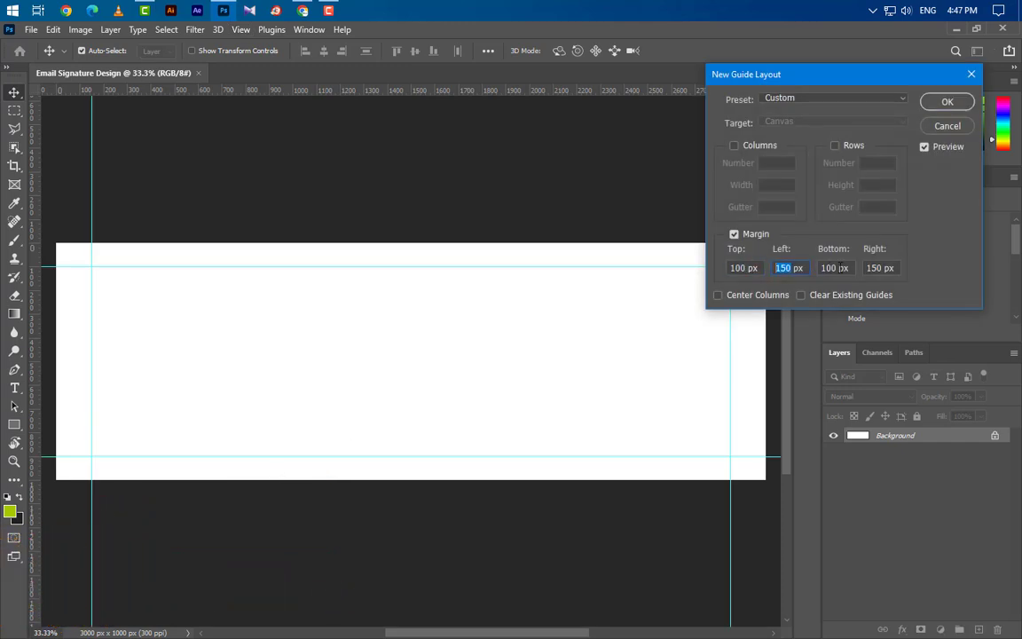
click(948, 103)
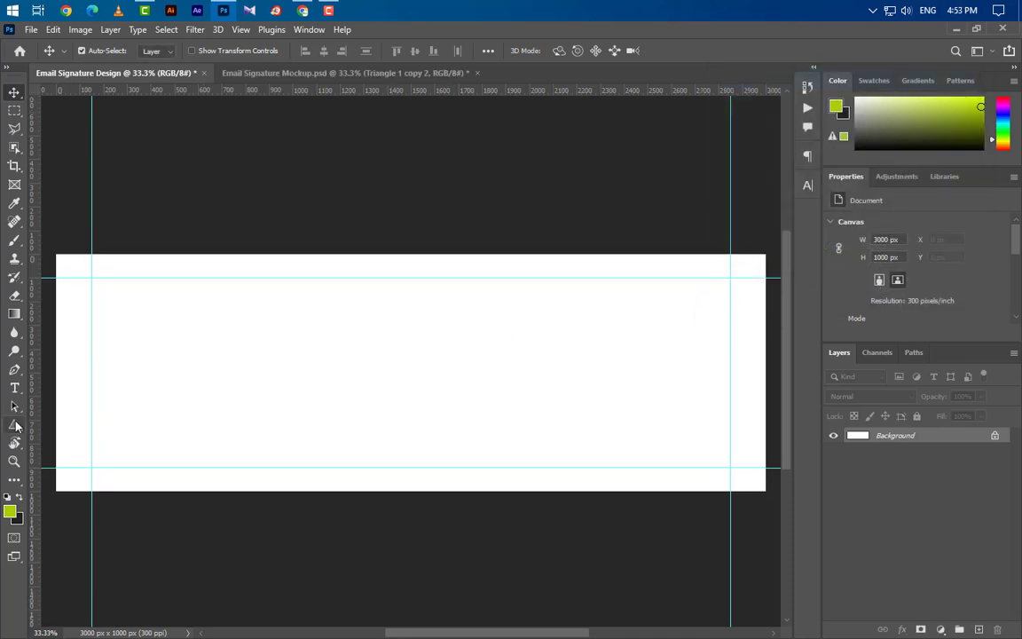
Step: Draw a lime-green triangle near the canvas centre with 150 px rounded corners
click(15, 426)
click(69, 450)
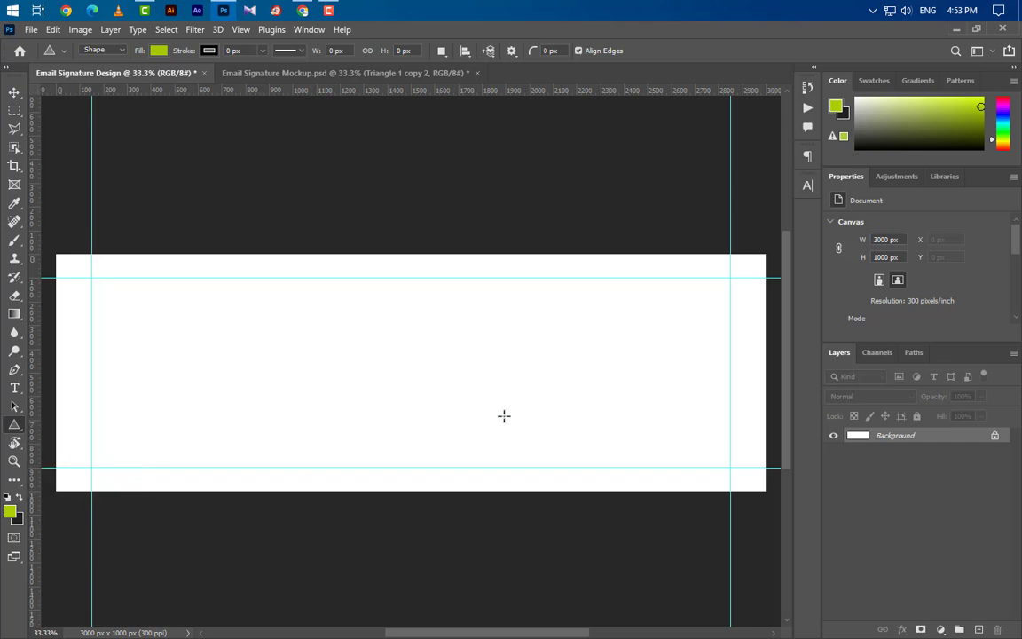
drag(474, 290, 612, 448)
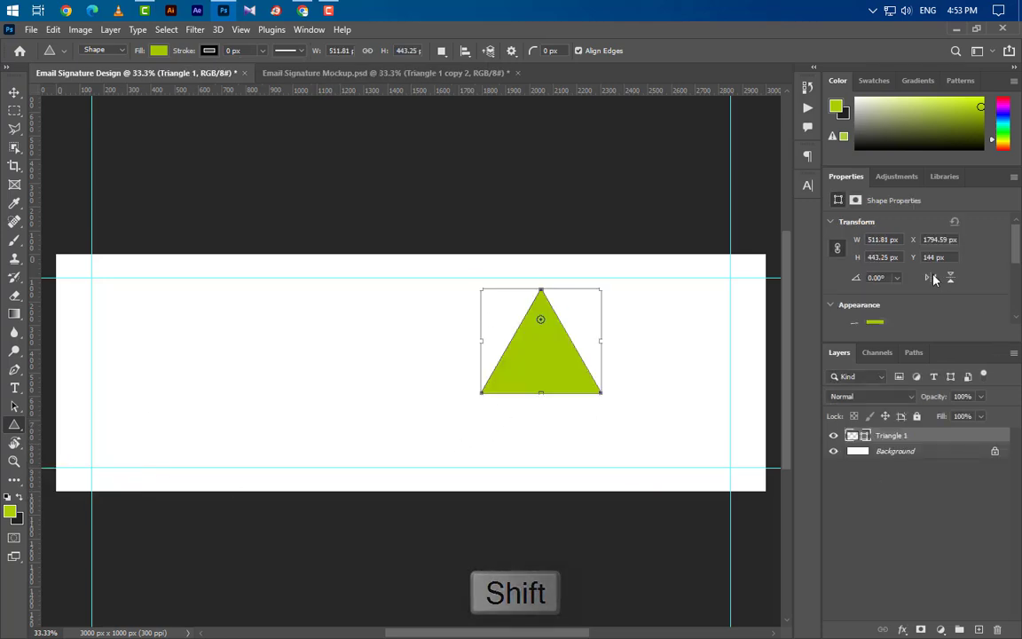
scroll(906, 251, down, 4)
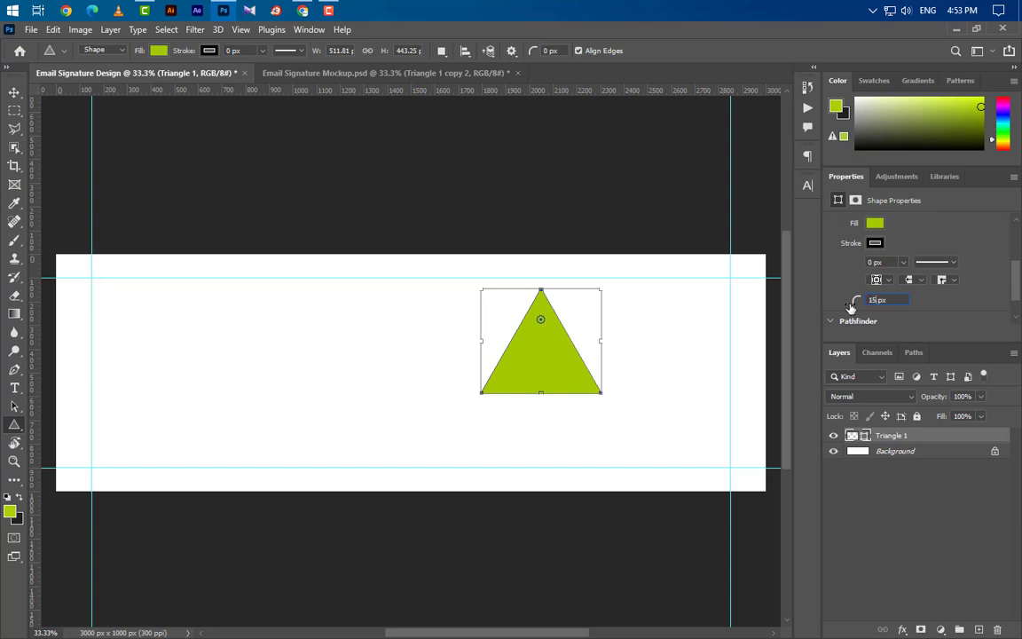
key(Return)
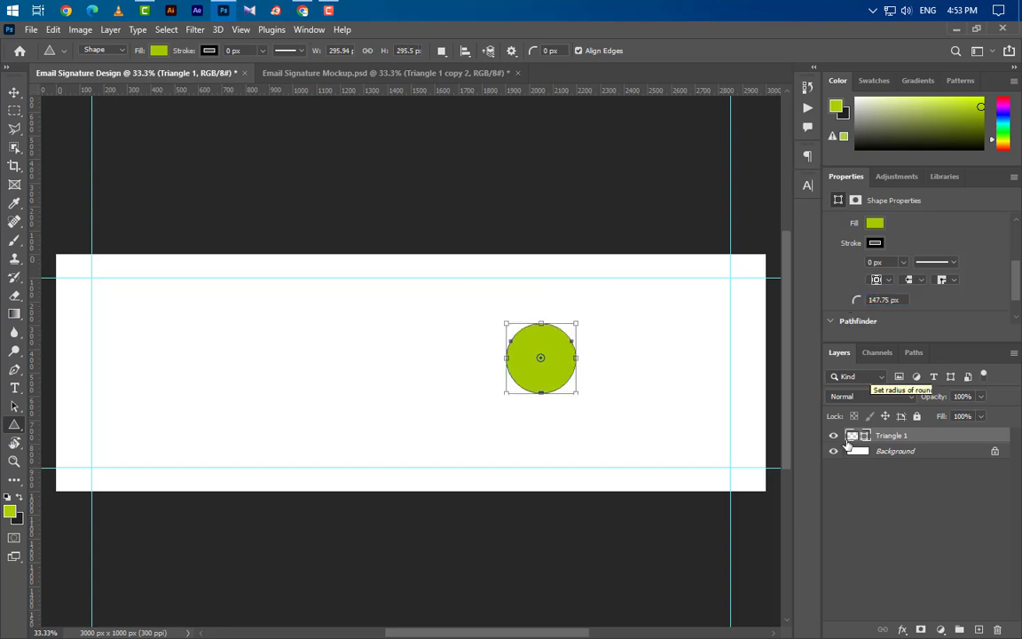
Step: Scale the triangle up to span the banner's full height, about 1110 × 1001 px
click(13, 94)
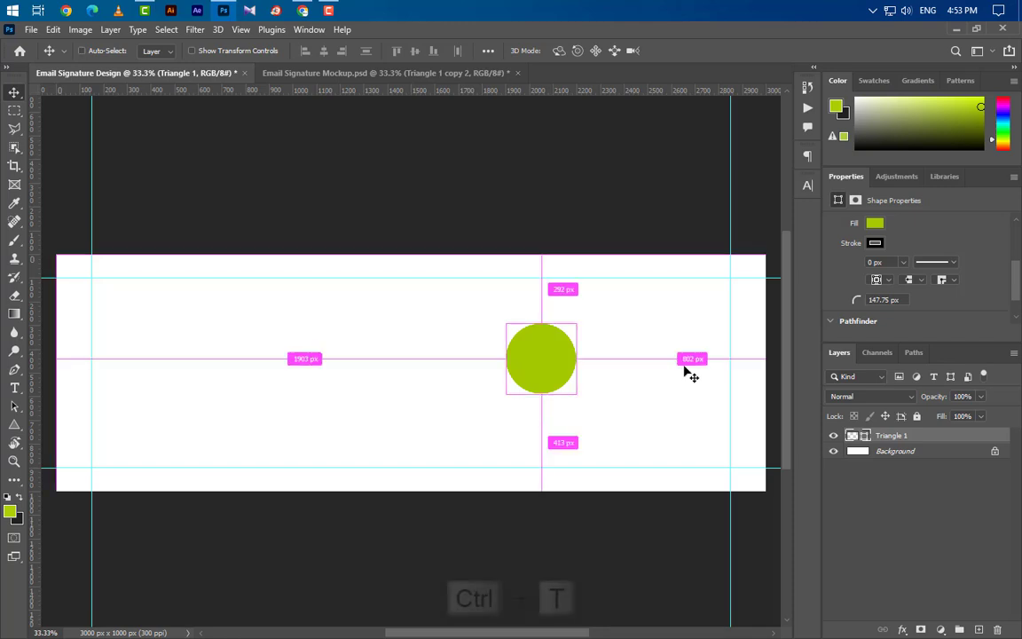
key(ctrl+t)
drag(534, 323, 537, 275)
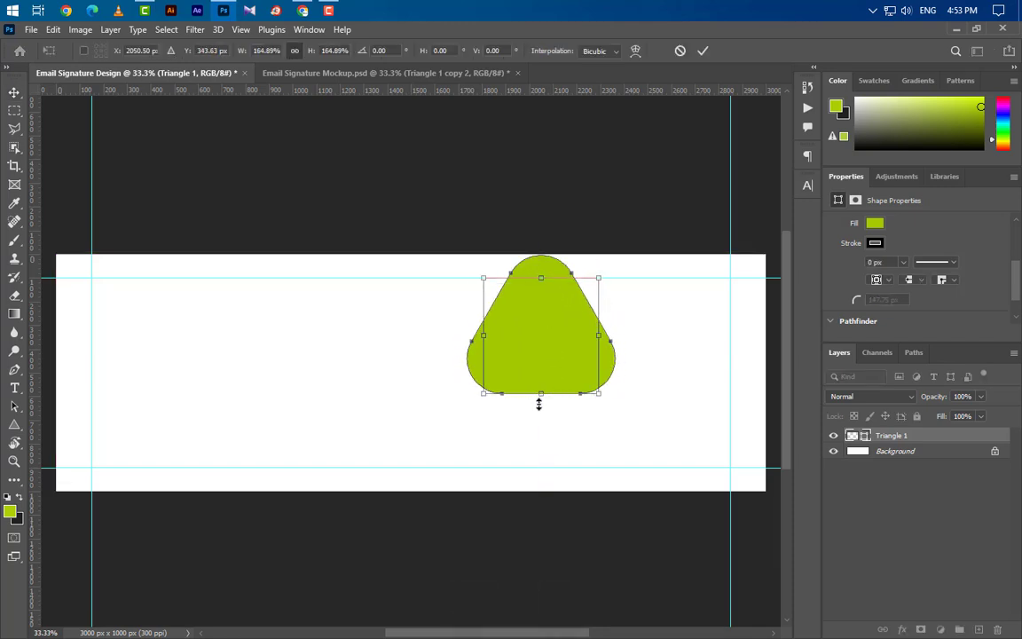
drag(539, 404, 538, 487)
drag(539, 369, 538, 378)
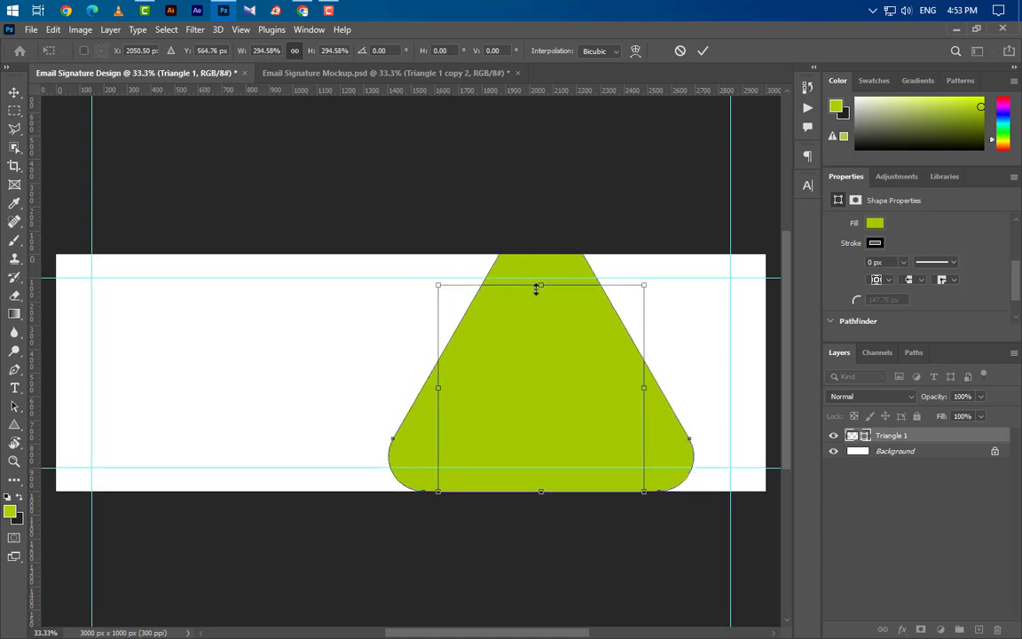
drag(536, 288, 537, 313)
scroll(638, 347, down, 1)
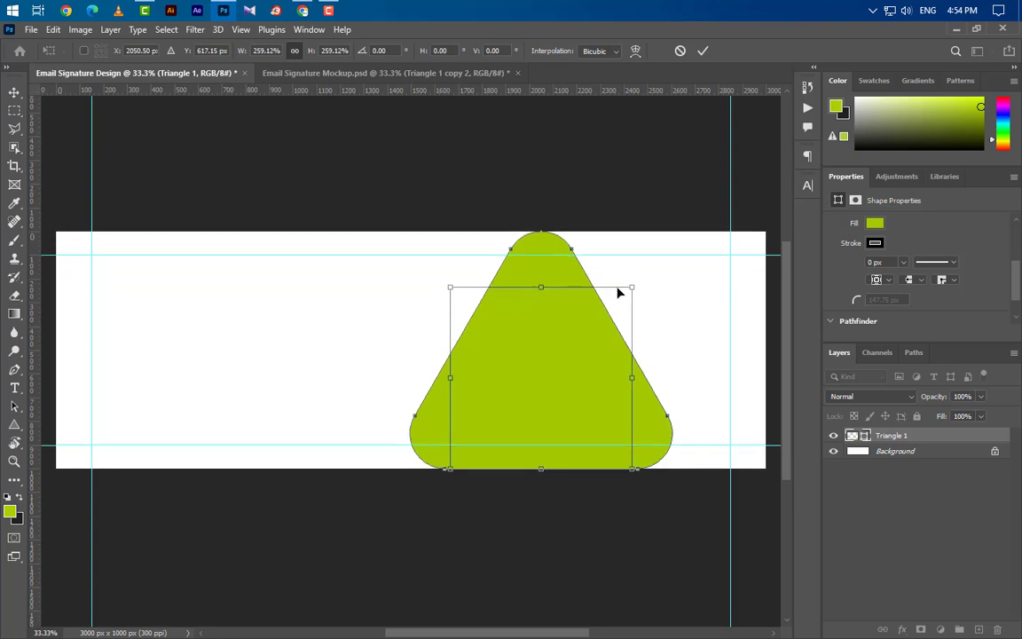
click(703, 52)
scroll(910, 287, up, 3)
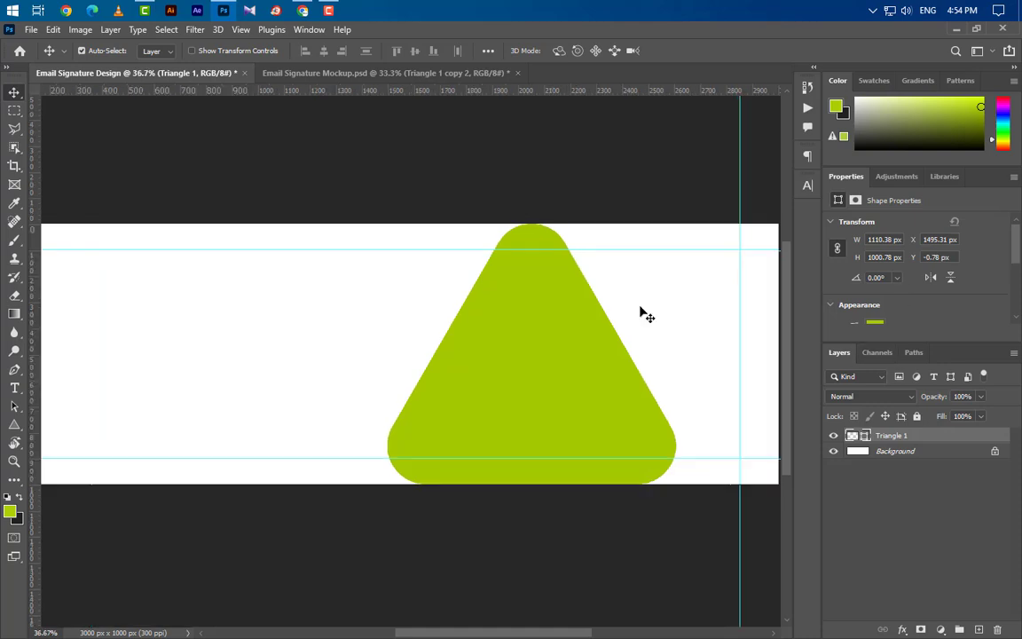
Step: Duplicate the triangle and scale the copy down to about 619 × 575.5 px
key(u)
drag(959, 437, 979, 628)
key(ctrl+t)
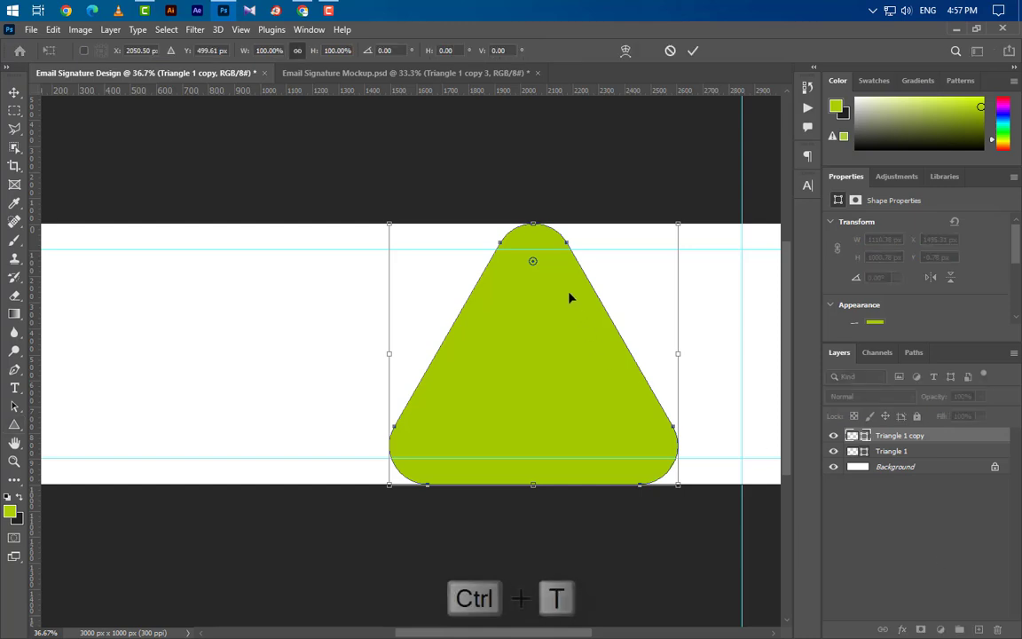
drag(535, 243, 541, 343)
click(695, 51)
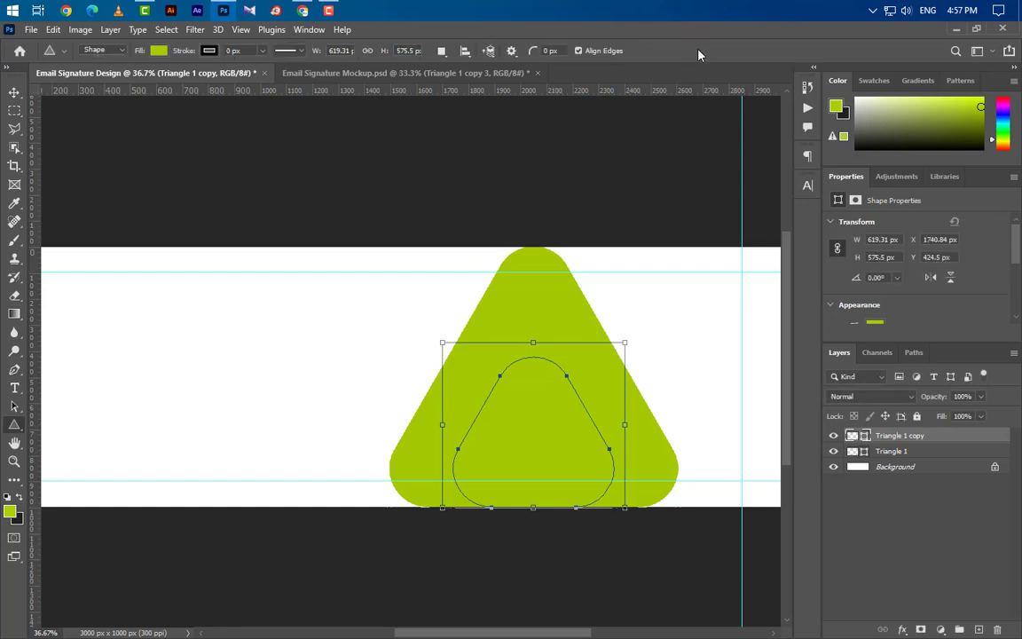
Step: Fill the inner copy white, move it up to centre it, and duplicate it
double_click(867, 440)
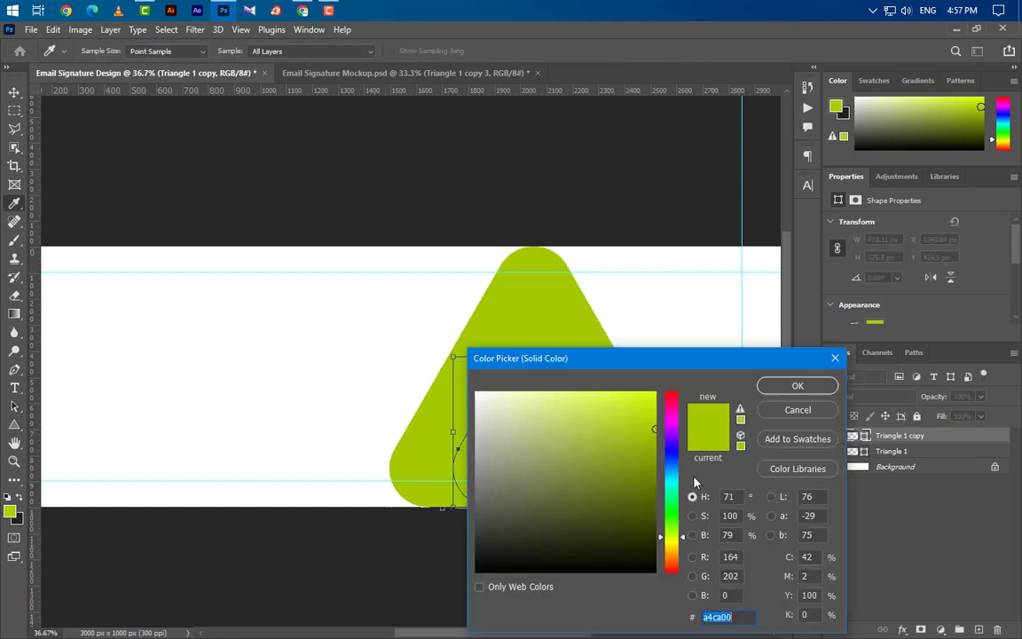
click(415, 361)
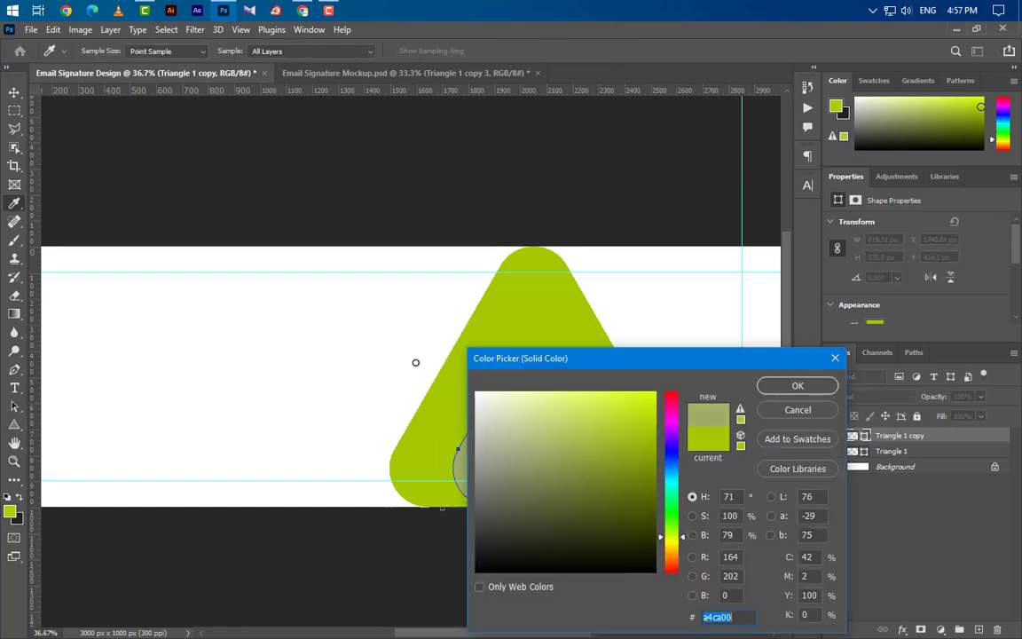
click(812, 391)
key(v)
drag(548, 449, 547, 406)
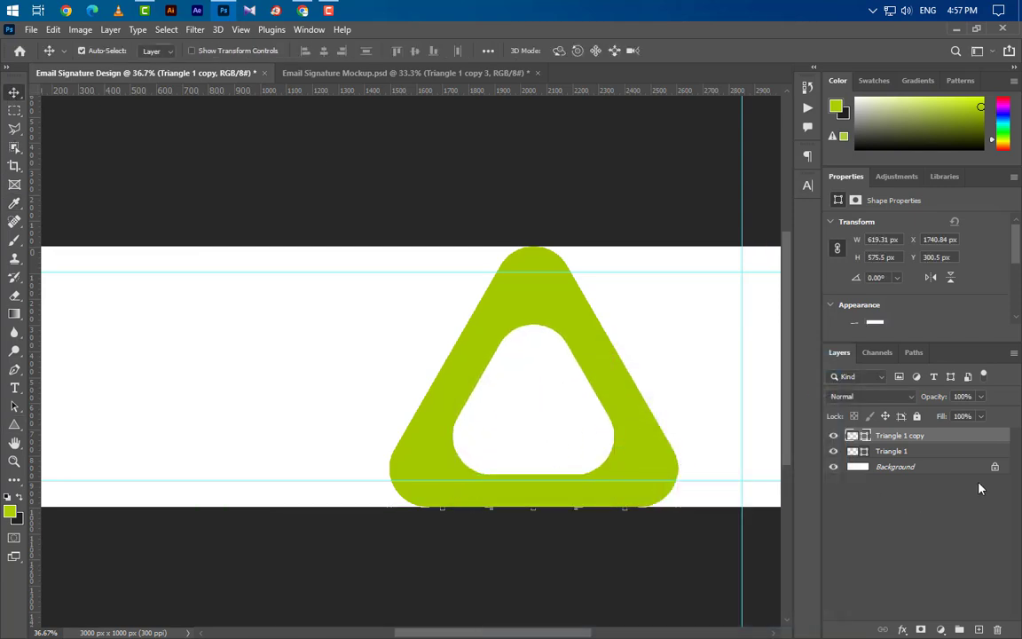
drag(973, 441, 978, 629)
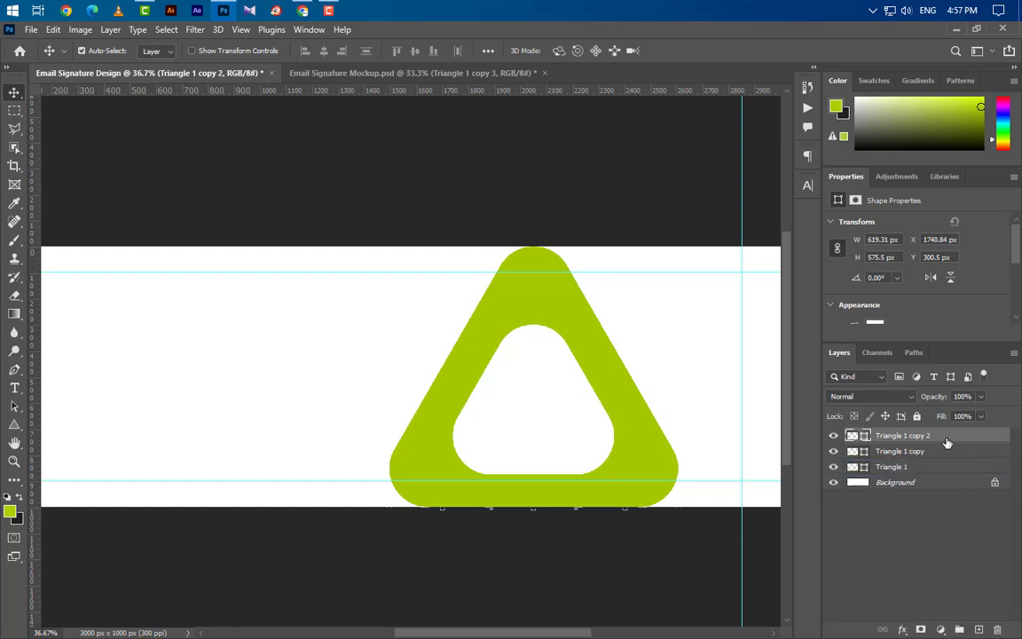
Step: Make the inner triangle a ring with 50% opacity, a 200 px stroke and no fill
key(u)
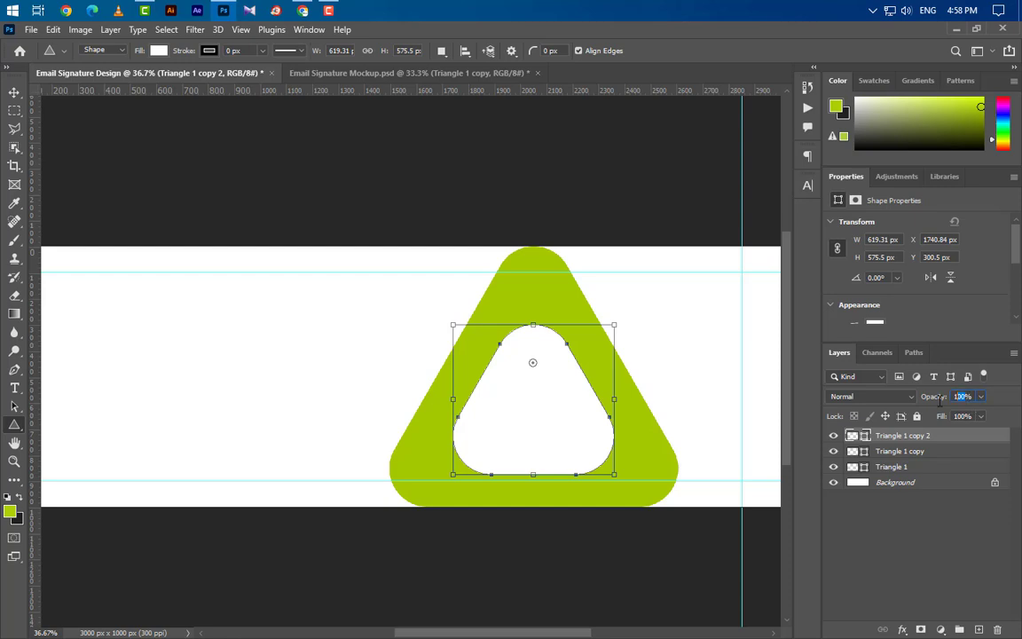
text(50)
key(Return)
double_click(863, 436)
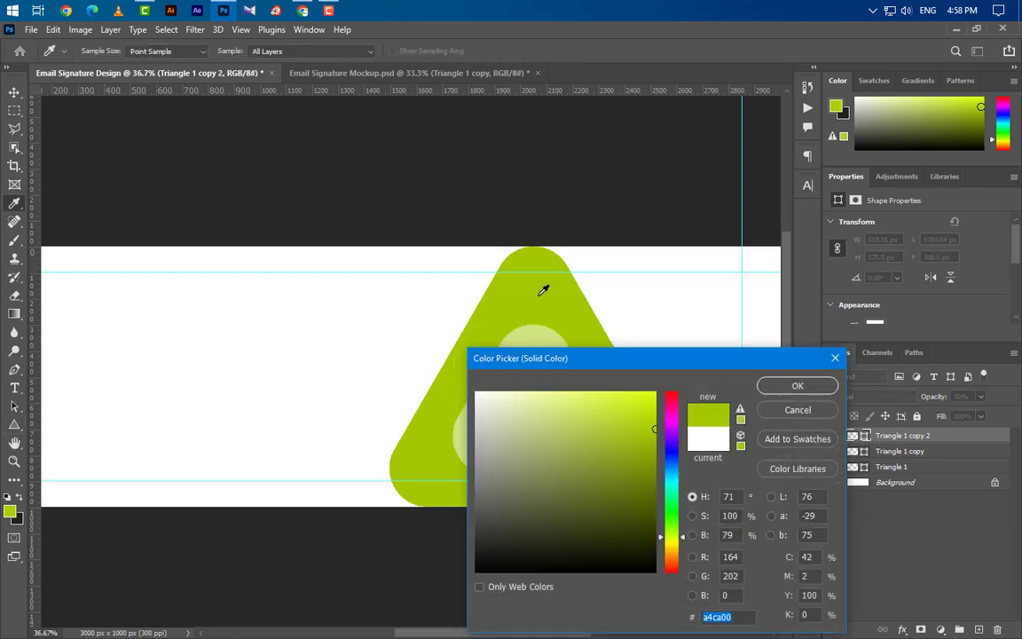
click(798, 386)
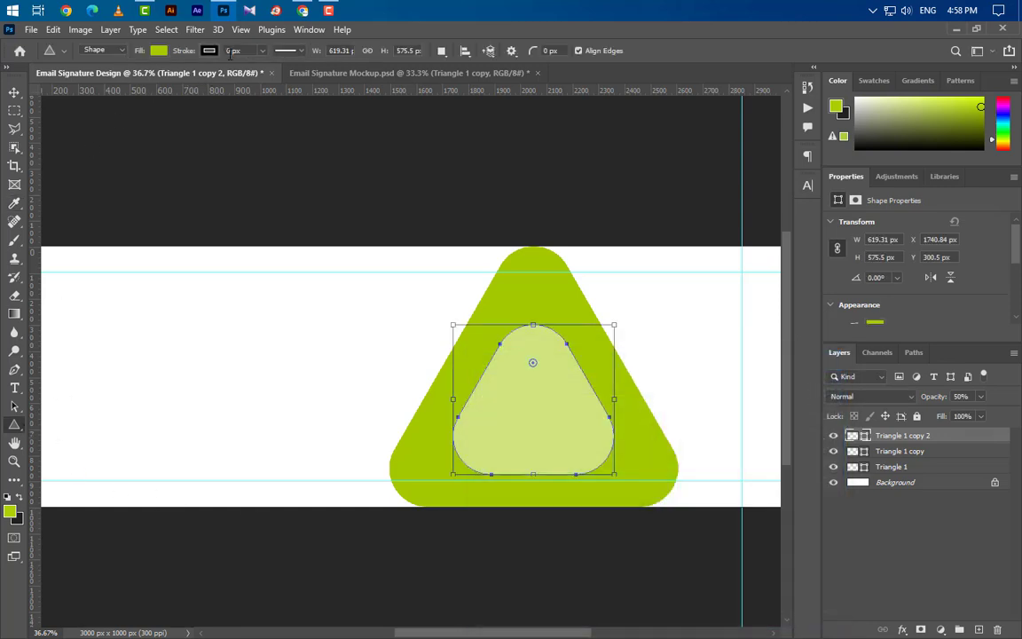
text(200)
key(Return)
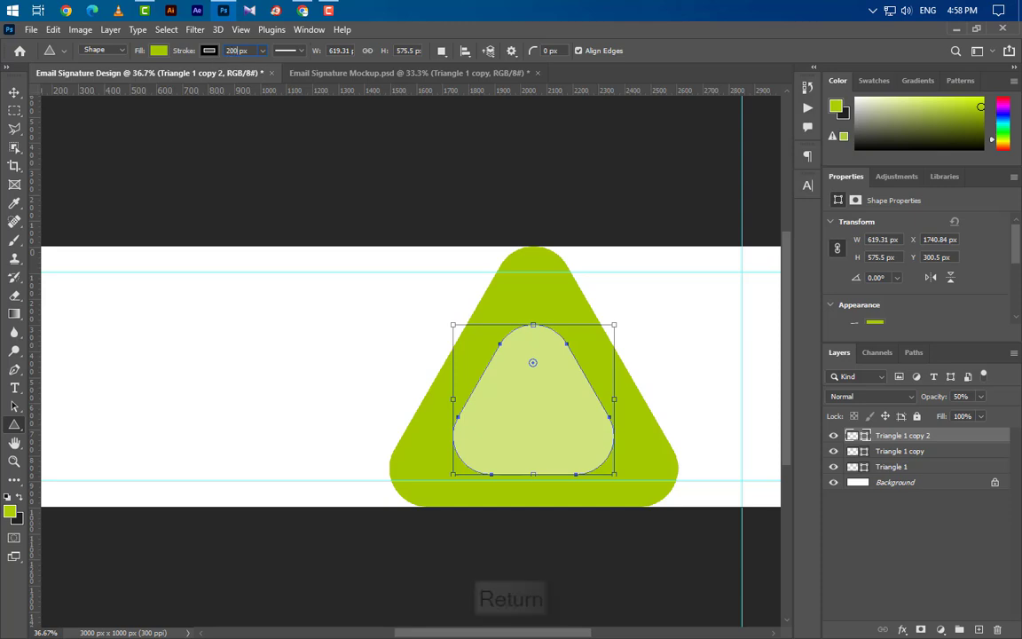
click(158, 51)
click(74, 79)
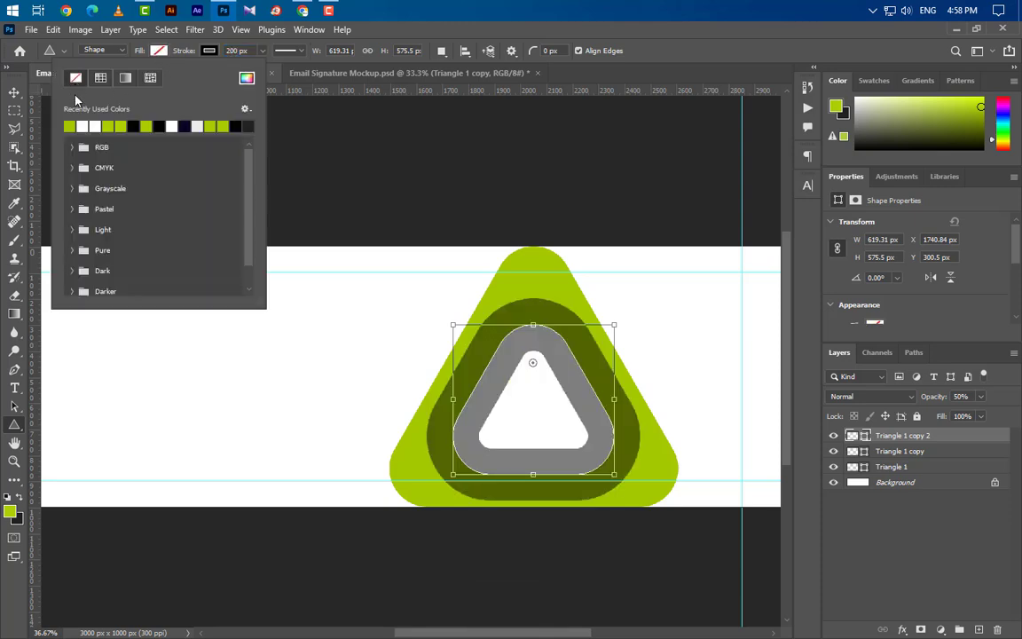
click(14, 93)
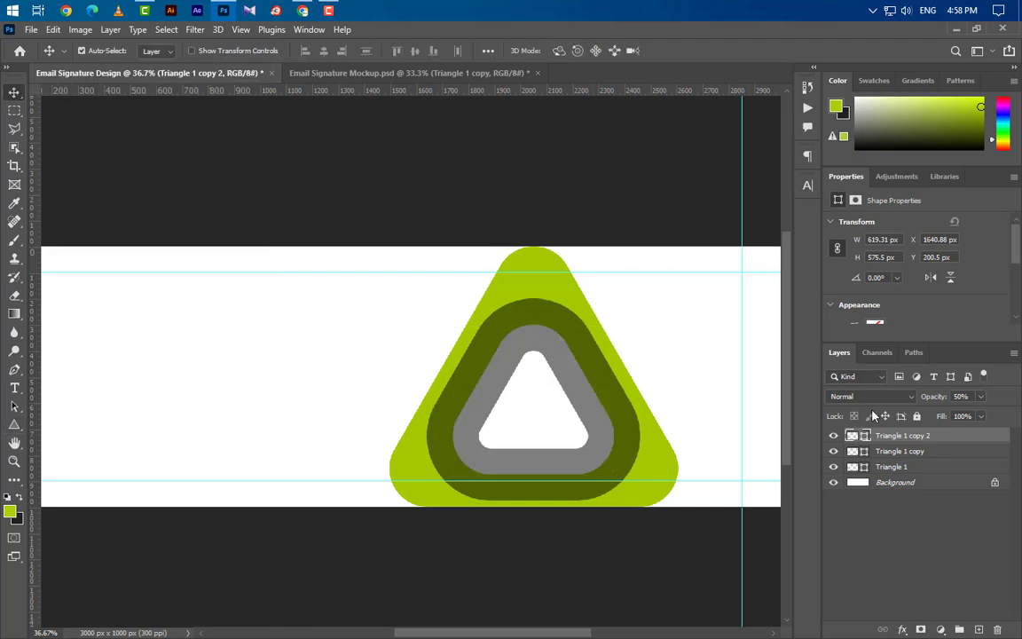
Step: Give the ring a lime #a4ca00 Color Overlay and duplicate it as Triangle 1 copy 3
double_click(953, 441)
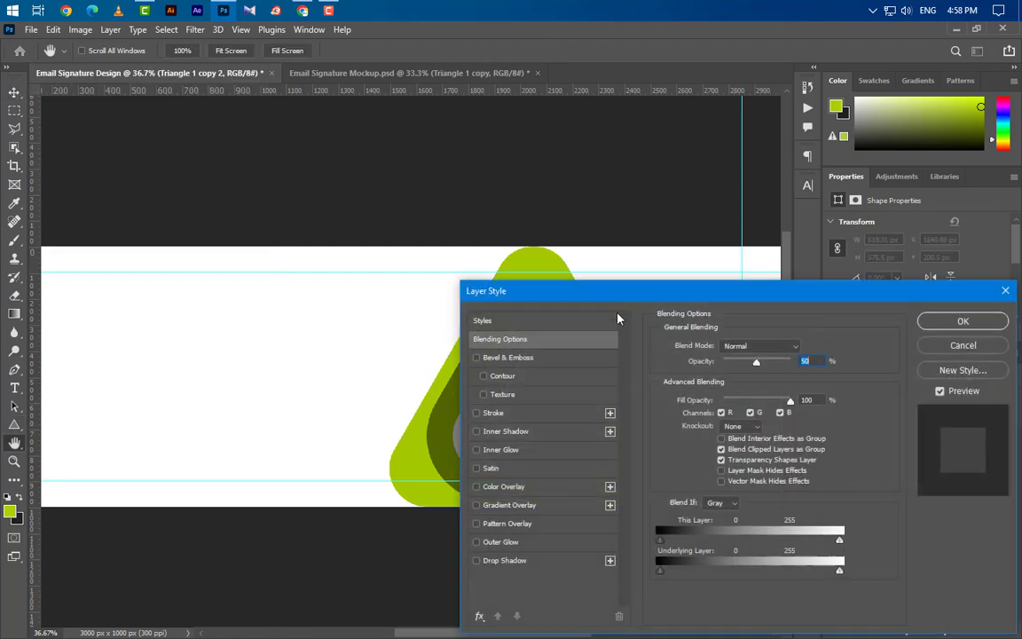
click(728, 403)
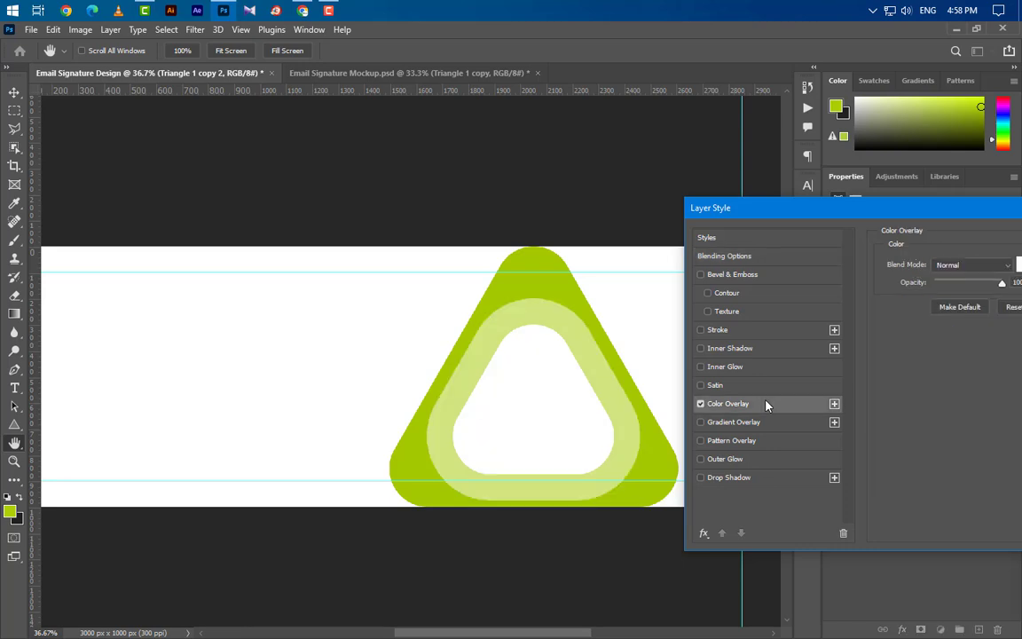
click(1019, 266)
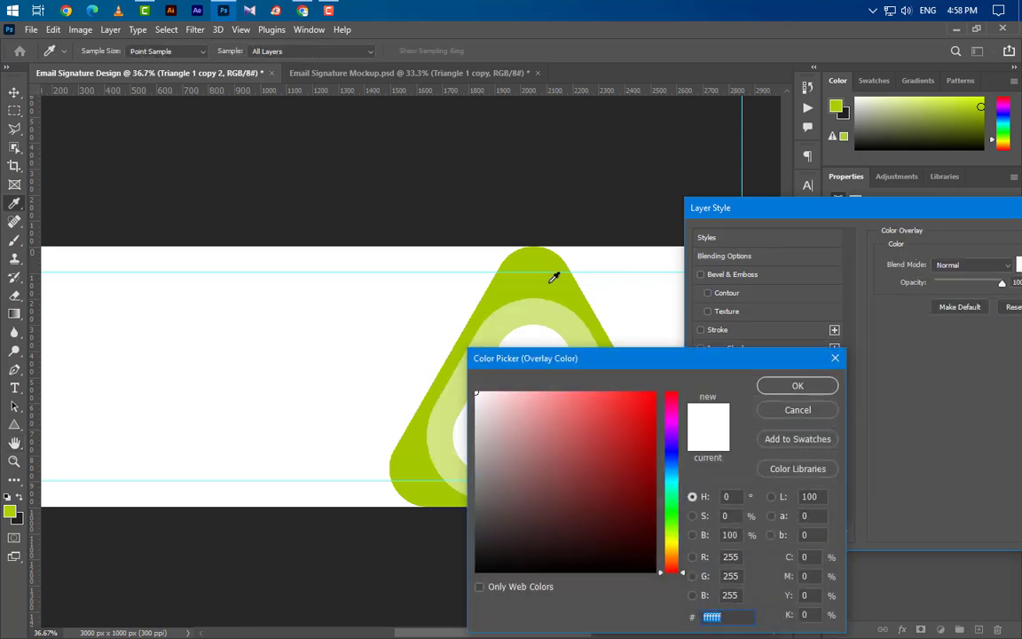
click(551, 274)
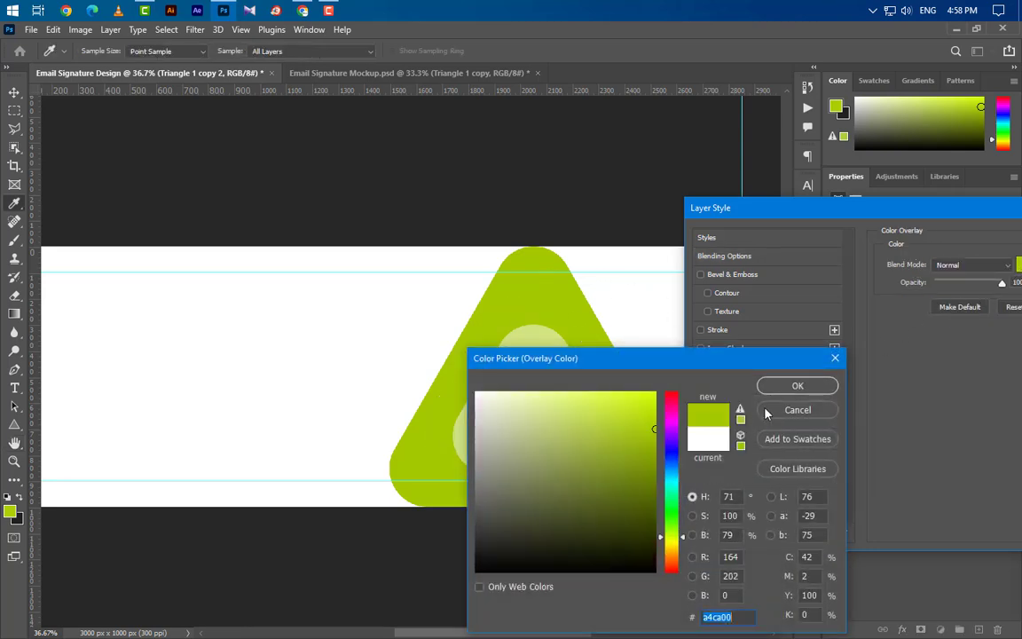
click(796, 386)
drag(894, 219, 597, 286)
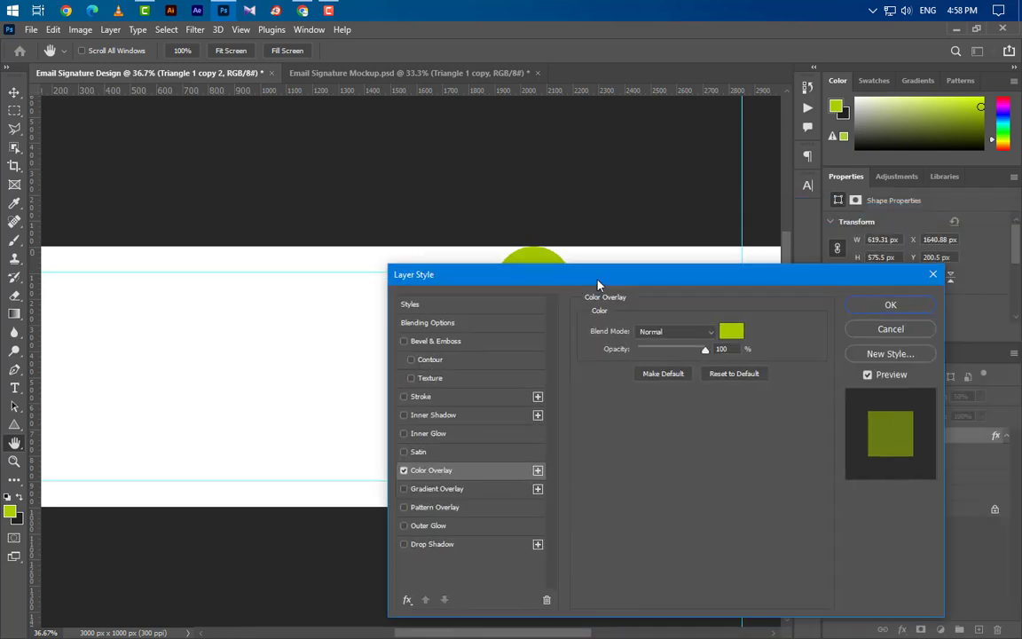
click(860, 302)
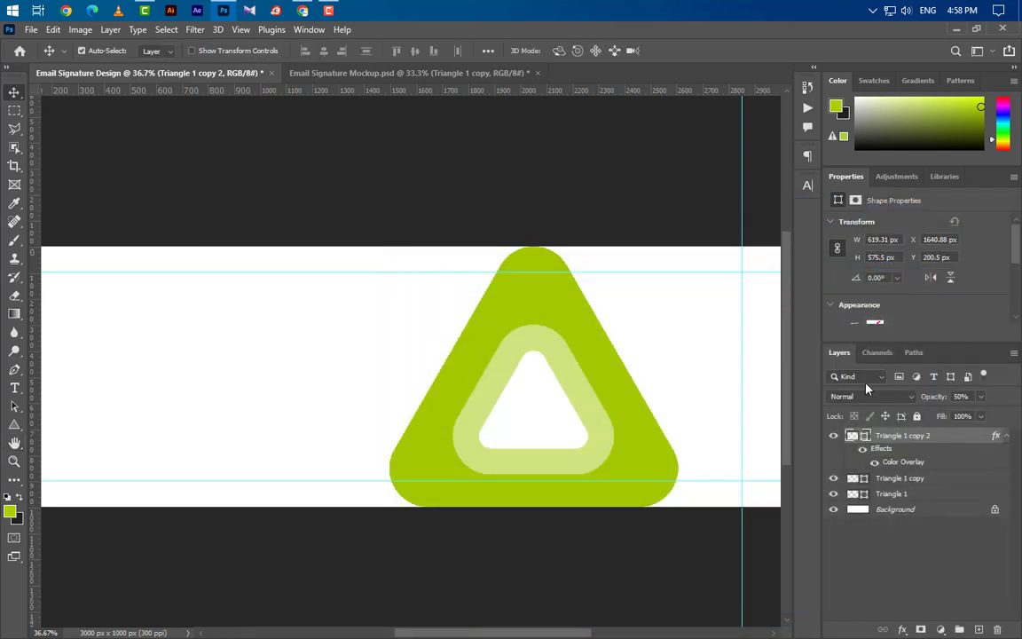
click(1007, 436)
drag(961, 440, 980, 629)
Step: Set the duplicate ring's fill to 100% and its stroke width to 20 px
click(980, 416)
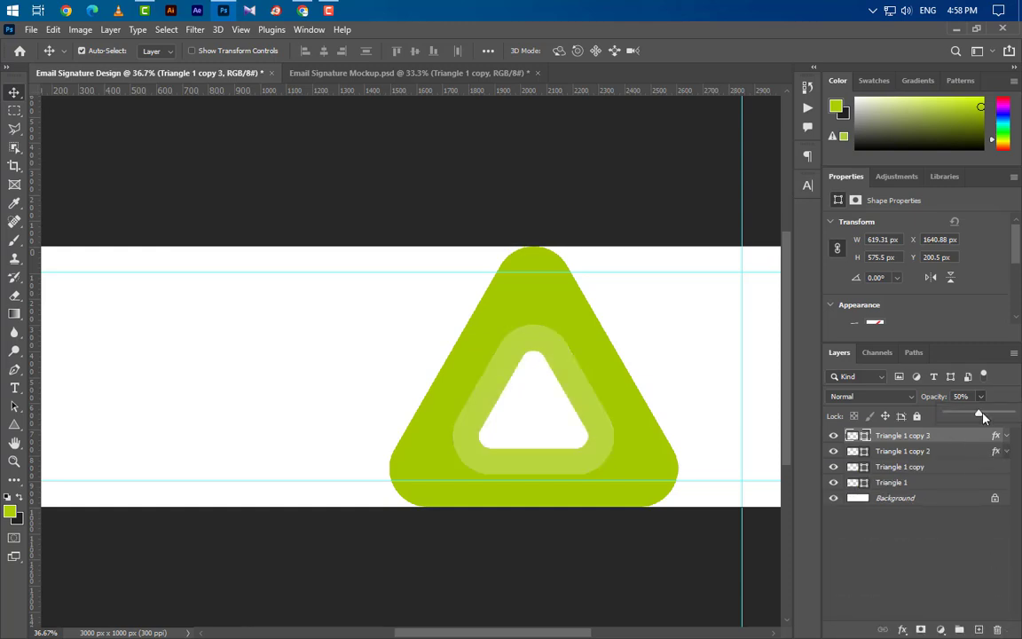
click(968, 461)
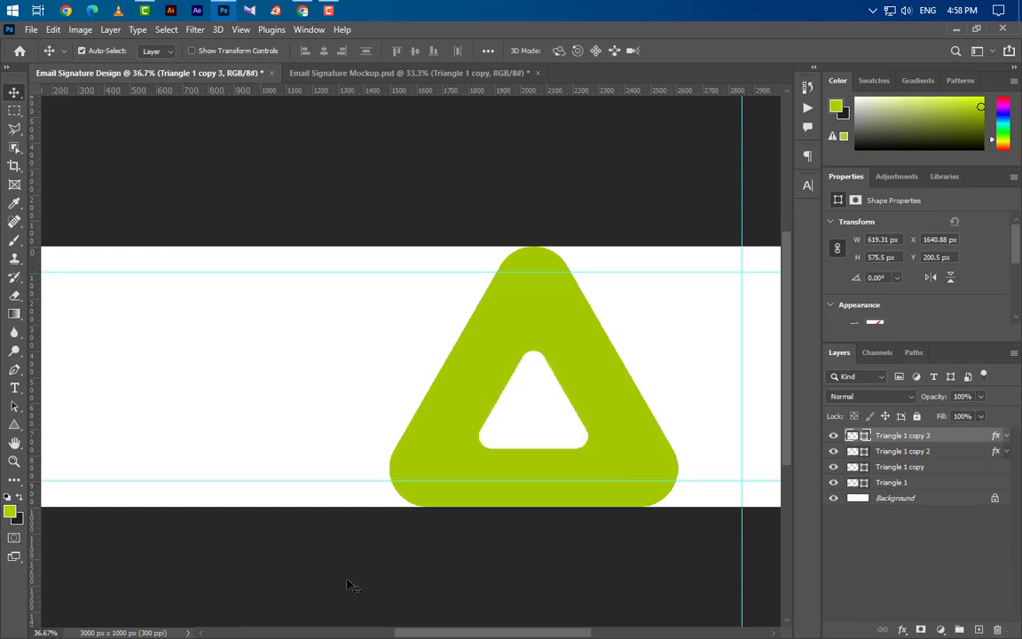
click(15, 426)
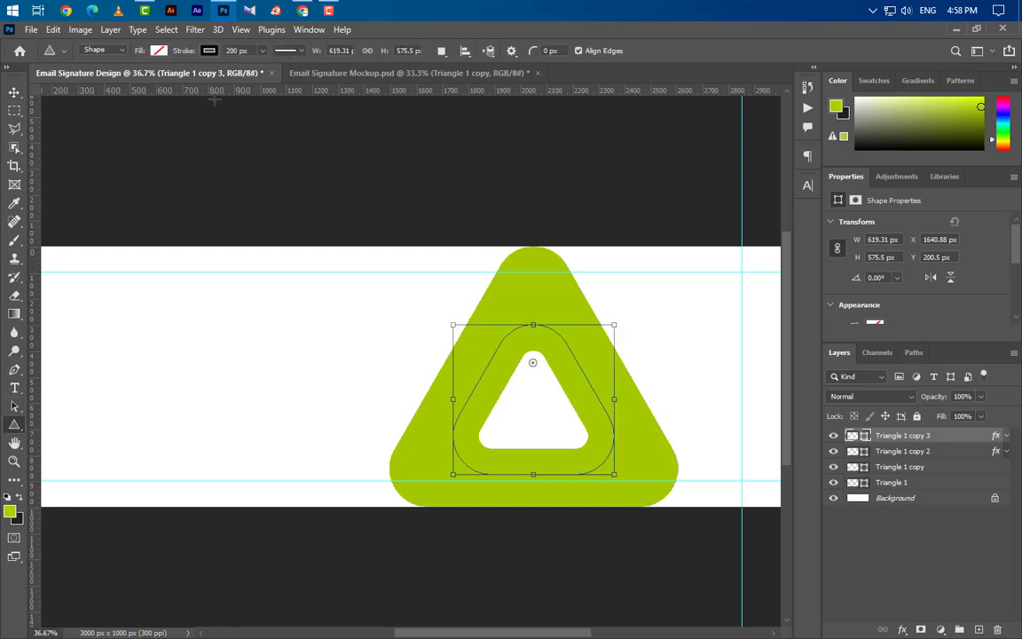
text(20)
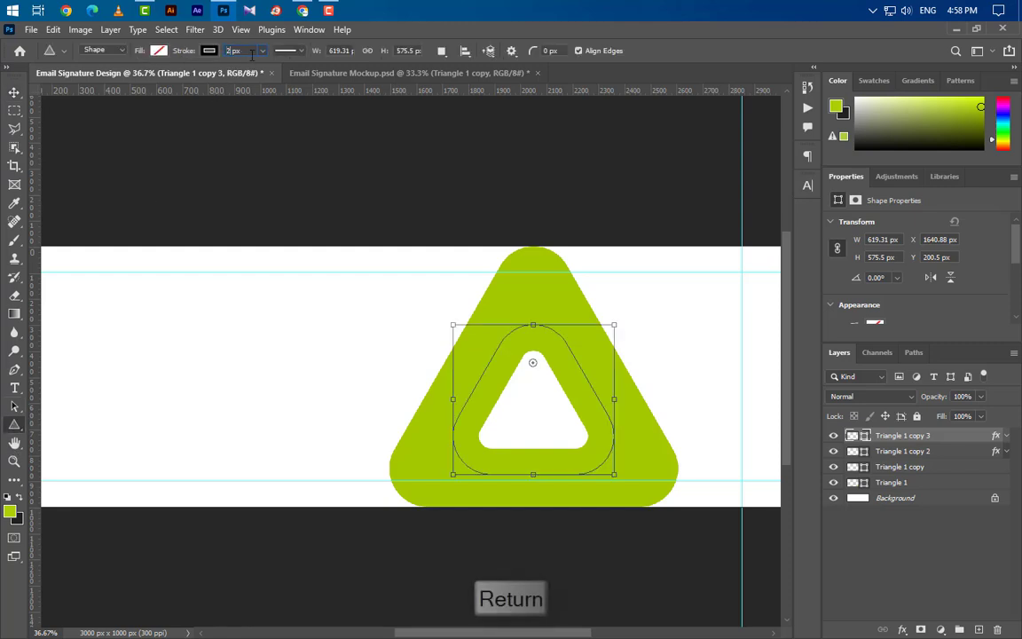
key(Return)
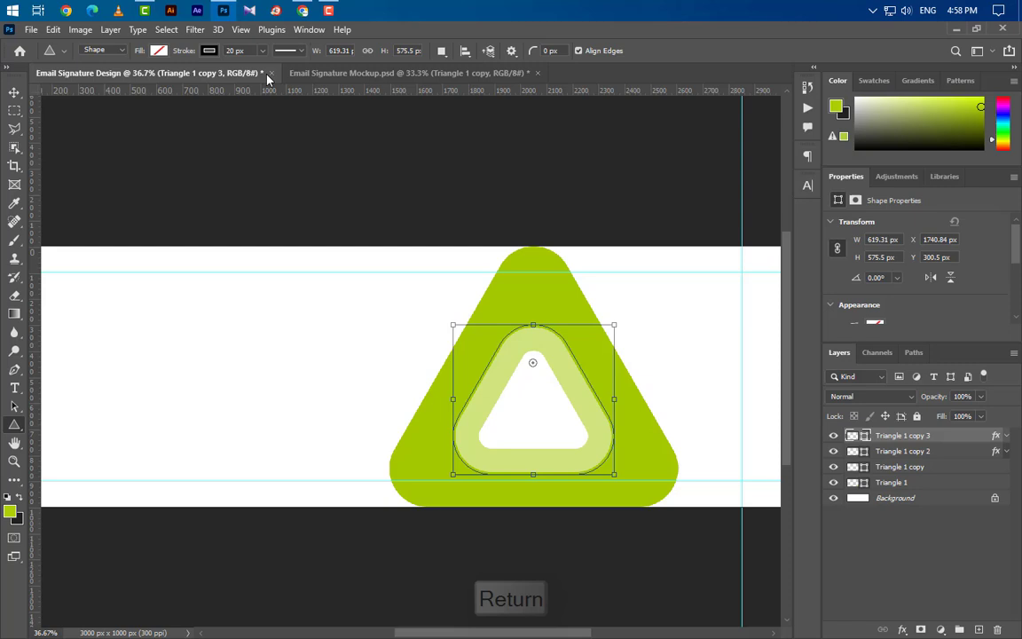
click(158, 50)
click(19, 92)
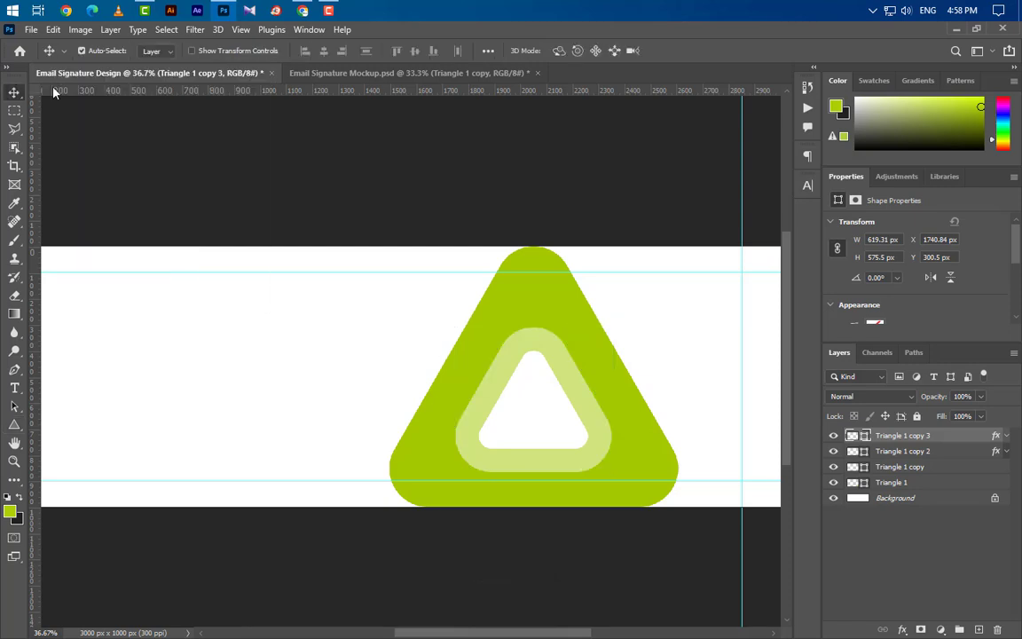
Step: Change Triangle 1 copy 3's Color Overlay to white
click(1006, 436)
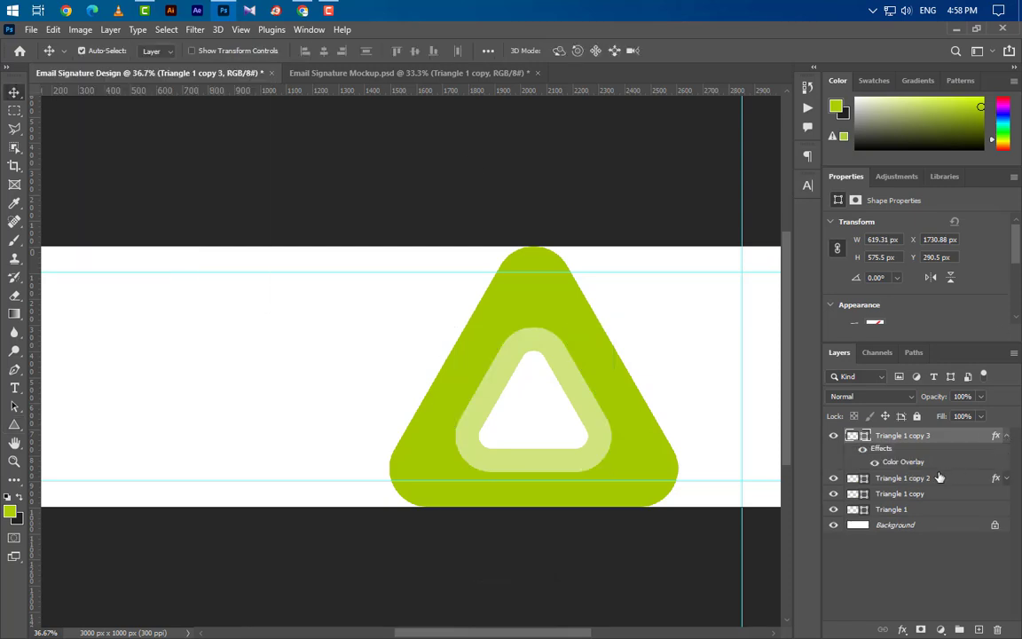
double_click(903, 461)
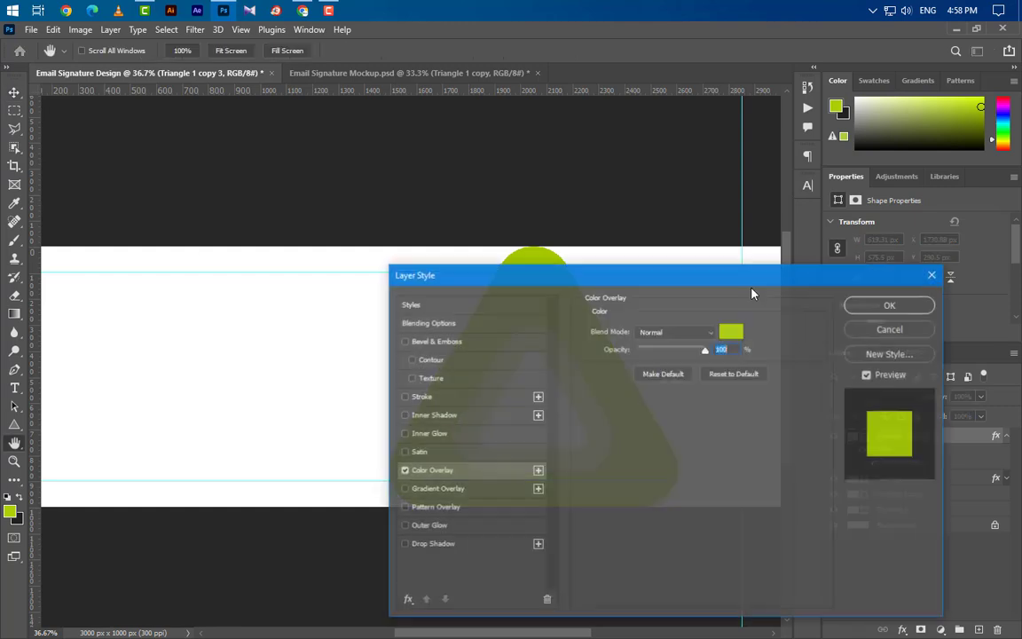
drag(675, 267, 944, 224)
click(1003, 283)
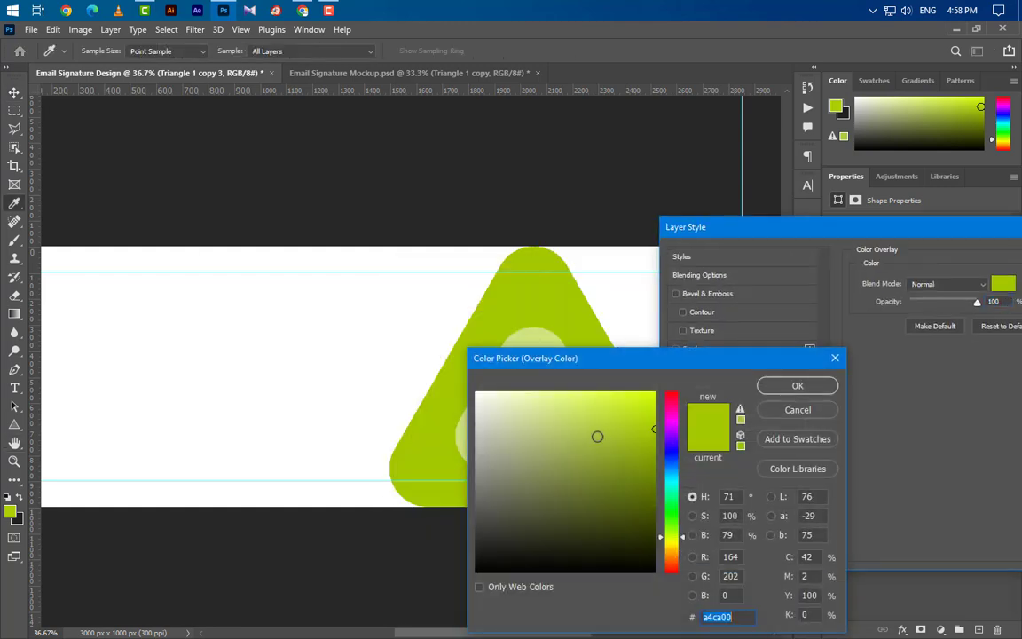
drag(496, 401, 487, 375)
key(Return)
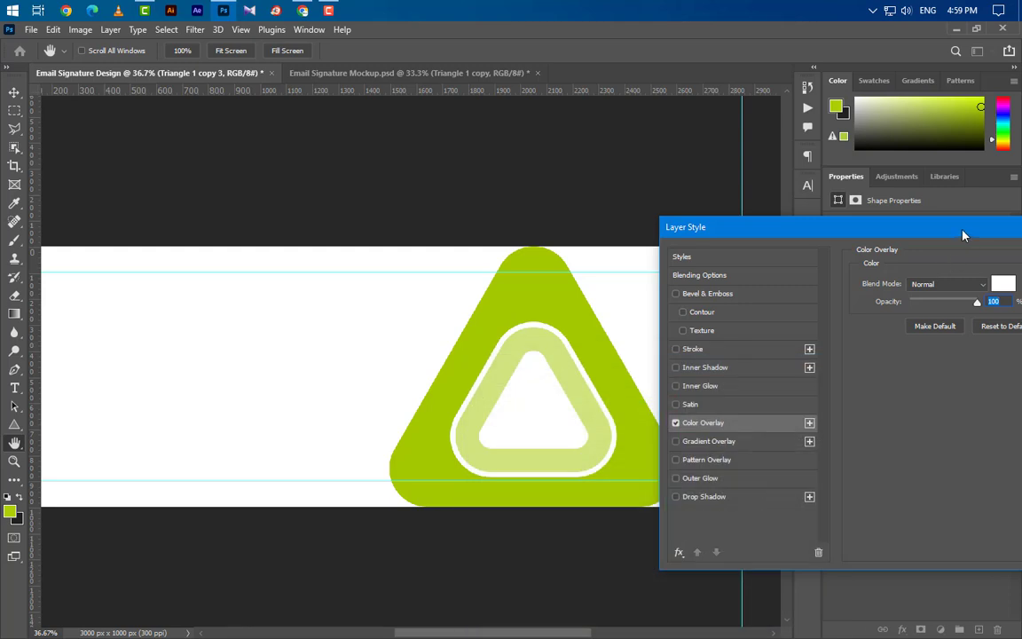
drag(1014, 232, 710, 259)
click(834, 285)
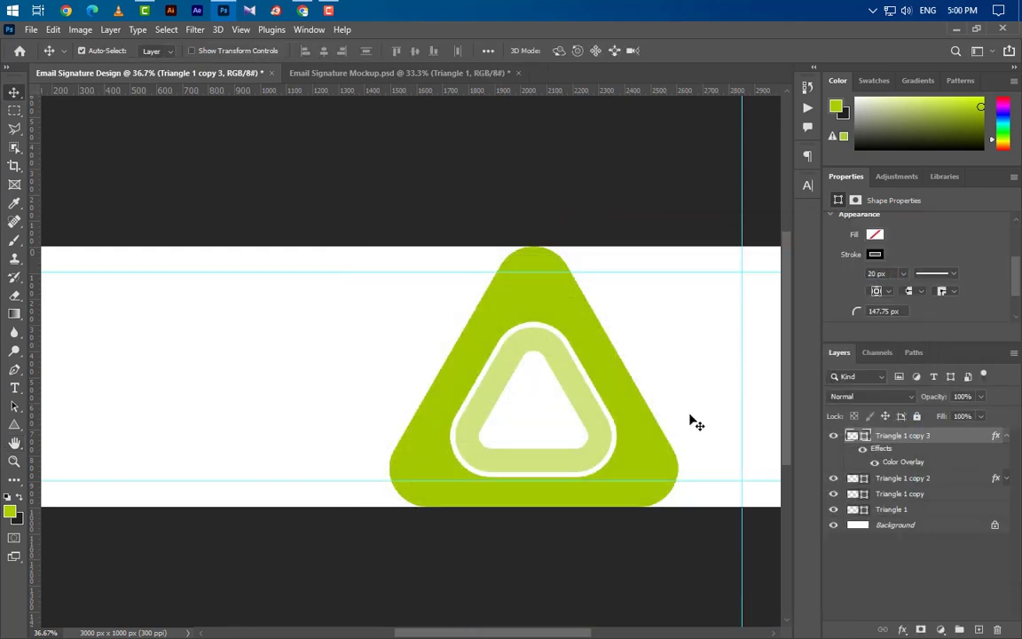
Step: Select the inner triangle layers and reduce their corner radius to 120 px
shift+click(926, 484)
shift+click(862, 494)
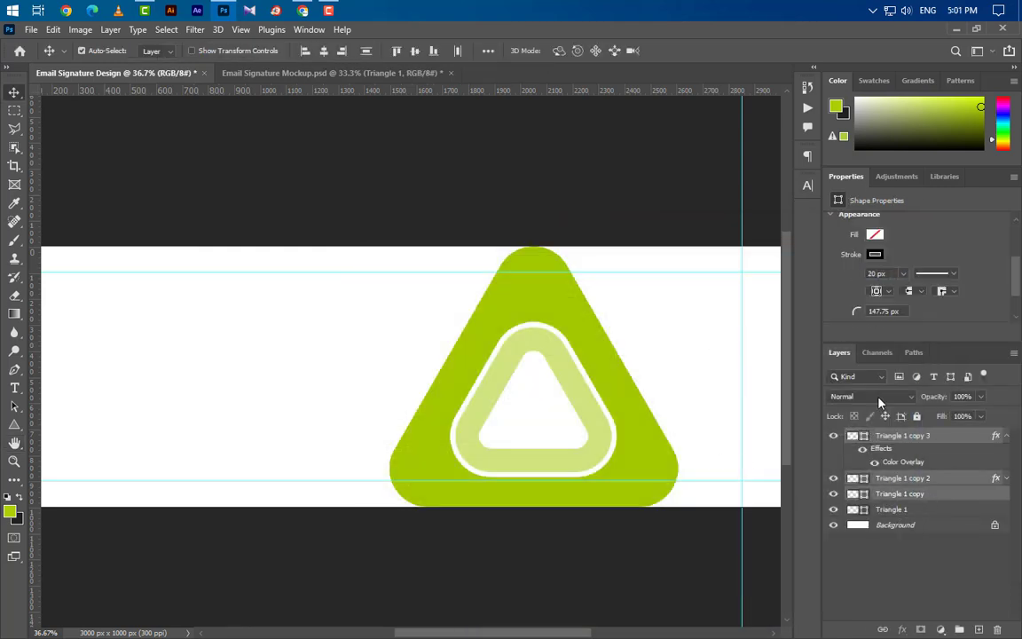
scroll(883, 293, down, 2)
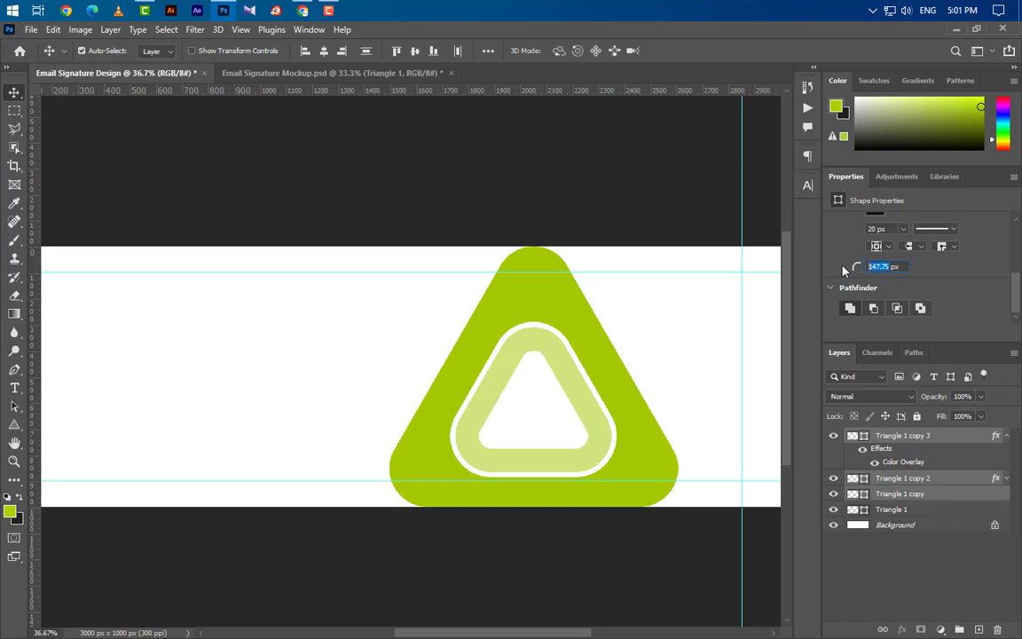
text(120)
key(Return)
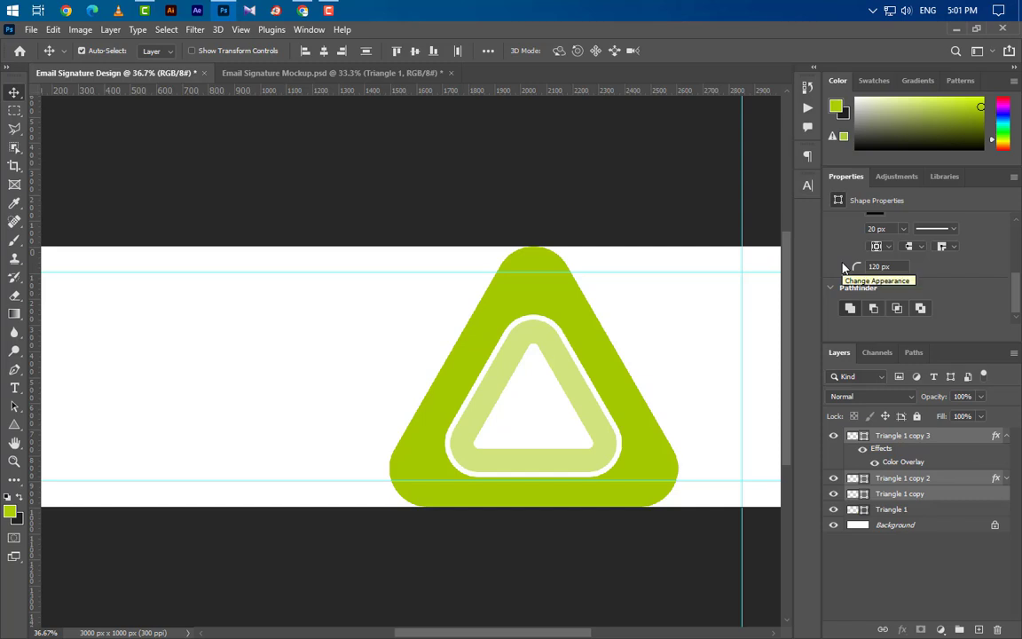
shift+click(950, 511)
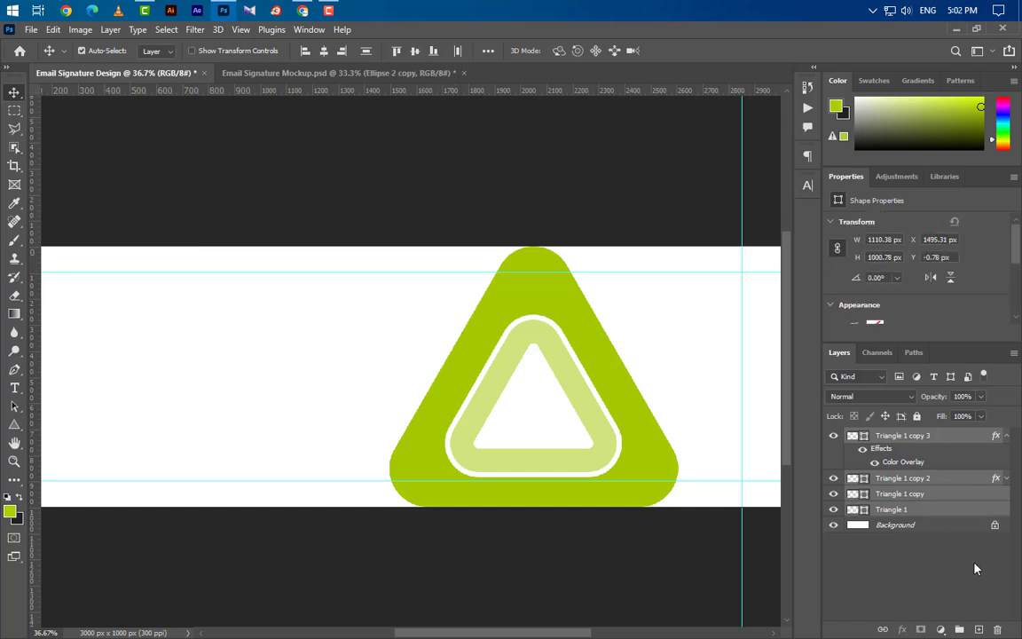
Step: Group the four triangle layers, rotate the group -45° and scale it to about 111%
click(961, 631)
key(ctrl+t)
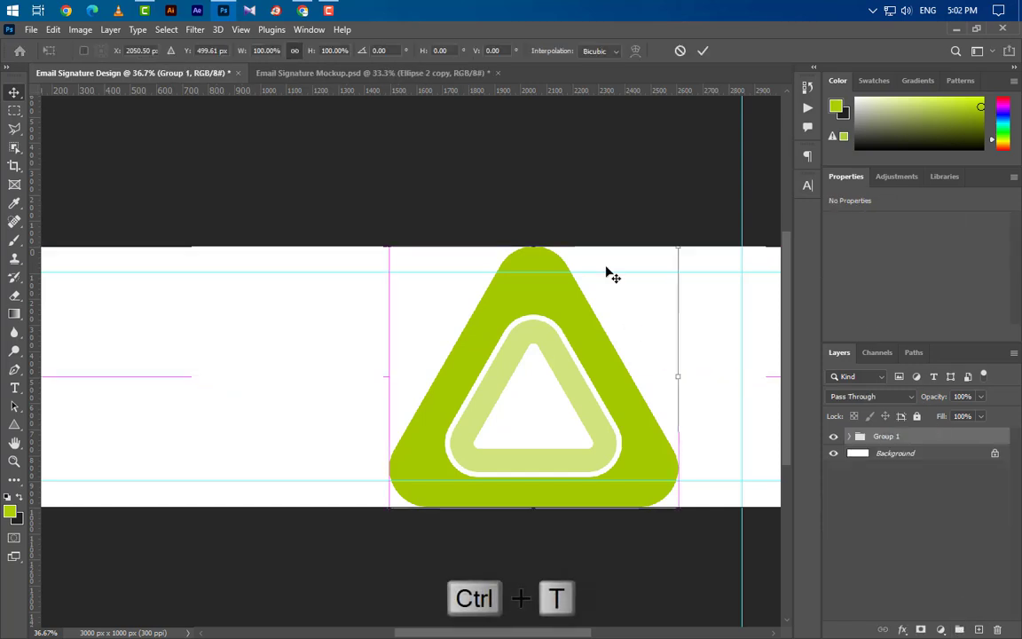
drag(597, 206, 479, 195)
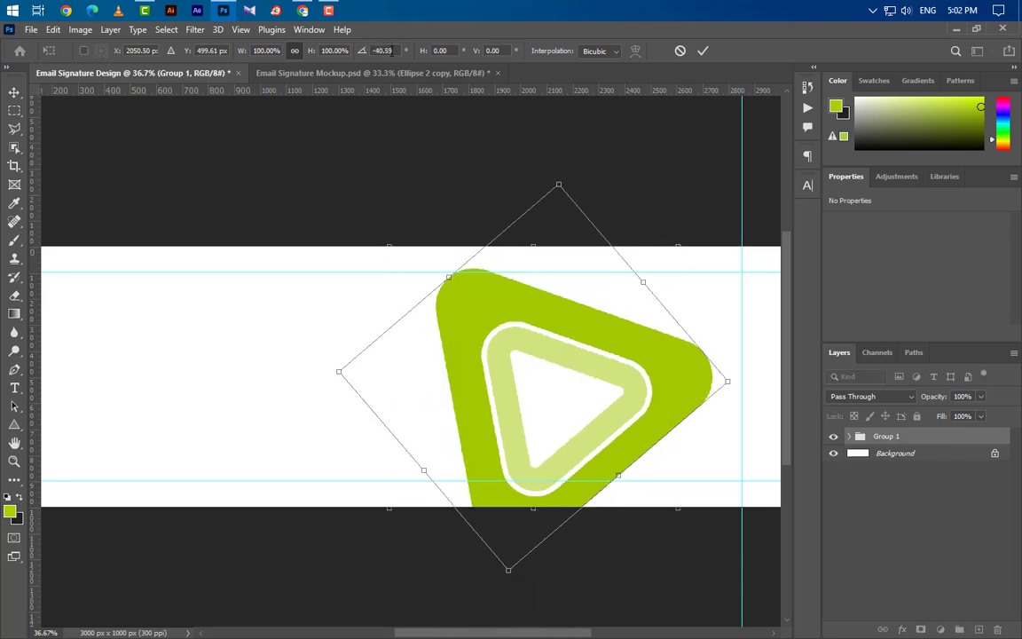
drag(611, 186, 596, 182)
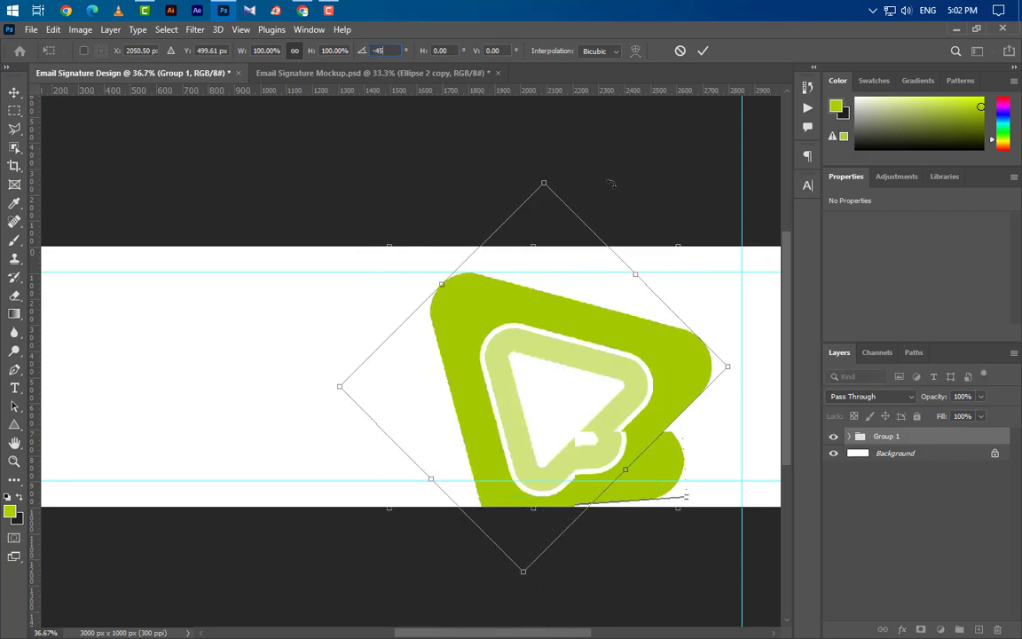
drag(594, 373, 546, 331)
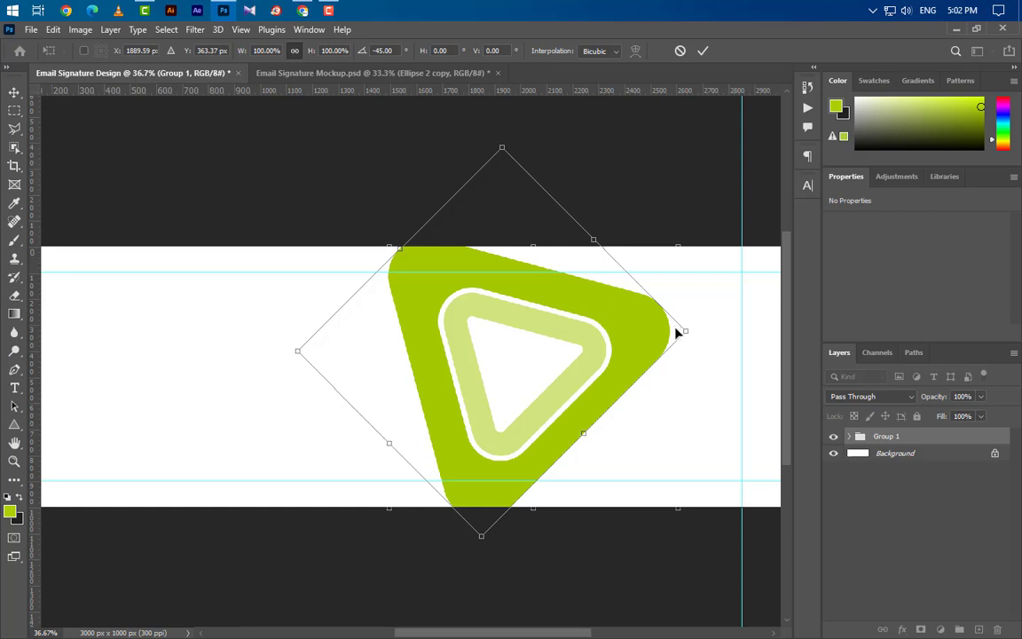
mouse_move(682, 329)
mouse_down()
mouse_move(705, 328)
mouse_move(668, 327)
mouse_move(668, 317)
mouse_up()
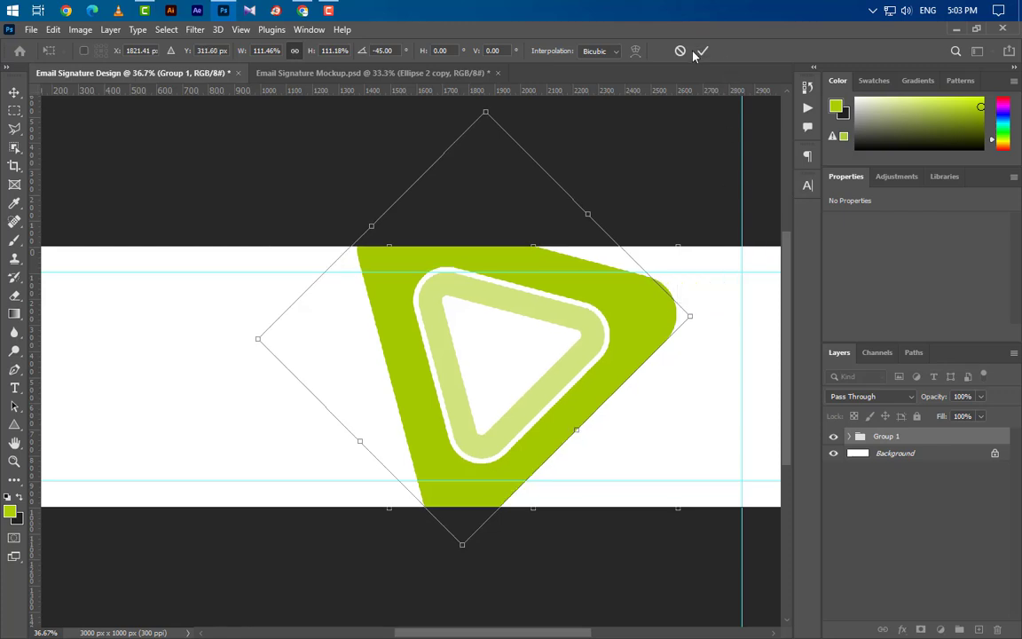
click(701, 52)
Step: Duplicate Triangle 1 as Triangle 1 copy 4 below Group 1 and enlarge it slightly
click(849, 437)
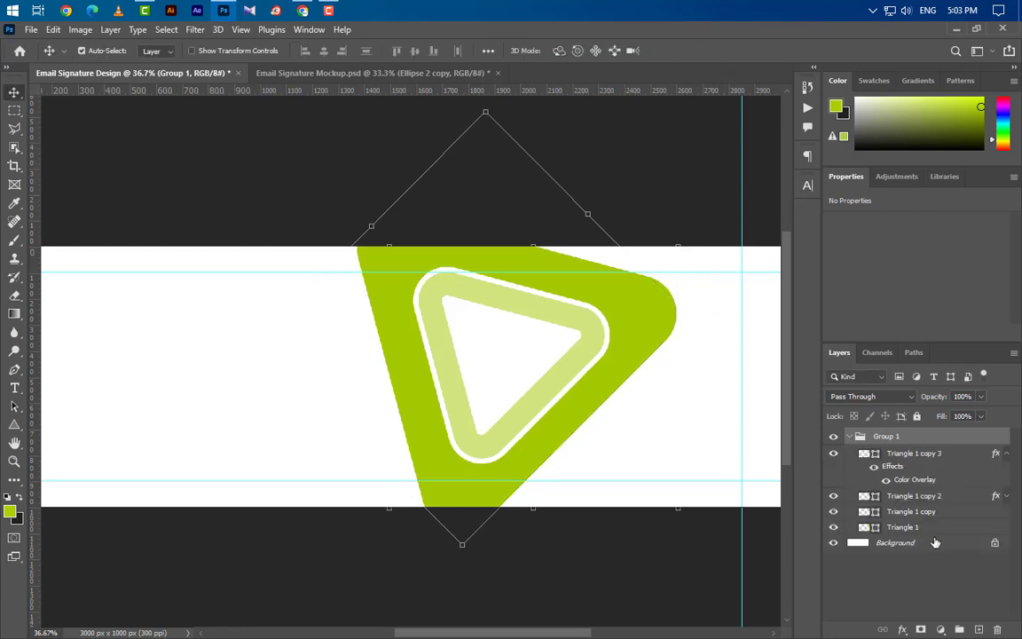
click(980, 531)
drag(980, 532, 978, 629)
drag(951, 530, 877, 530)
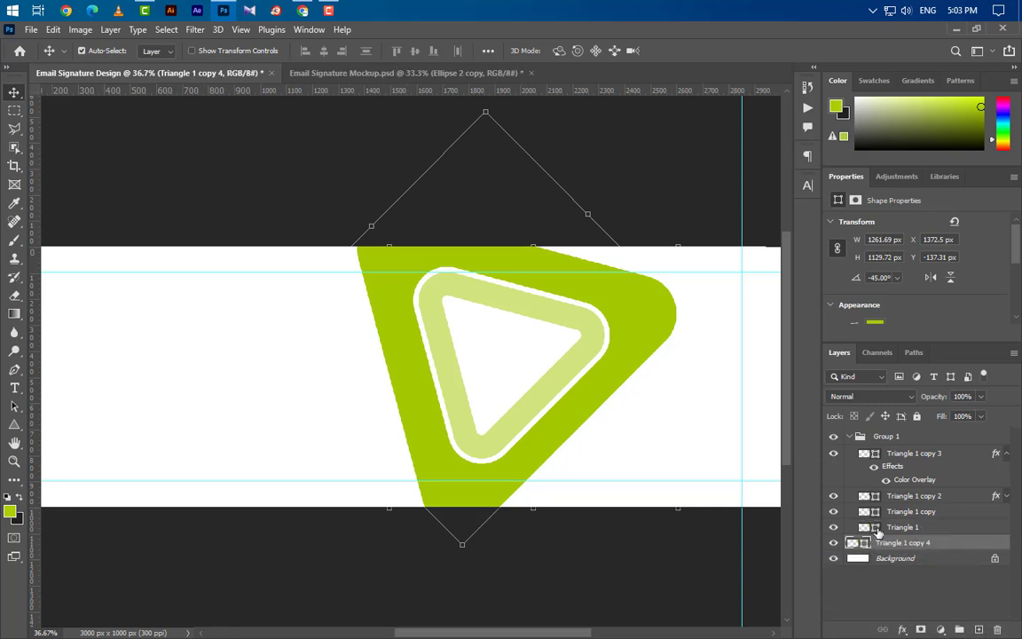
key(ctrl+t)
scroll(699, 495, down, 2)
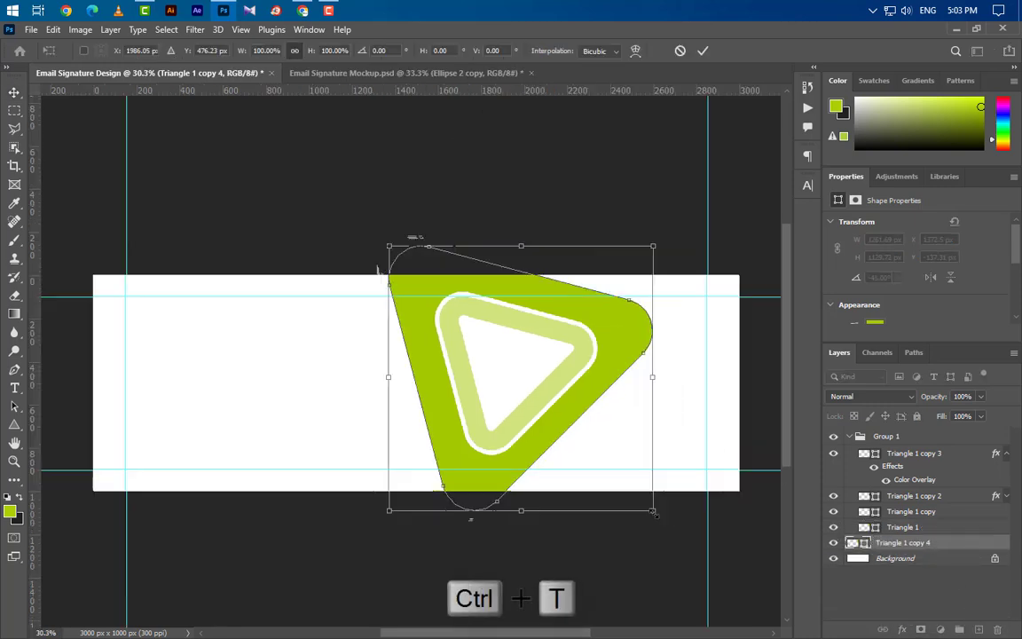
drag(654, 509, 666, 523)
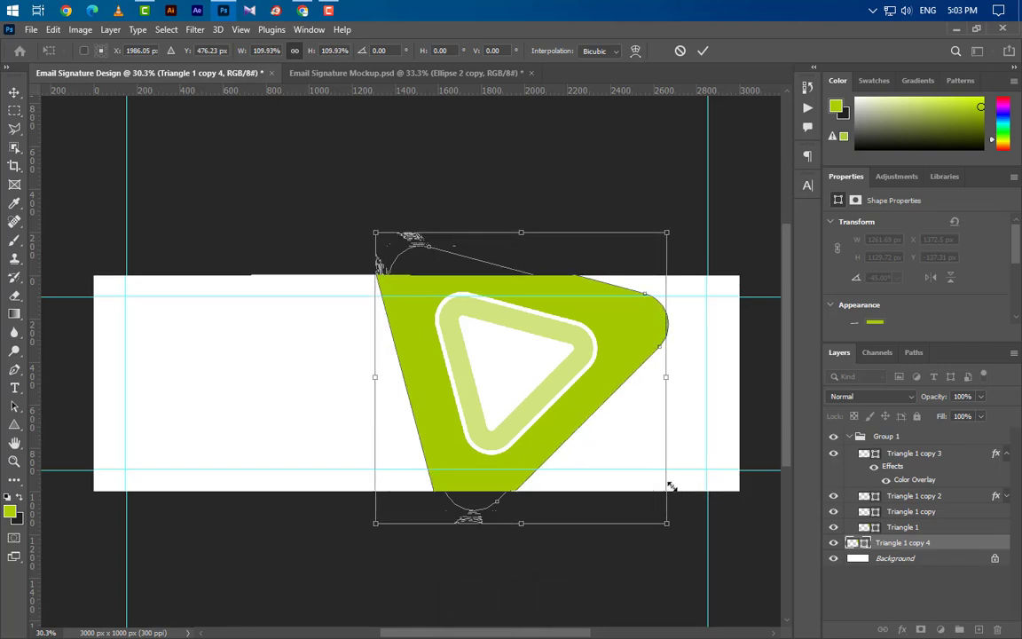
click(701, 52)
Step: Make the copy an unfilled 5 px outline scaled to about 101.76% around the logo
key(u)
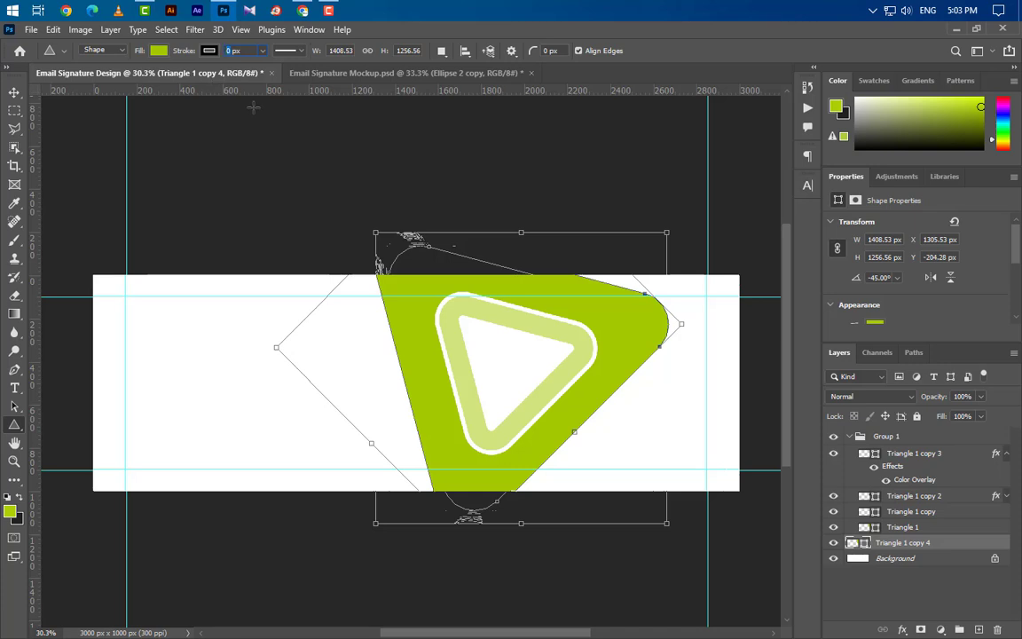
key(Return)
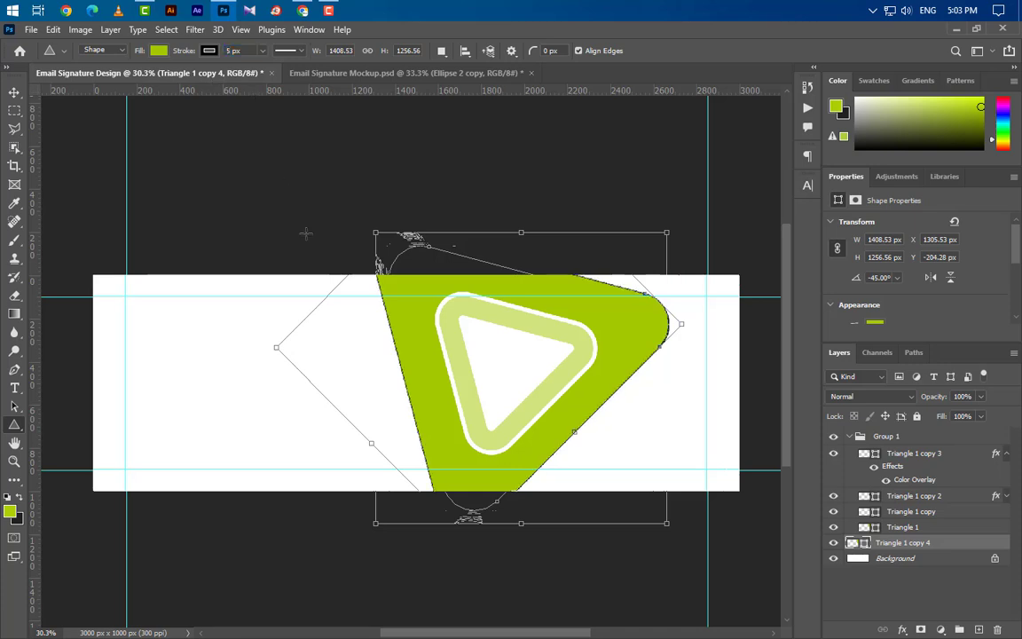
click(164, 52)
click(79, 79)
click(14, 93)
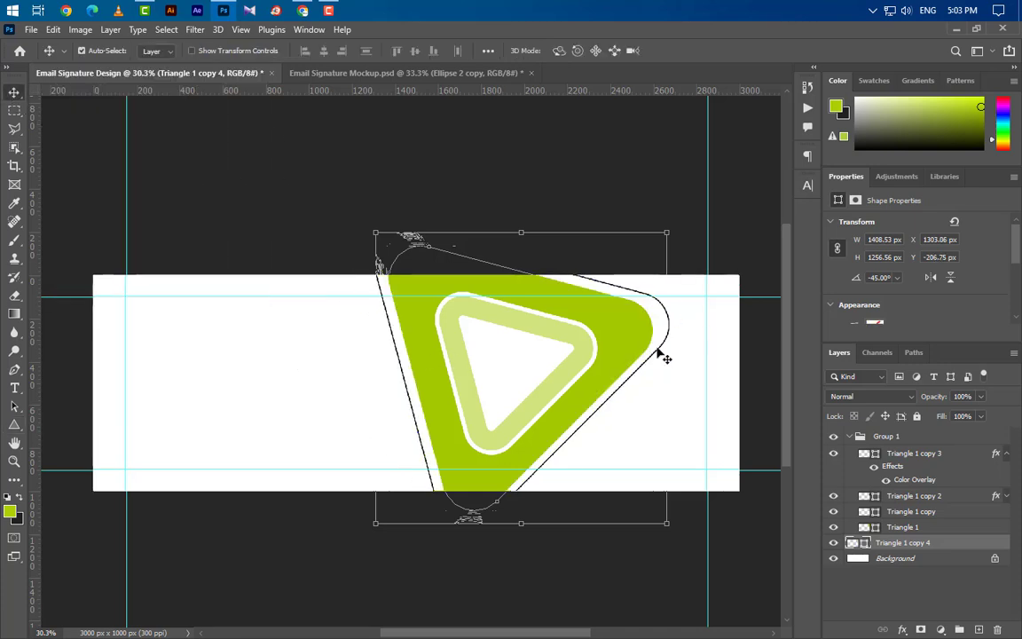
scroll(644, 388, up, 1)
scroll(648, 391, down, 1)
key(ctrl+t)
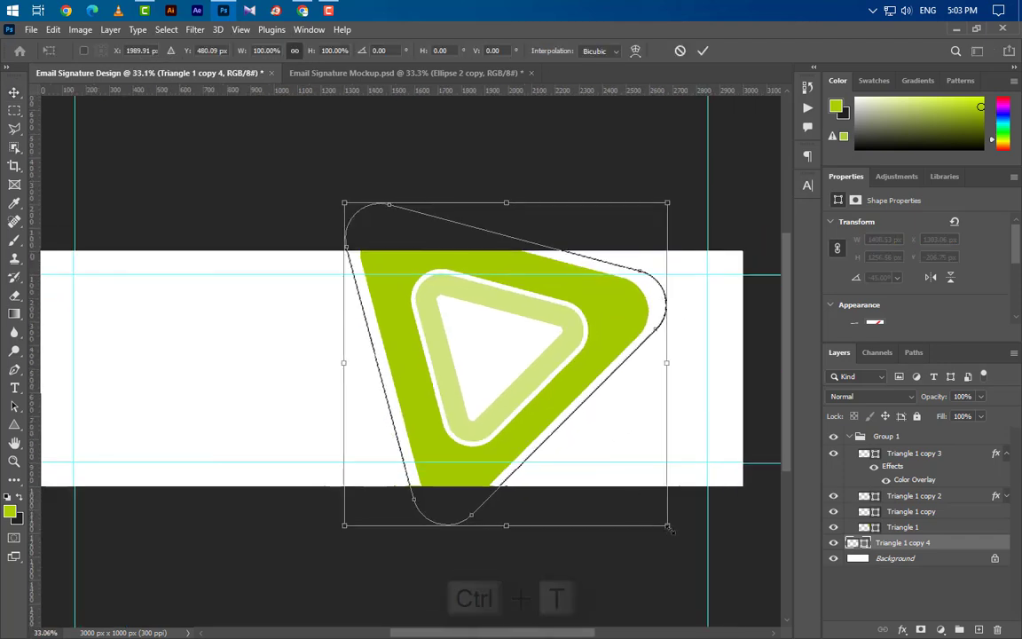
drag(658, 523, 673, 528)
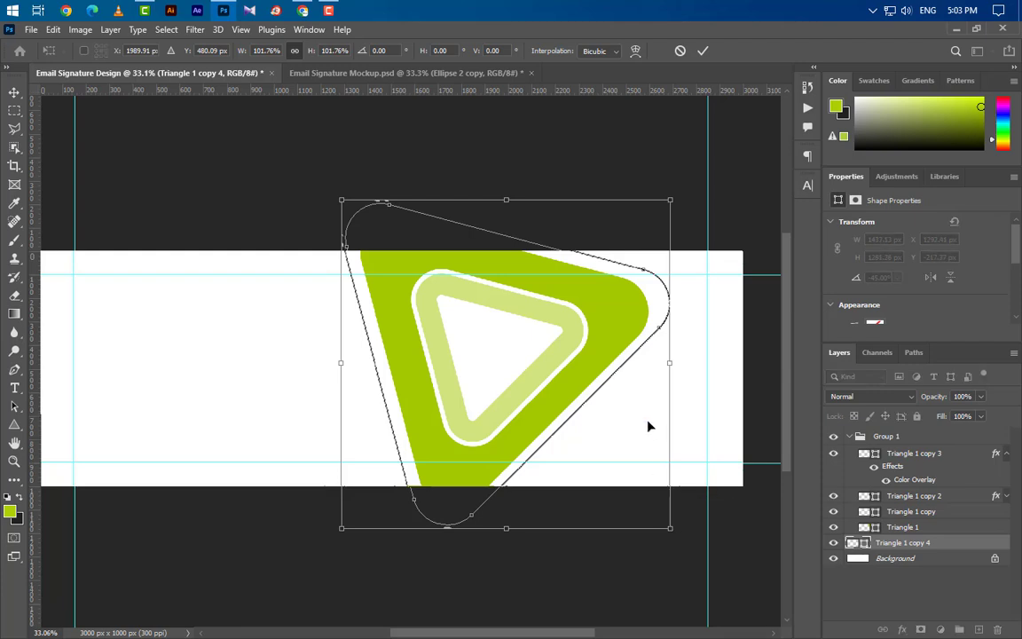
drag(649, 394, 650, 397)
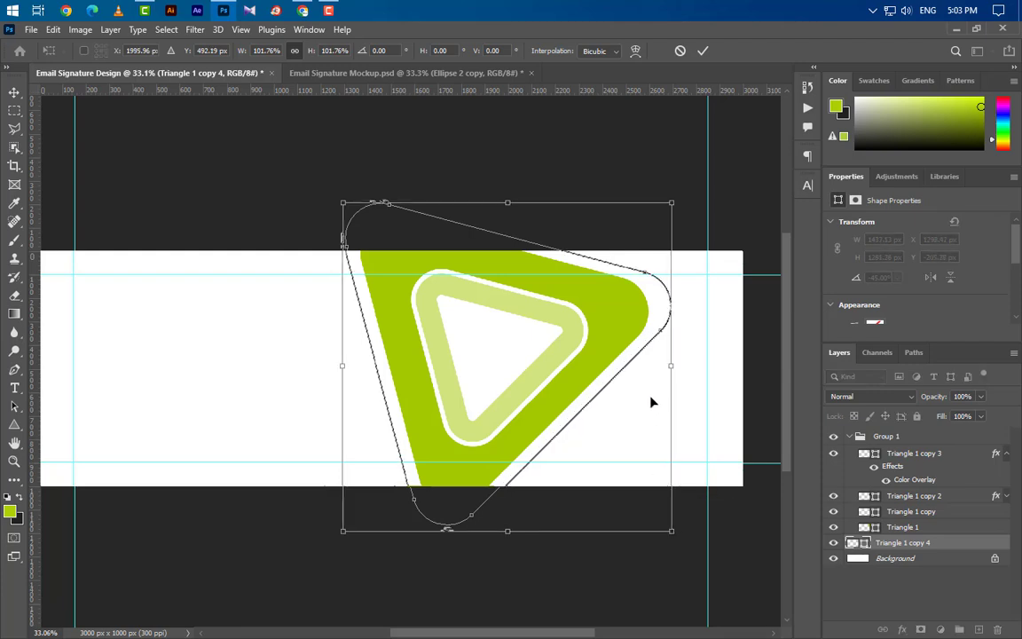
click(702, 50)
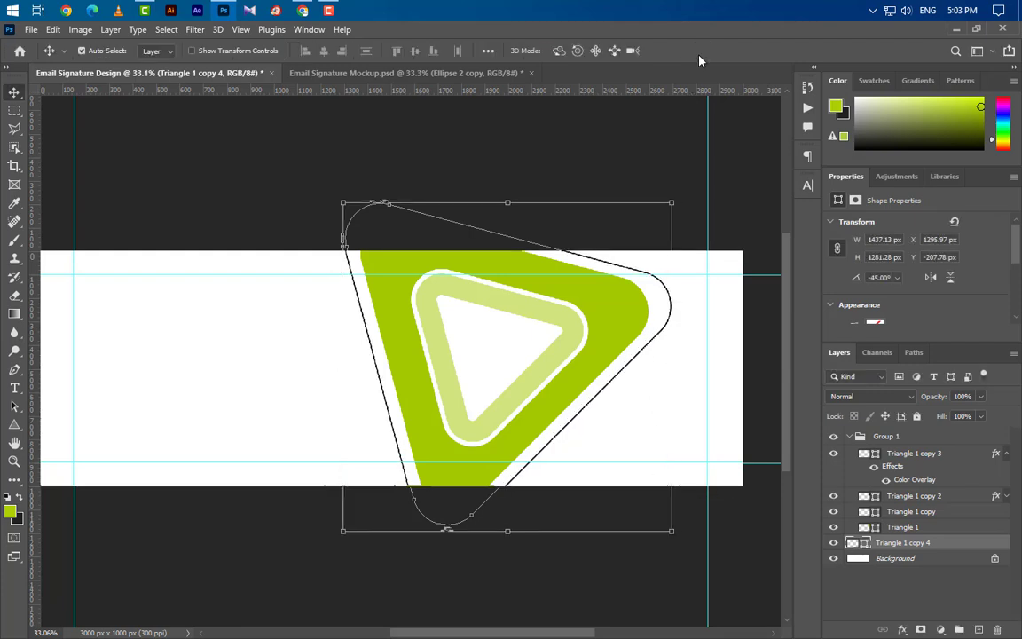
Step: Rasterize Triangle 1 copy 4 and erase its rounded corners into separate line segments
right_click(959, 551)
click(772, 252)
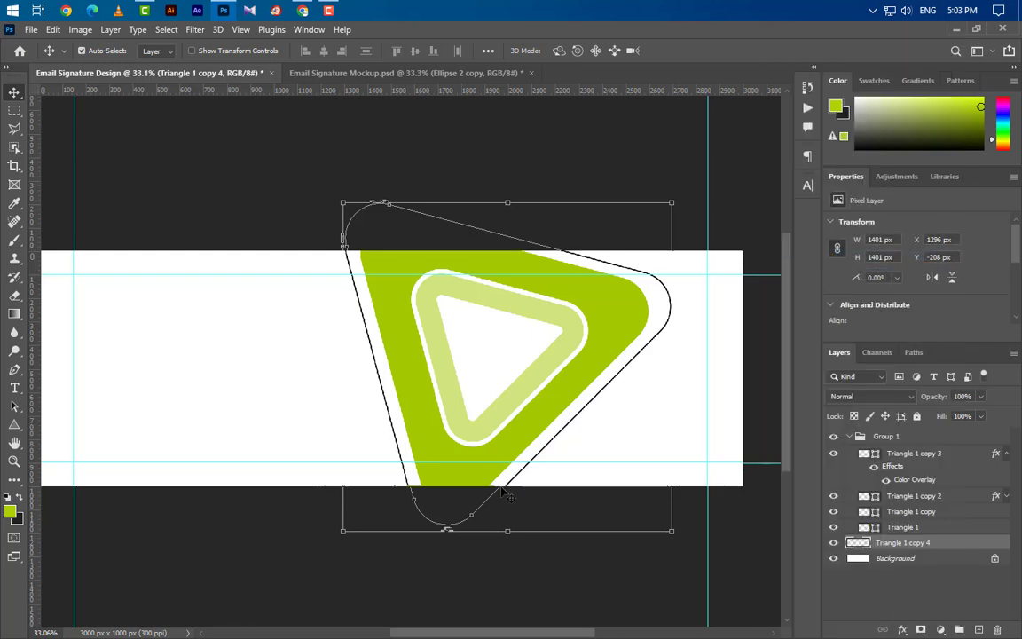
click(14, 298)
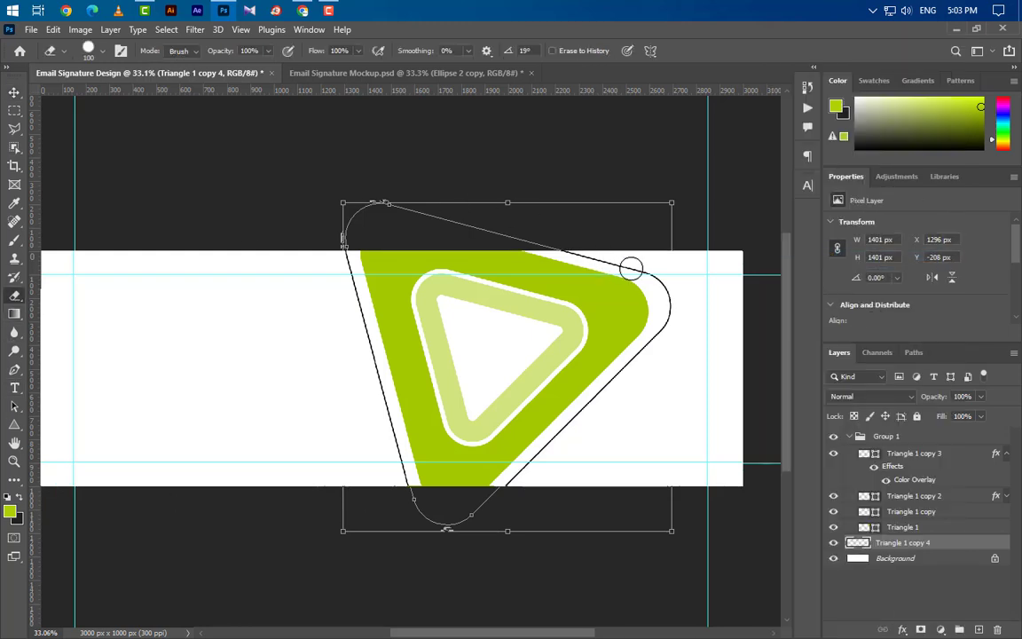
mouse_move(632, 269)
mouse_down()
mouse_move(660, 296)
mouse_move(660, 315)
mouse_move(628, 368)
mouse_move(667, 304)
mouse_move(614, 269)
mouse_up()
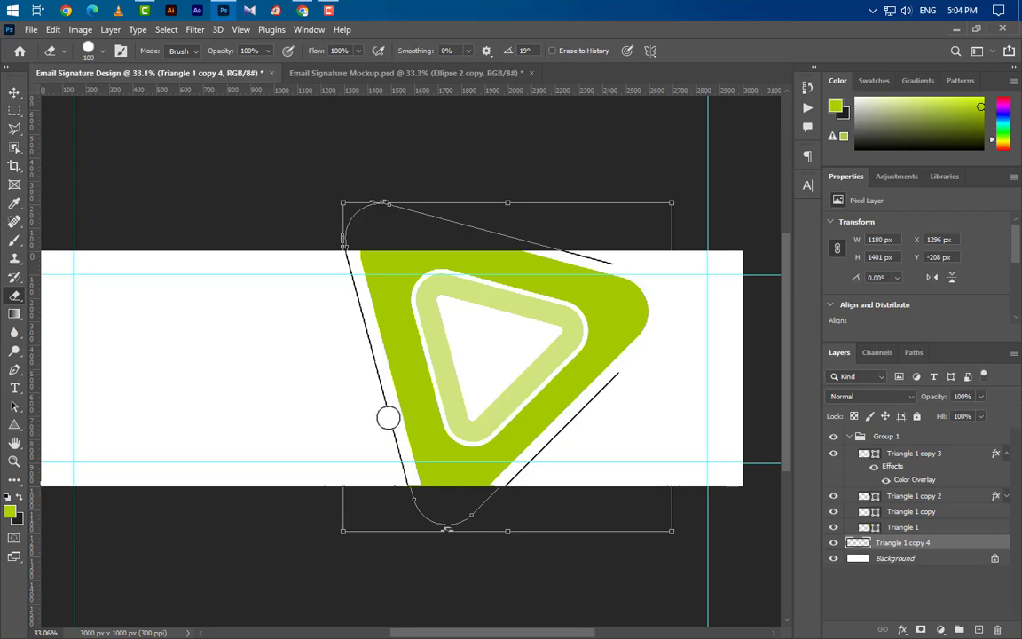
drag(388, 418, 368, 335)
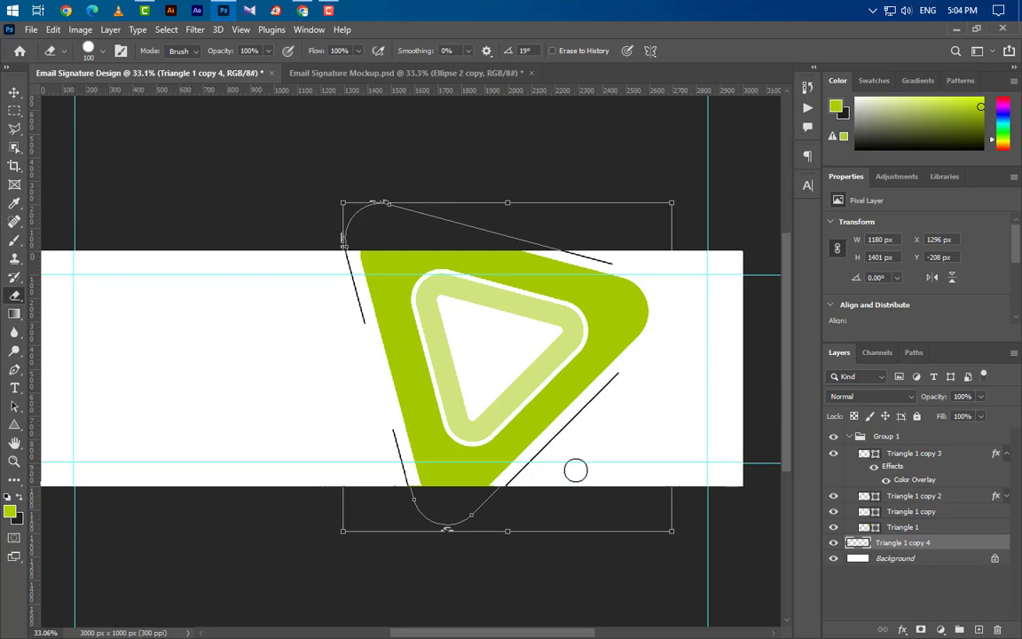
scroll(655, 275, up, 3)
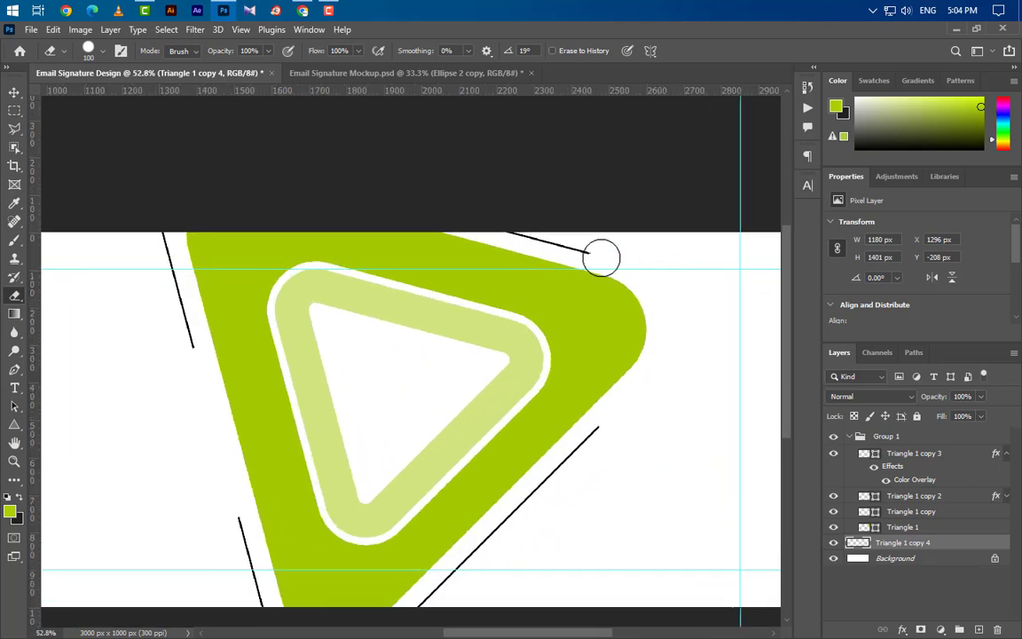
Step: Draw a 40 px black (000000) circle and place it at the top line's end
click(14, 425)
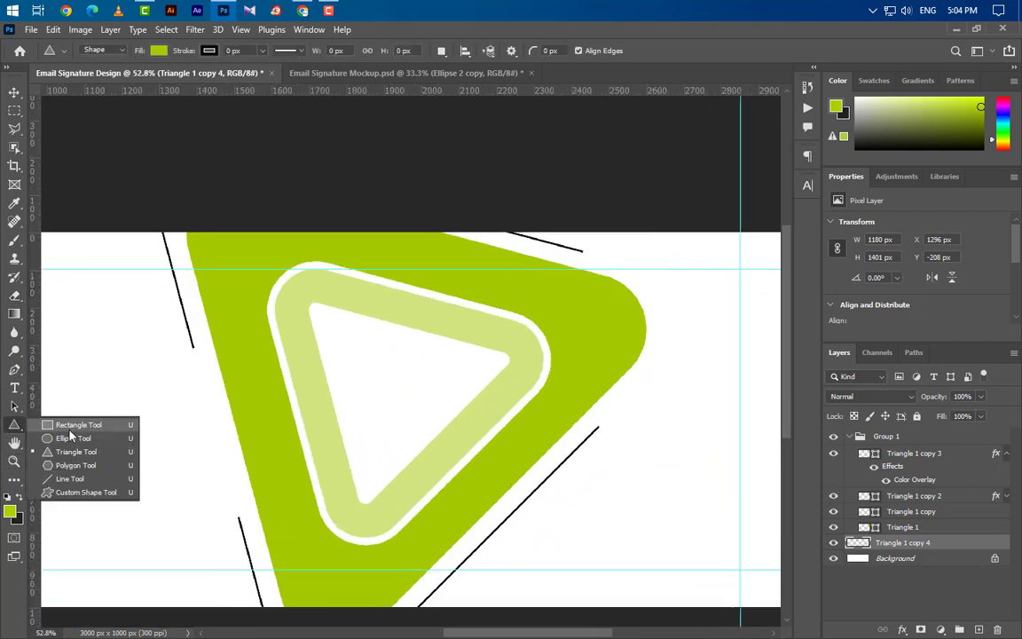
click(70, 437)
drag(652, 321, 679, 294)
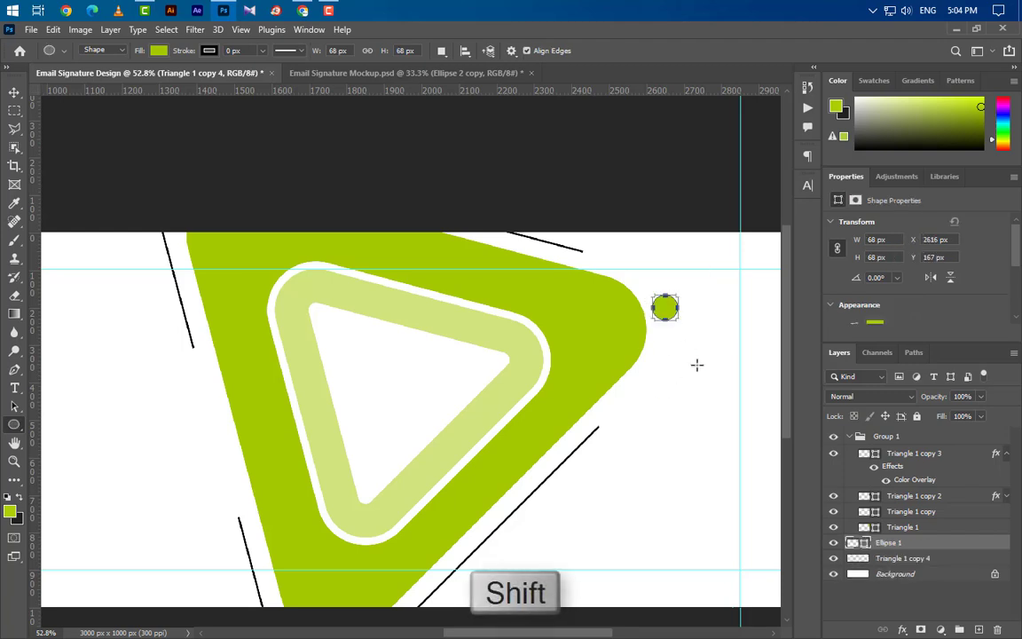
drag(877, 239, 816, 251)
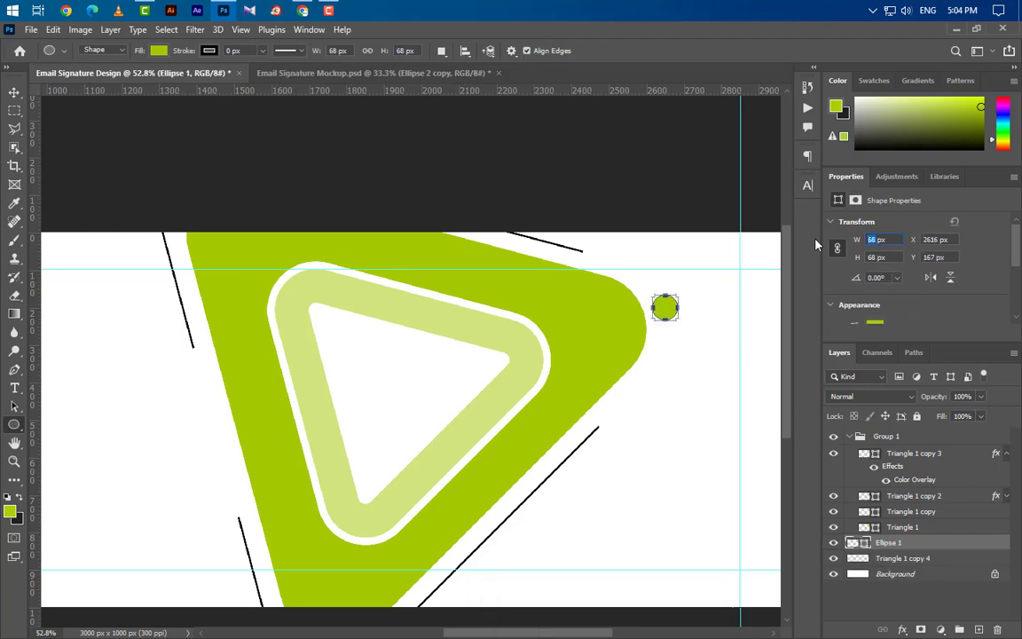
text(40)
double_click(865, 544)
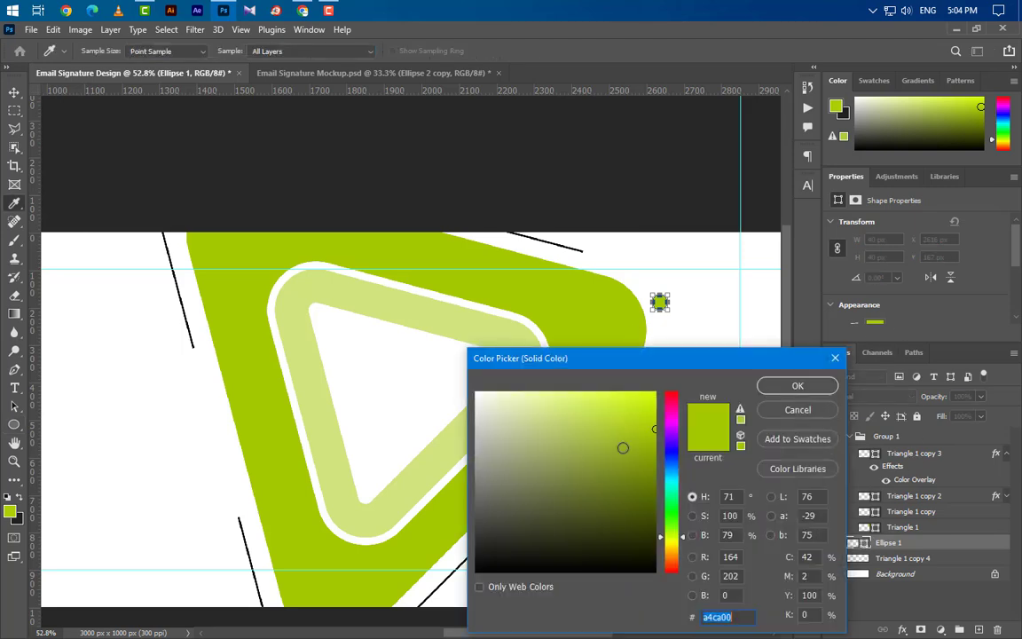
text(000000)
click(804, 389)
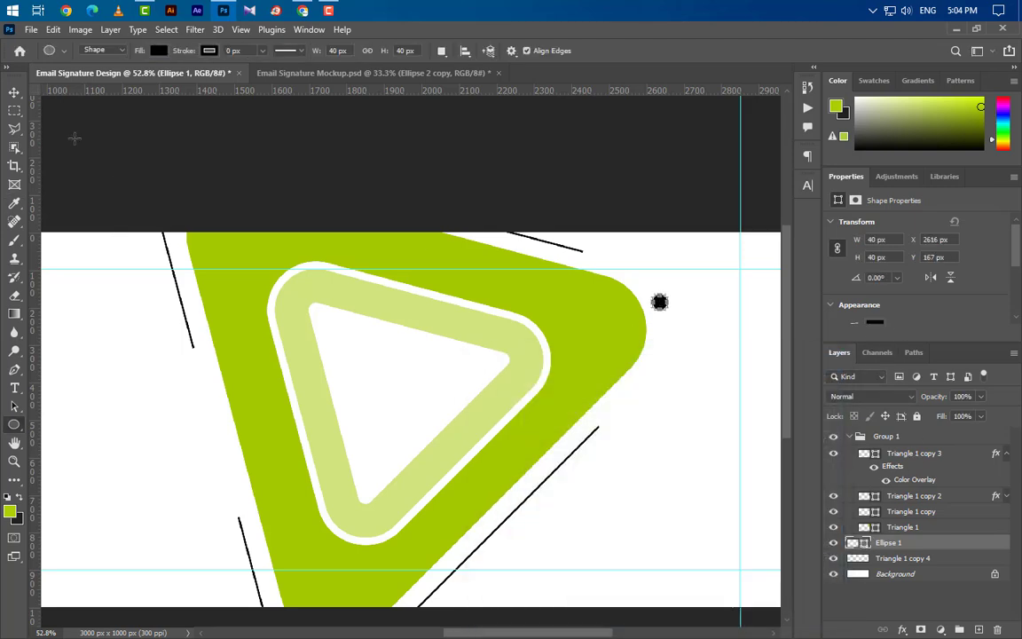
click(14, 91)
drag(666, 307, 587, 252)
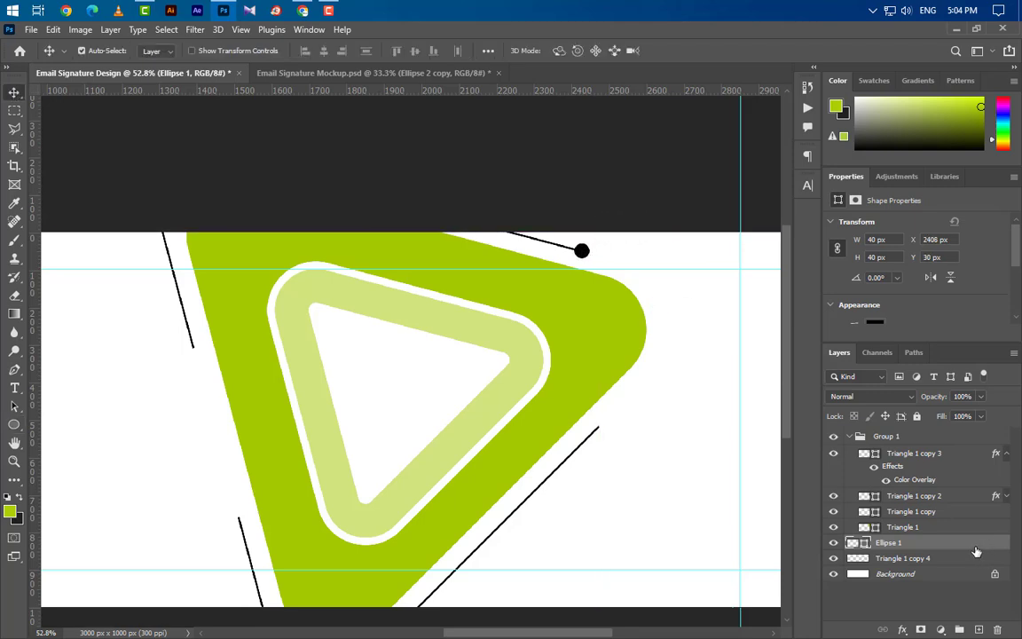
Step: Duplicate the dot three times and place the copies at the other line ends
key(ctrl+j)
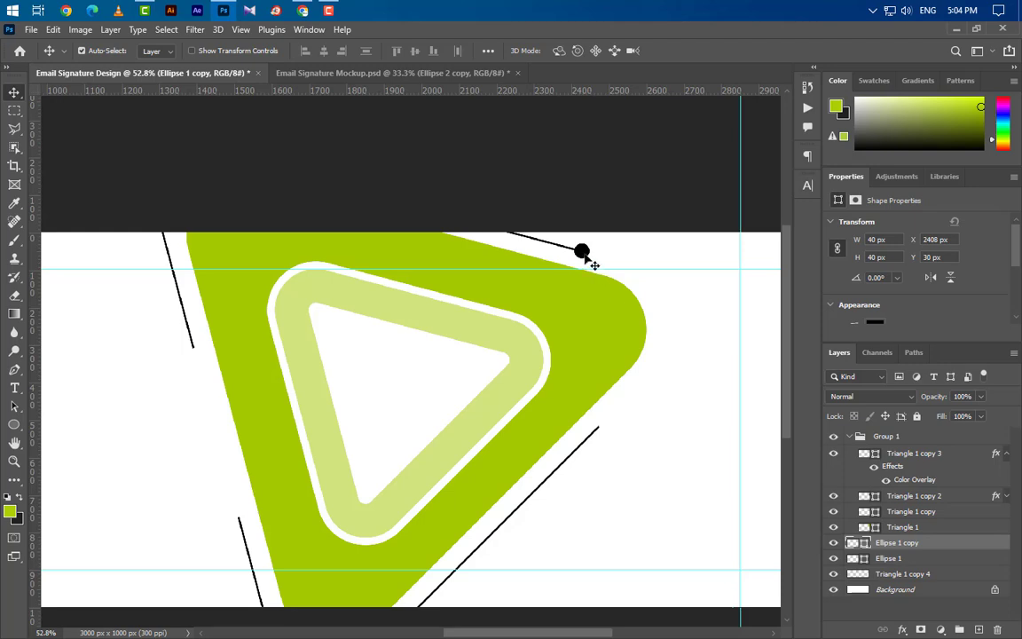
drag(585, 257, 201, 353)
key(ctrl+j)
drag(975, 546, 978, 631)
drag(200, 358, 238, 513)
scroll(581, 365, down, 5)
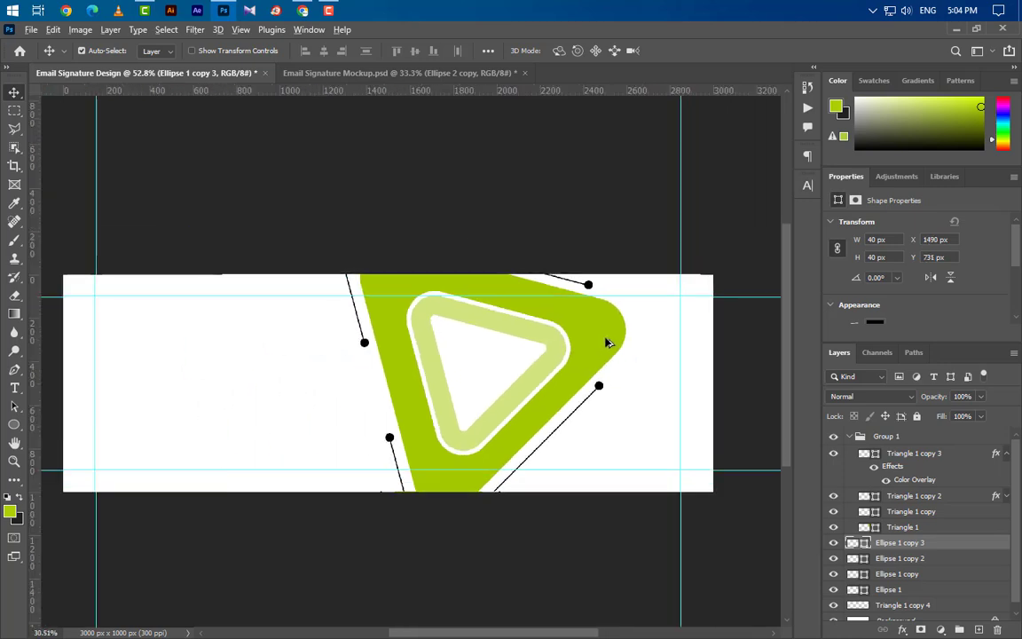
Step: Move the Ellipse dot layers into Group 1 alongside the triangles
ctrl+click(920, 561)
ctrl+click(921, 576)
ctrl+click(922, 592)
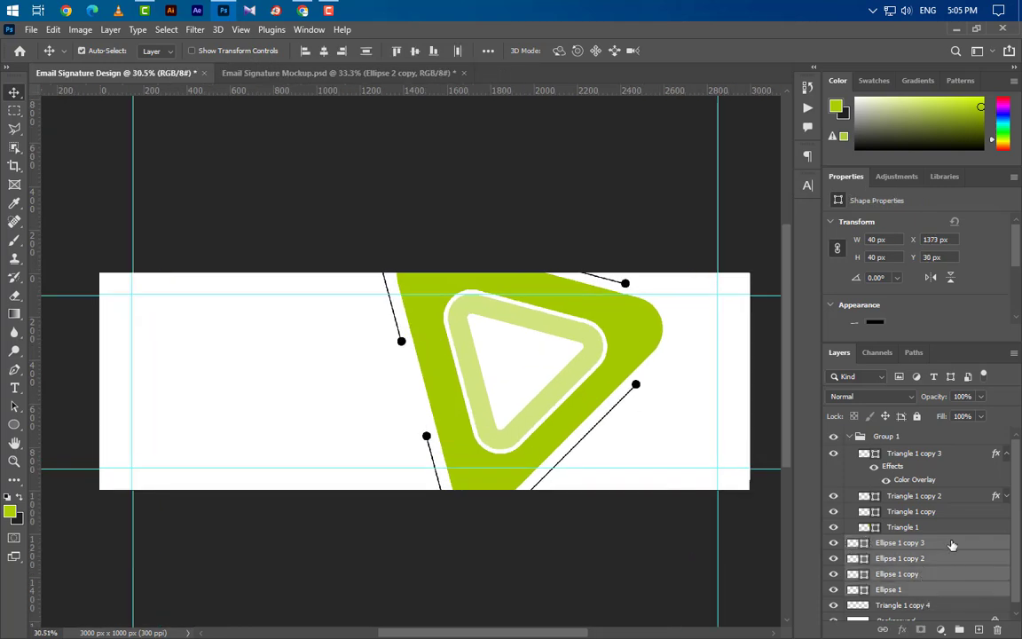
drag(952, 544, 953, 533)
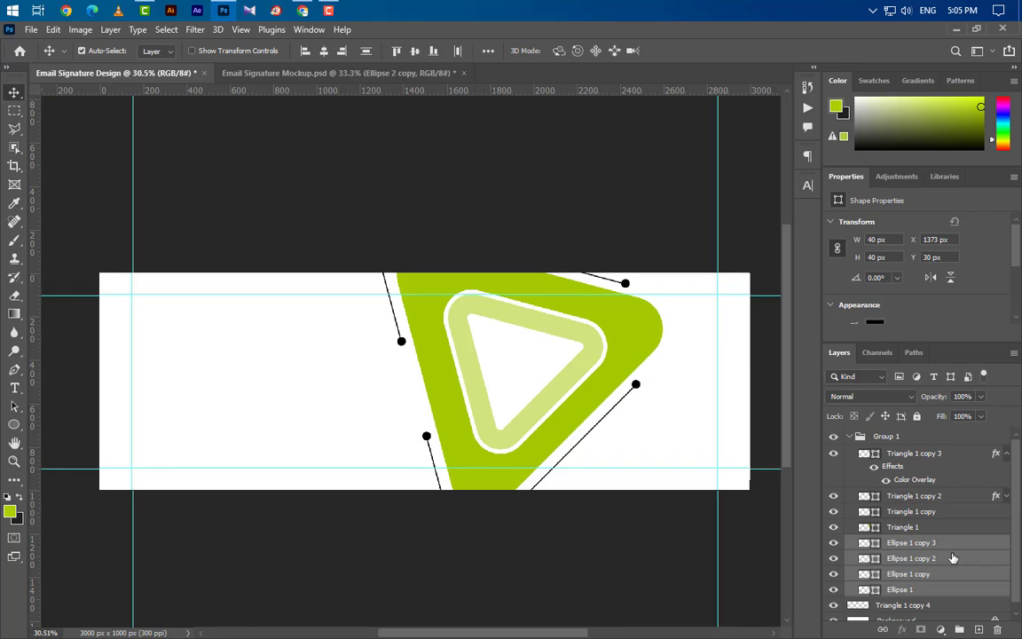
scroll(914, 528, down, 1)
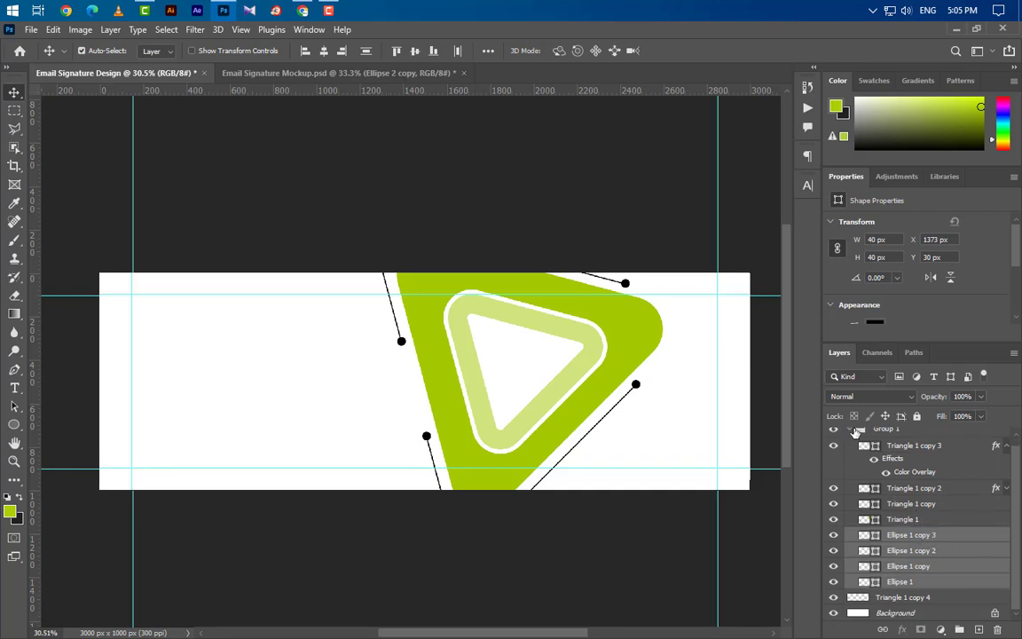
click(850, 430)
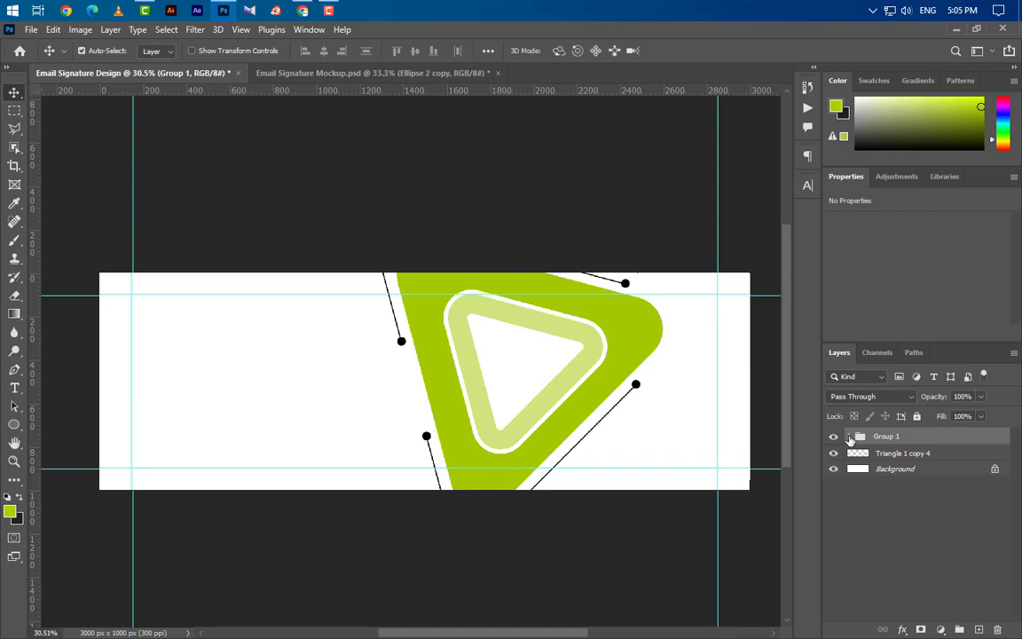
click(849, 436)
click(948, 597)
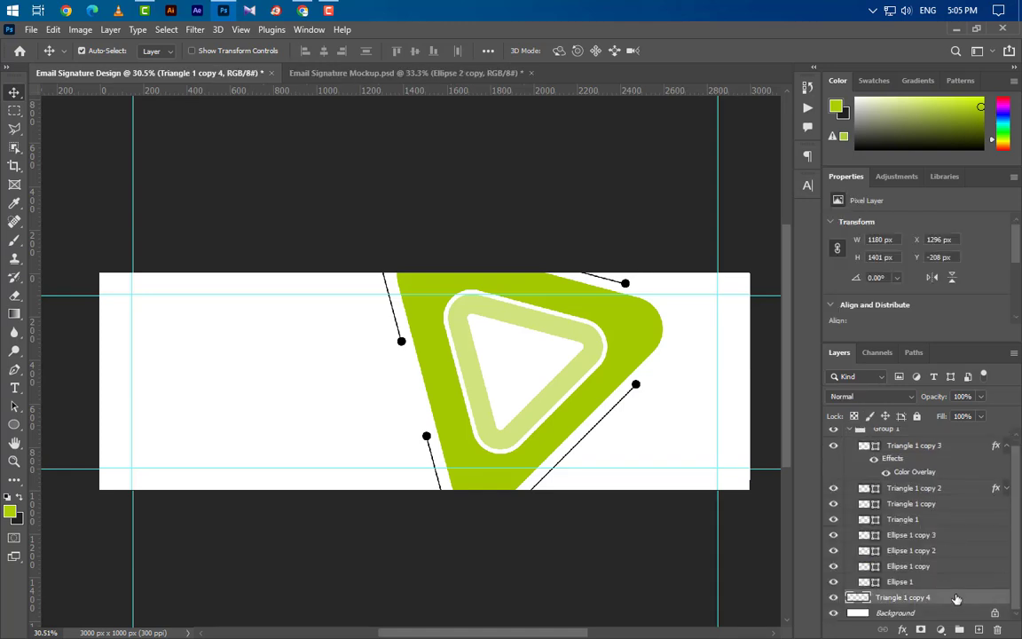
scroll(887, 497, up, 1)
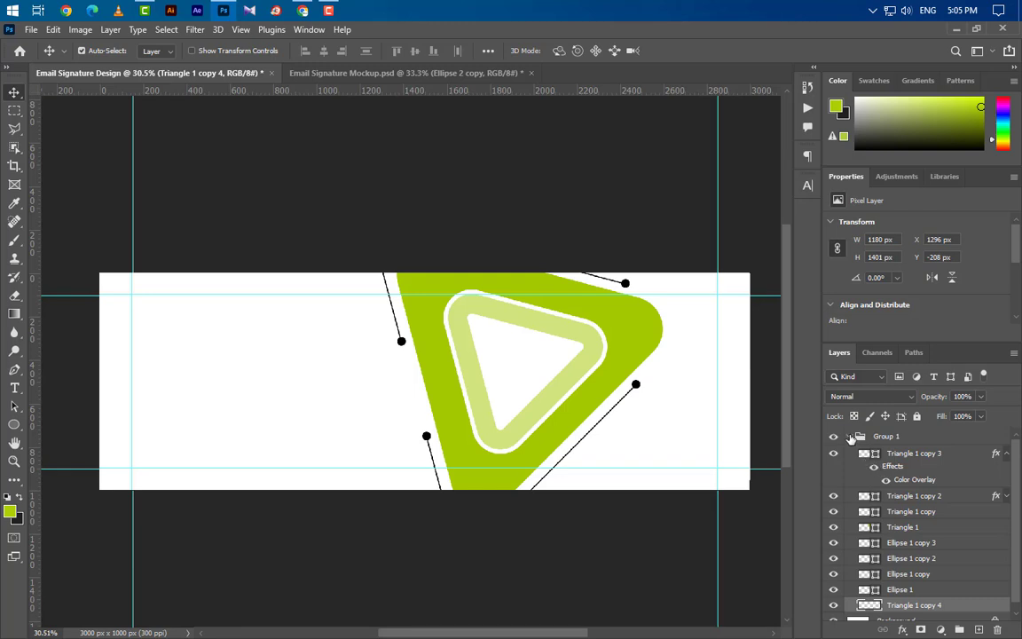
Step: Scale Group 1 to about 94.79% and shift it left and slightly up
click(850, 437)
key(ctrl+t)
scroll(589, 393, up, 2)
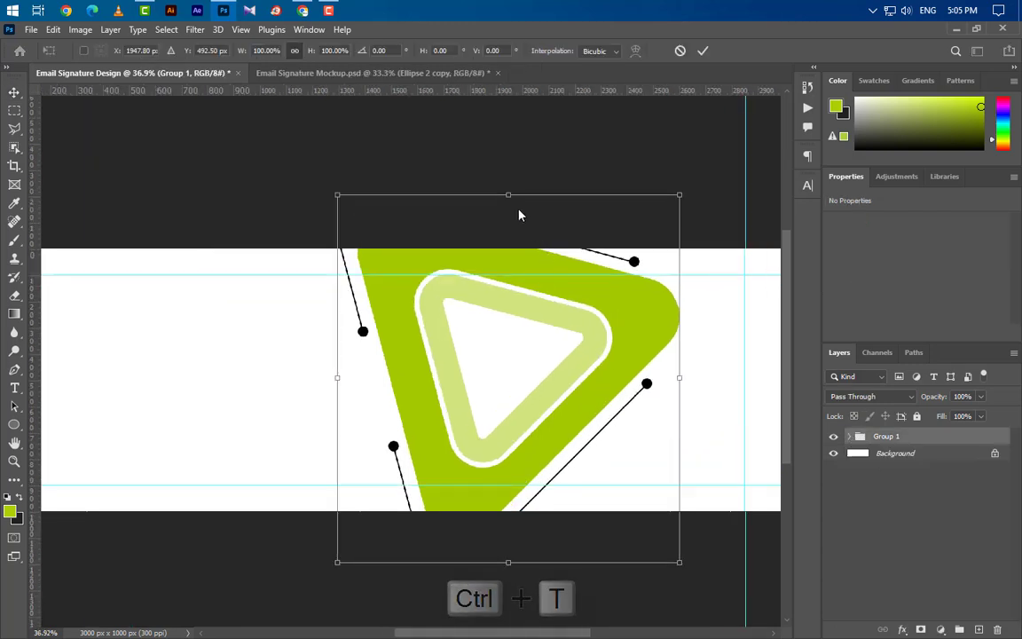
drag(508, 198, 508, 214)
drag(522, 455, 483, 458)
key(Up)
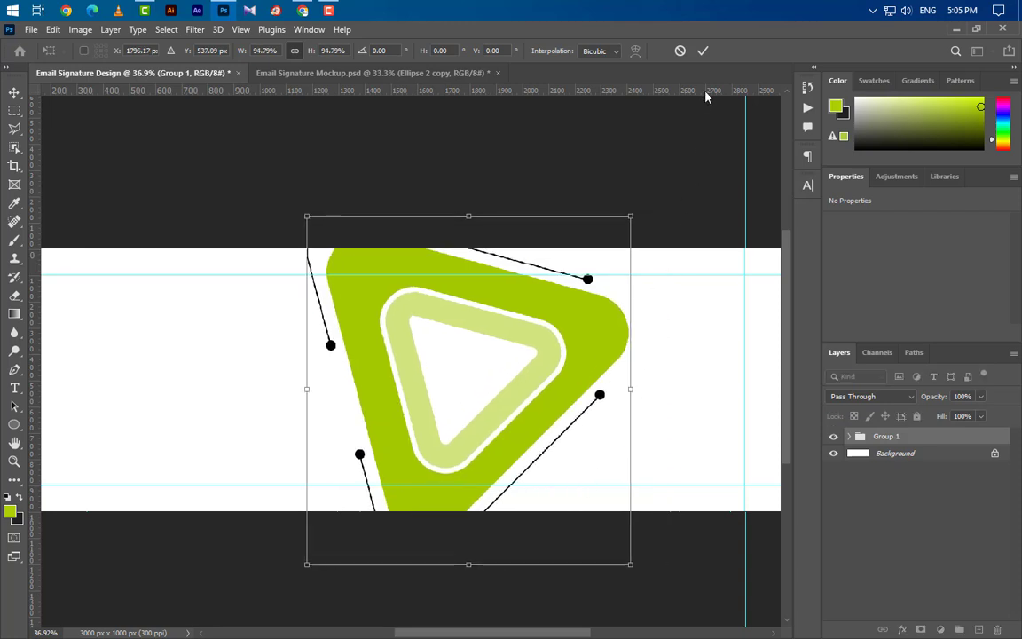
click(706, 52)
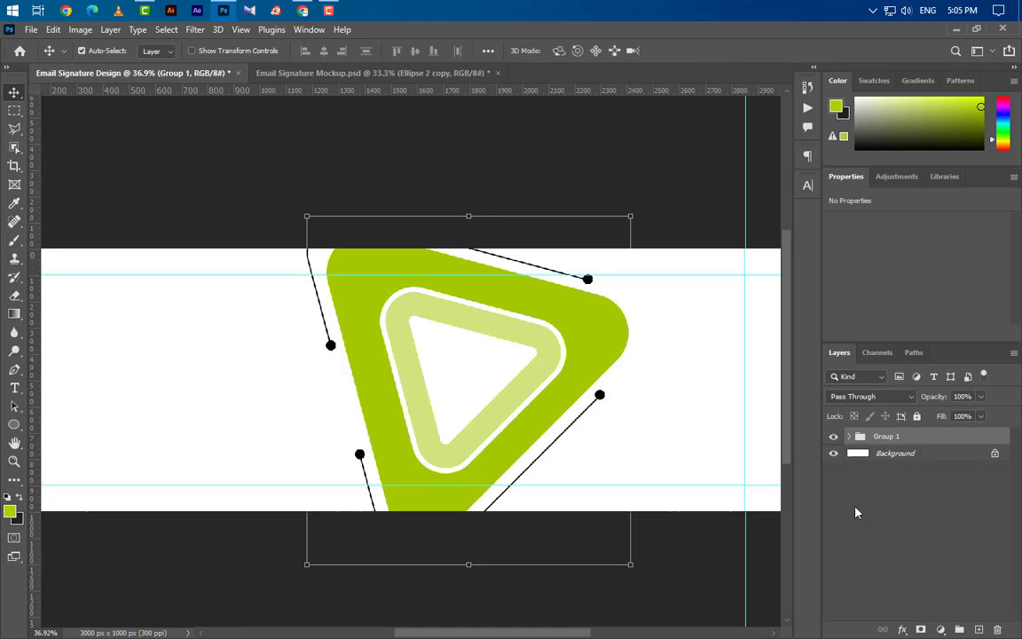
Step: Select the Triangle 1 copy 4 outline, the four Ellipse dots, Triangle 1 and Triangle 1 copy
click(849, 436)
click(947, 606)
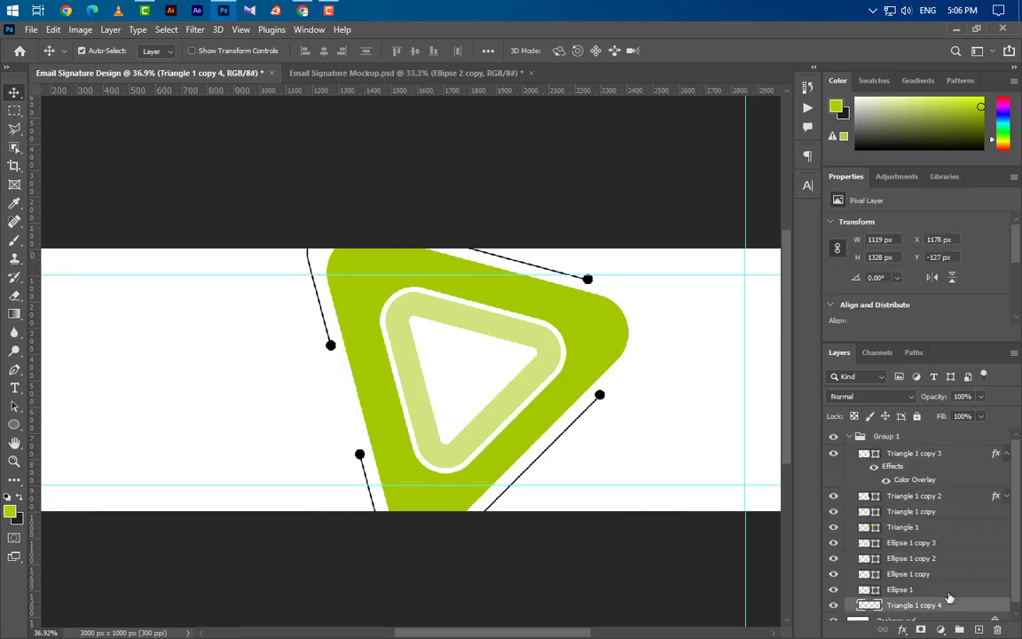
ctrl+click(948, 590)
ctrl+click(947, 575)
ctrl+click(947, 559)
ctrl+click(947, 543)
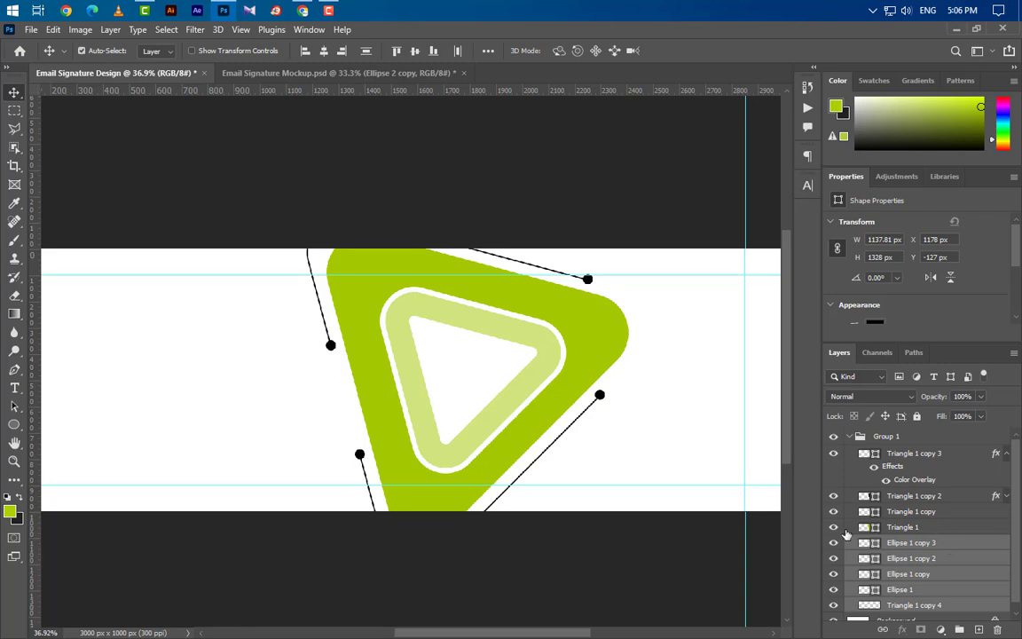
click(833, 527)
click(833, 527)
ctrl+click(914, 528)
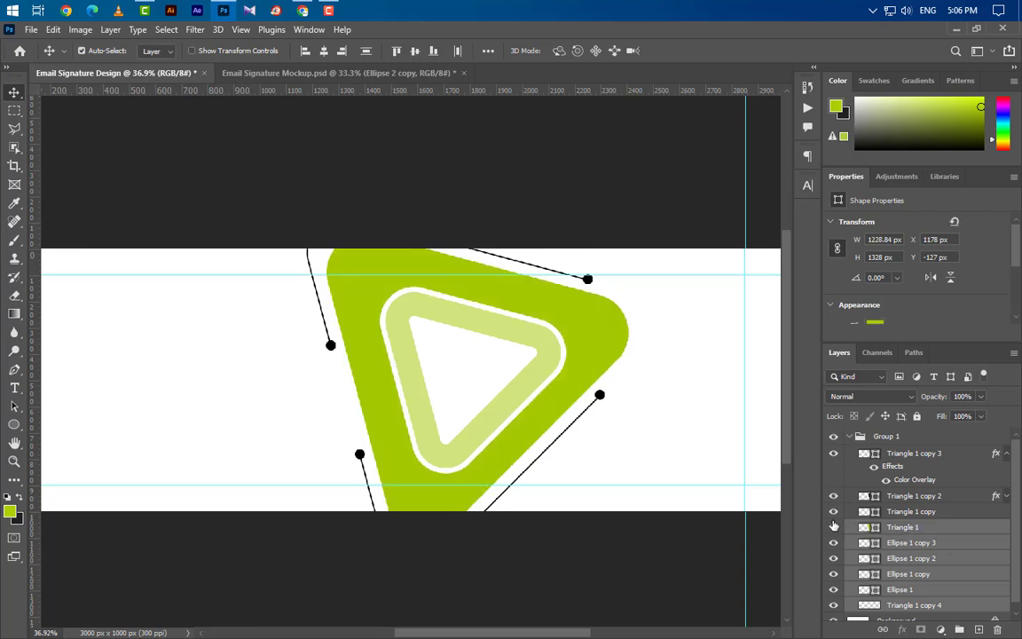
ctrl+click(907, 513)
Step: Group the selected triangle layers as Group 2, then duplicate it above Group 1
click(959, 629)
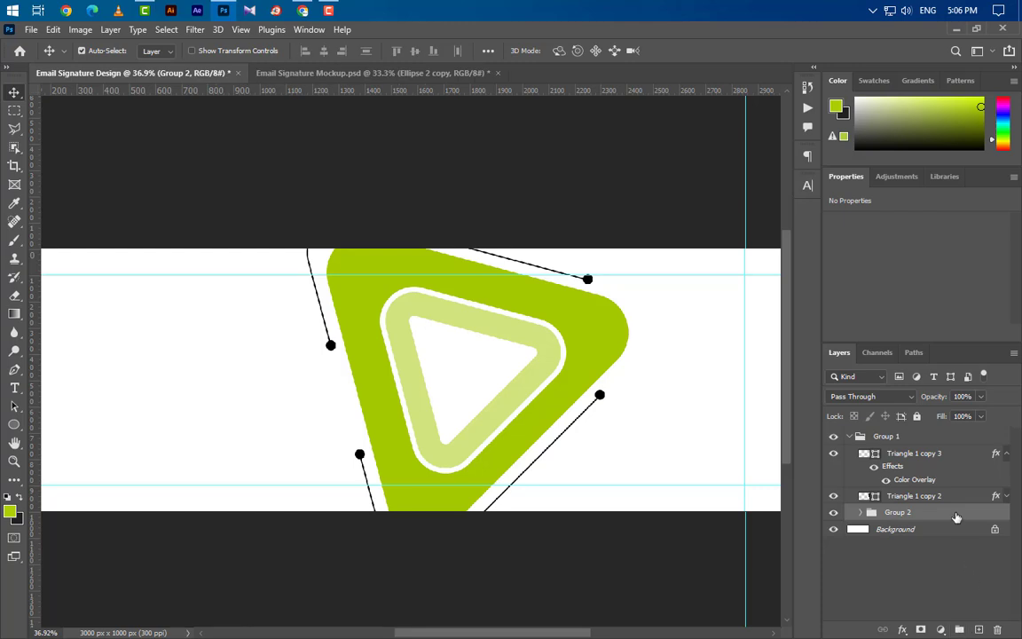
drag(928, 515, 979, 629)
drag(932, 513, 852, 432)
click(850, 454)
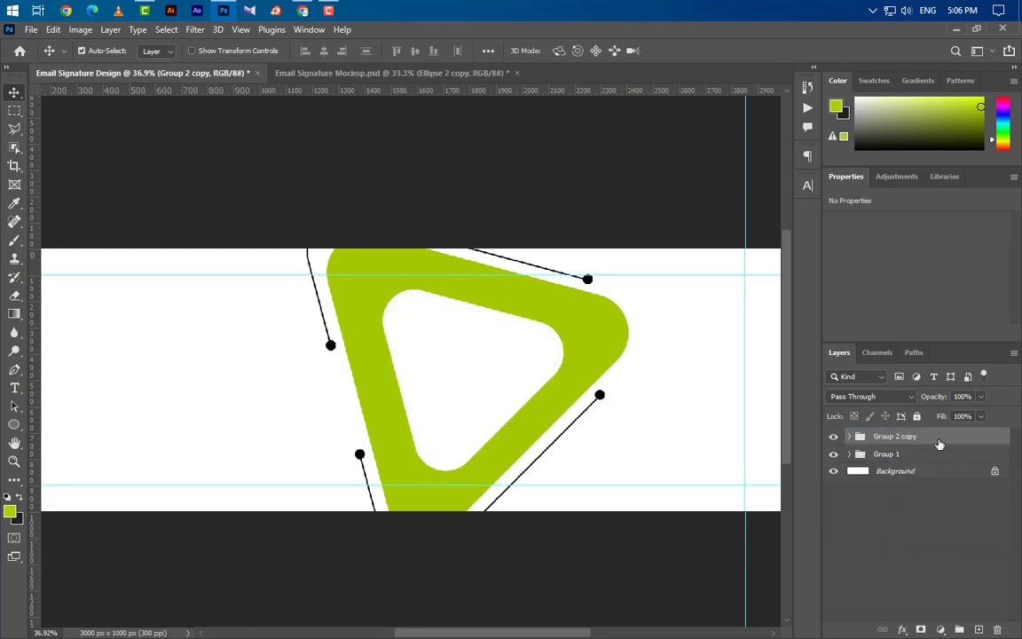
key(ctrl+minus)
Step: Convert Triangle 1 copy and Triangle 1 in Group 2 copy to smart objects
click(849, 436)
click(945, 455)
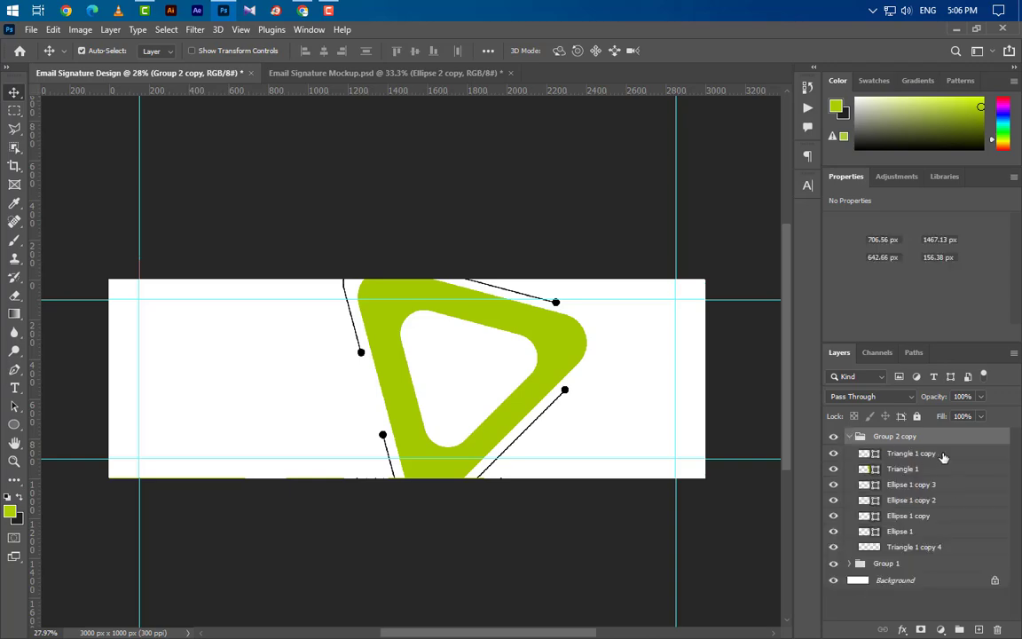
right_click(944, 455)
click(853, 235)
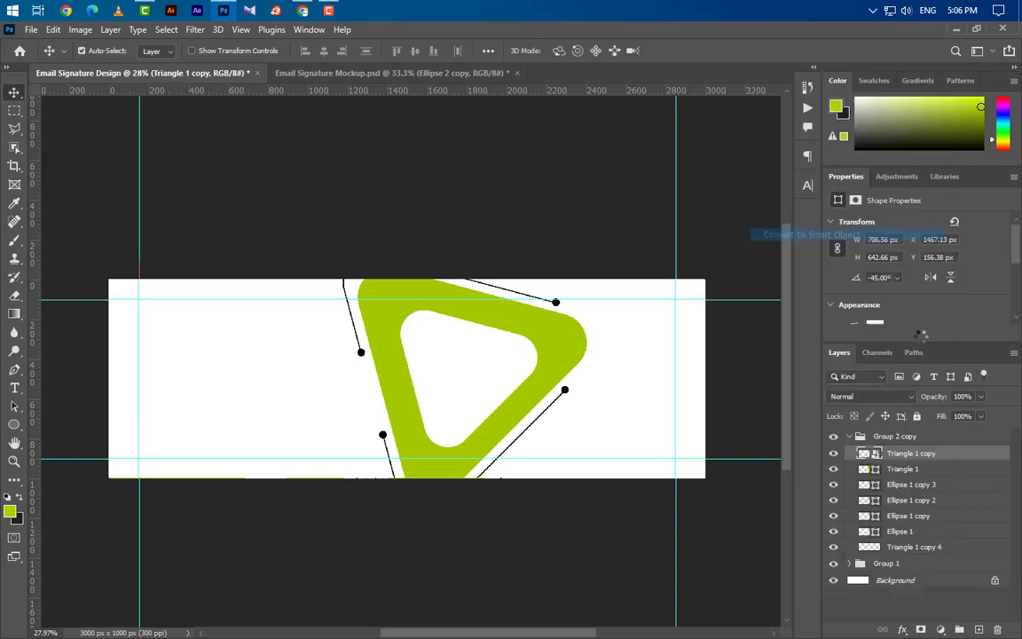
right_click(935, 468)
click(780, 234)
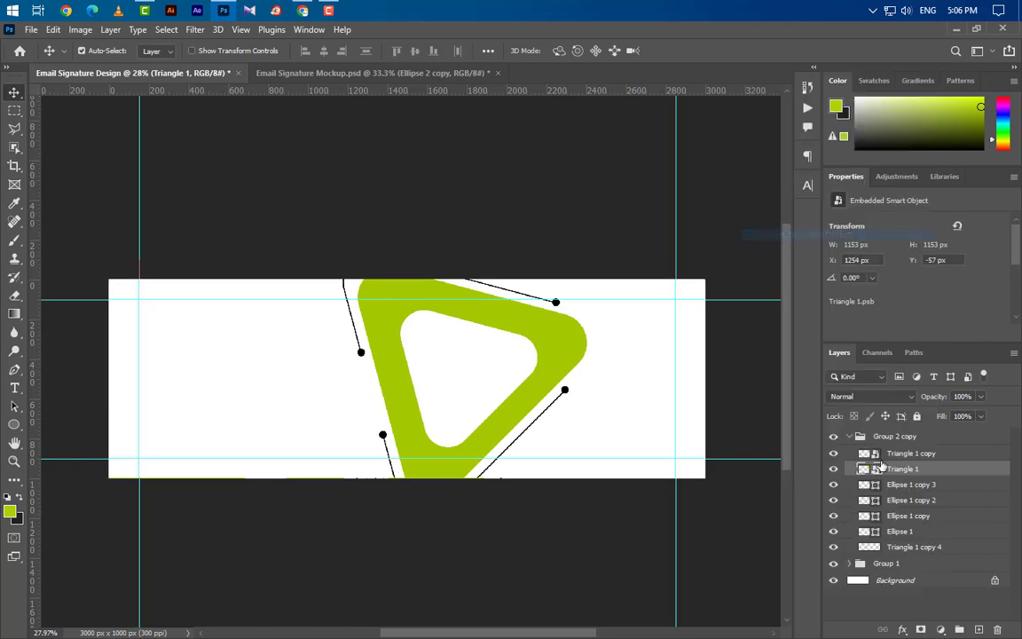
Step: Shrink Group 2 copy to about 35%, flip it both ways, and place it left of the large triangle
click(891, 435)
click(849, 436)
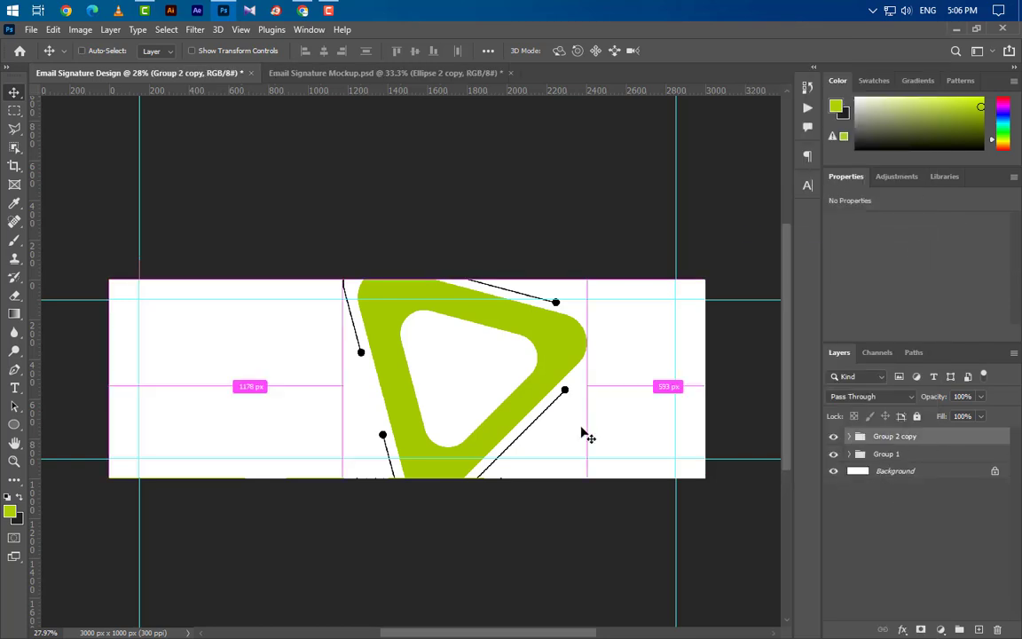
key(ctrl+t)
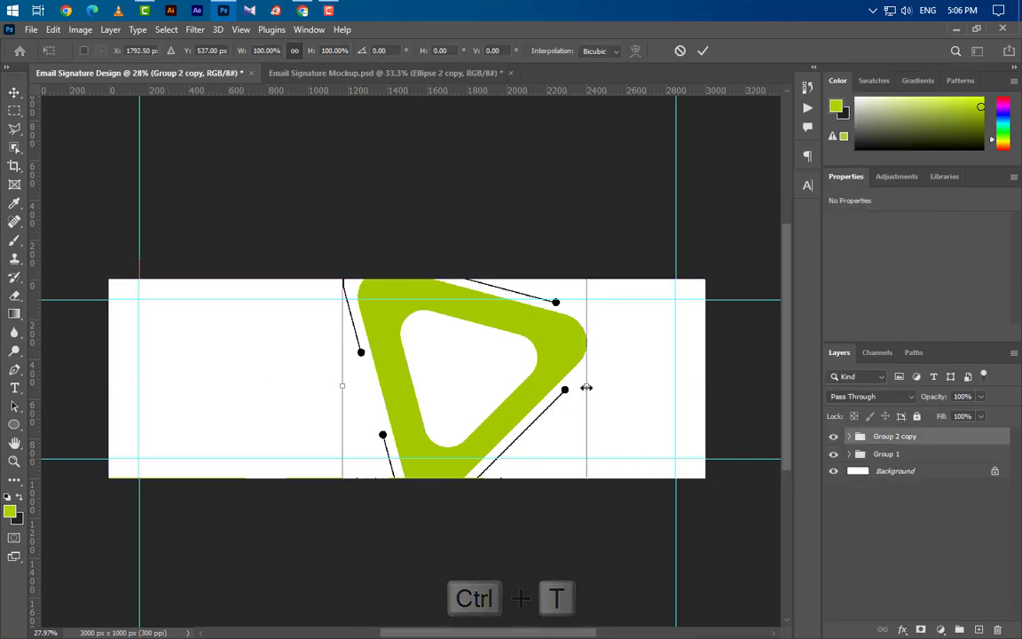
drag(586, 386, 457, 392)
right_click(404, 389)
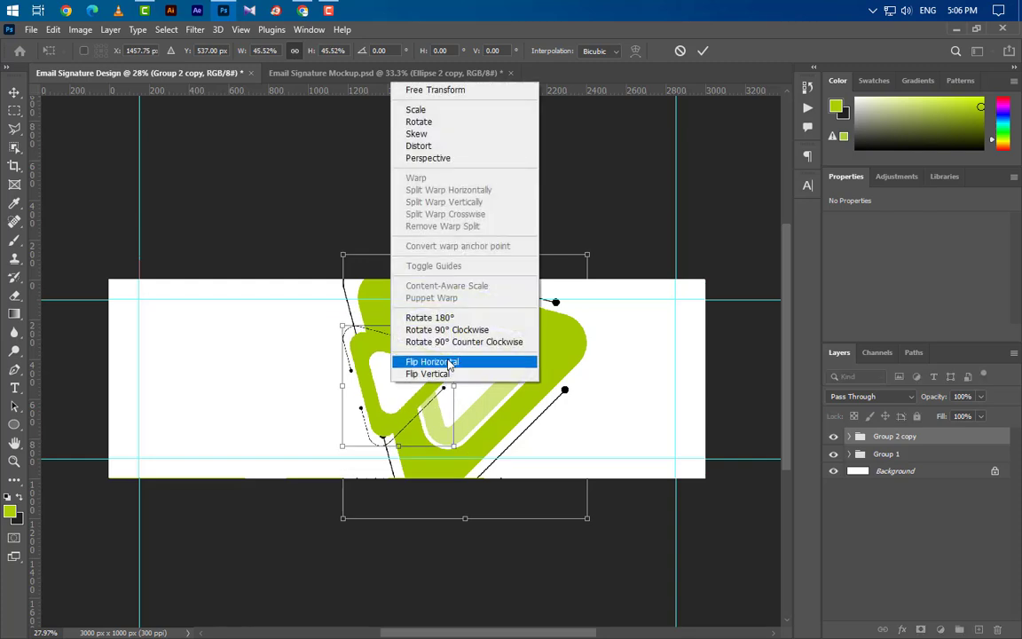
click(437, 359)
right_click(407, 391)
click(448, 376)
drag(417, 391, 336, 402)
drag(264, 404, 286, 402)
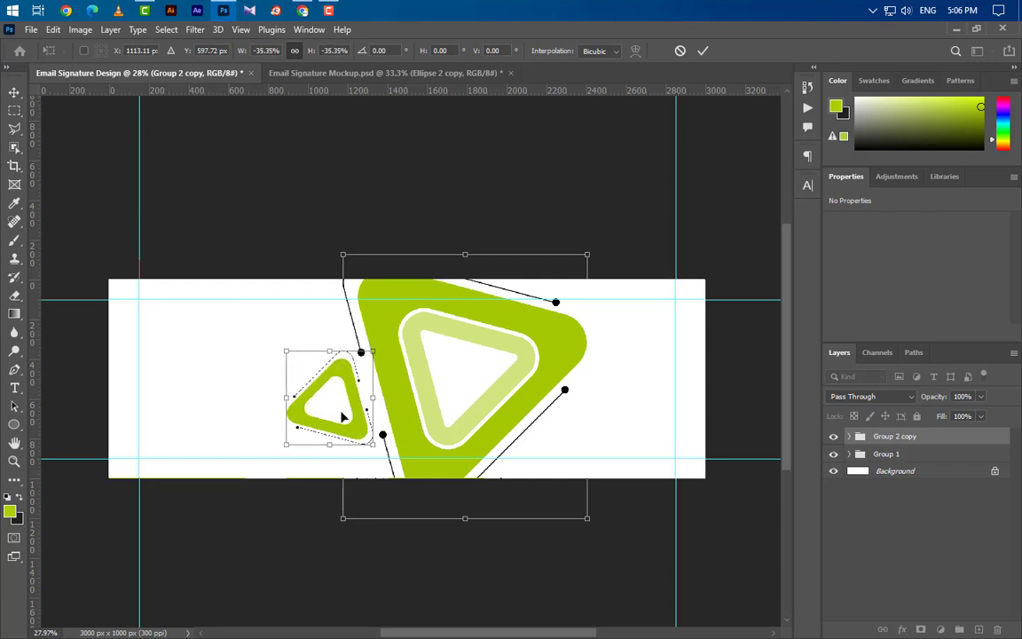
key(Up)
key(Up)
key(Up)
key(Up)
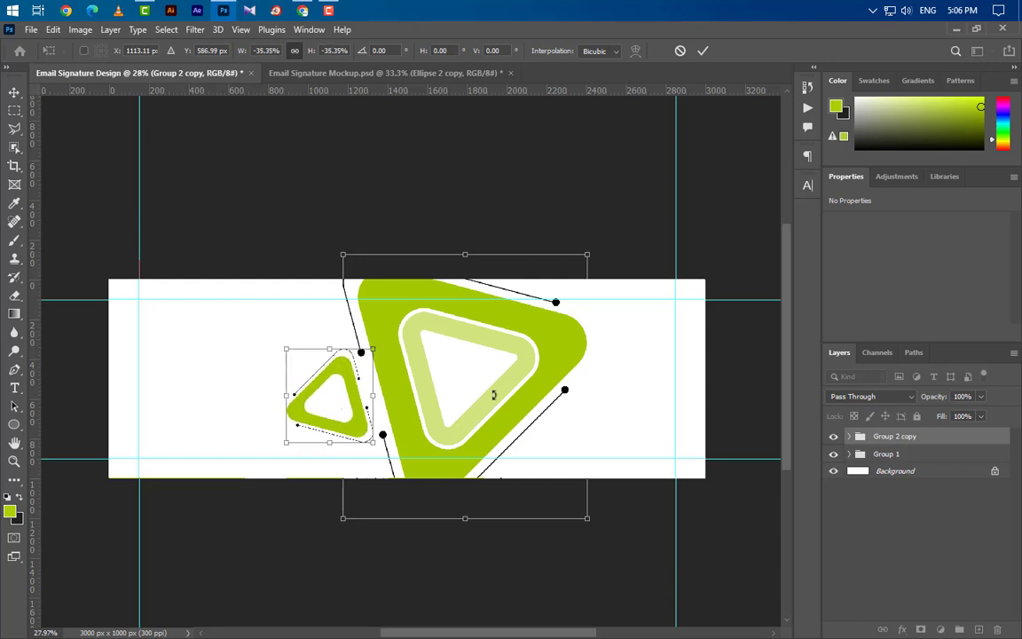
click(703, 50)
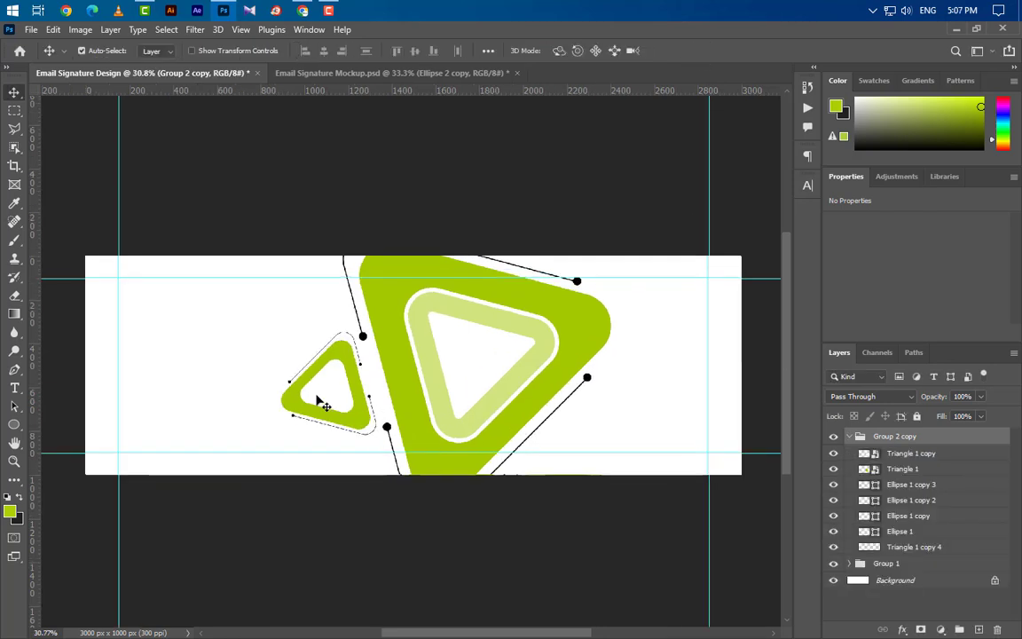
Step: Add a lime Color Overlay style to the small triangle's Triangle 1 copy layer
click(322, 388)
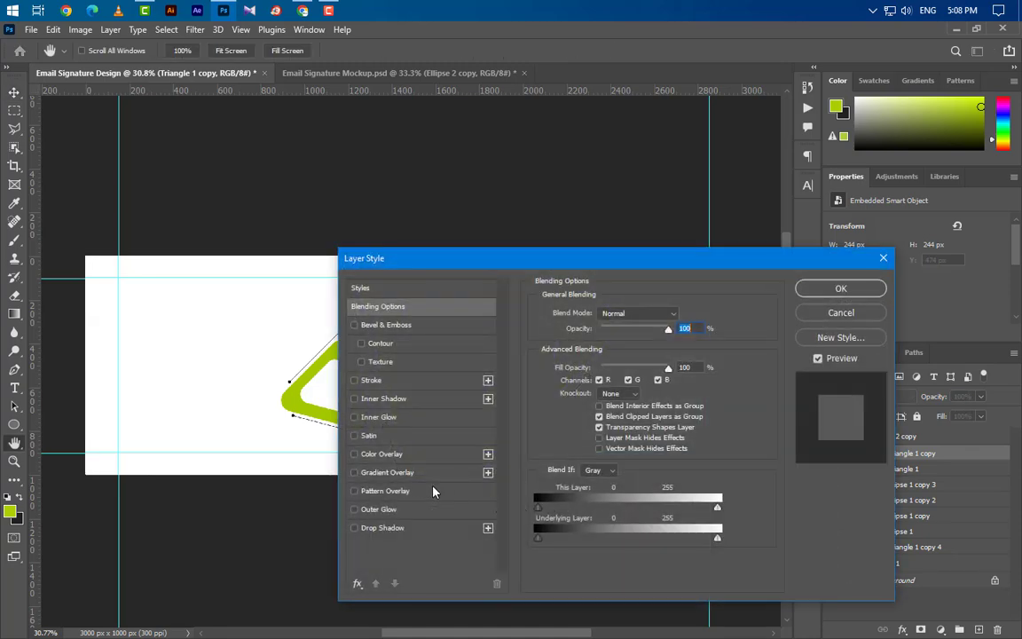
click(382, 453)
click(834, 289)
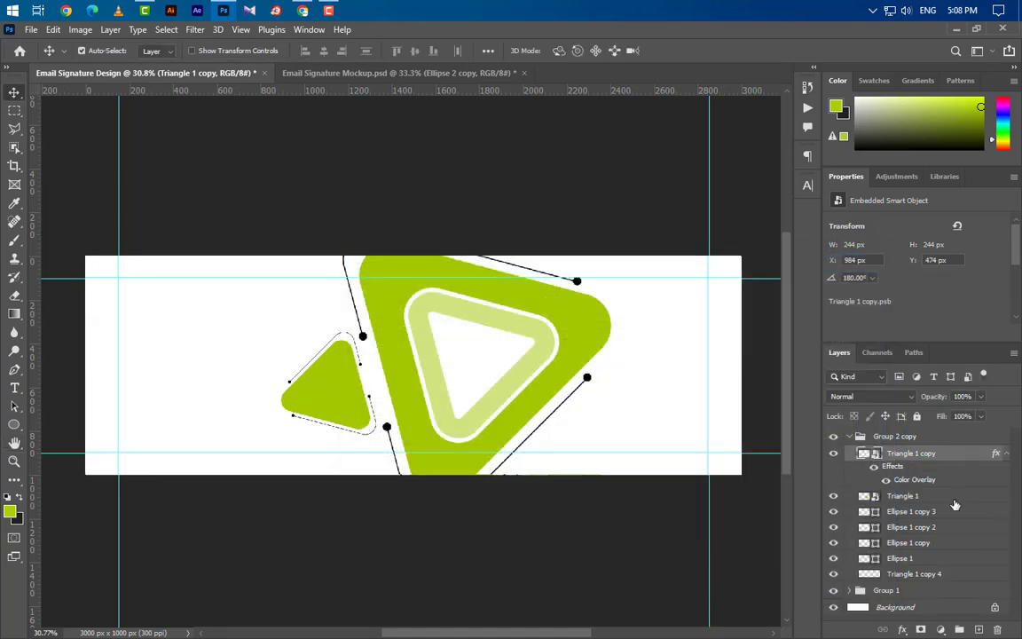
Step: Set Triangle 1 to 50% opacity and duplicate the Group 2 copy group
click(948, 499)
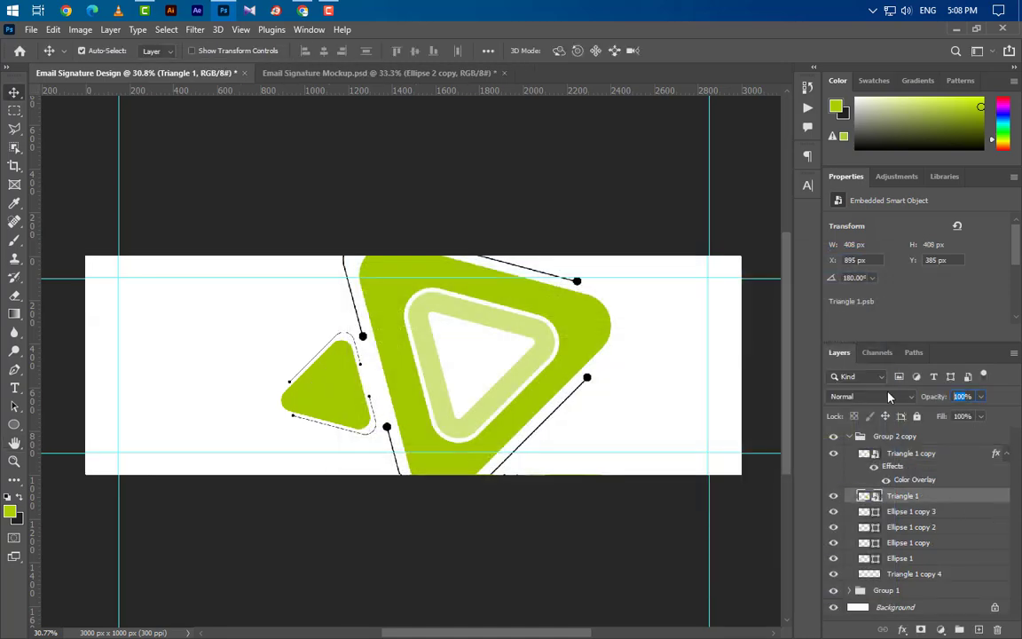
text(50)
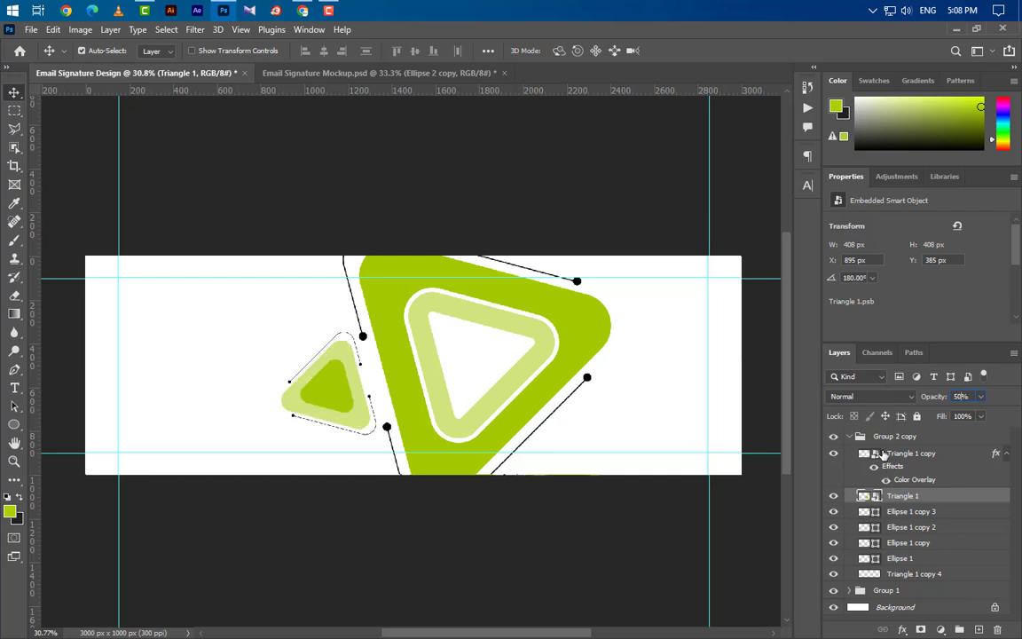
click(850, 437)
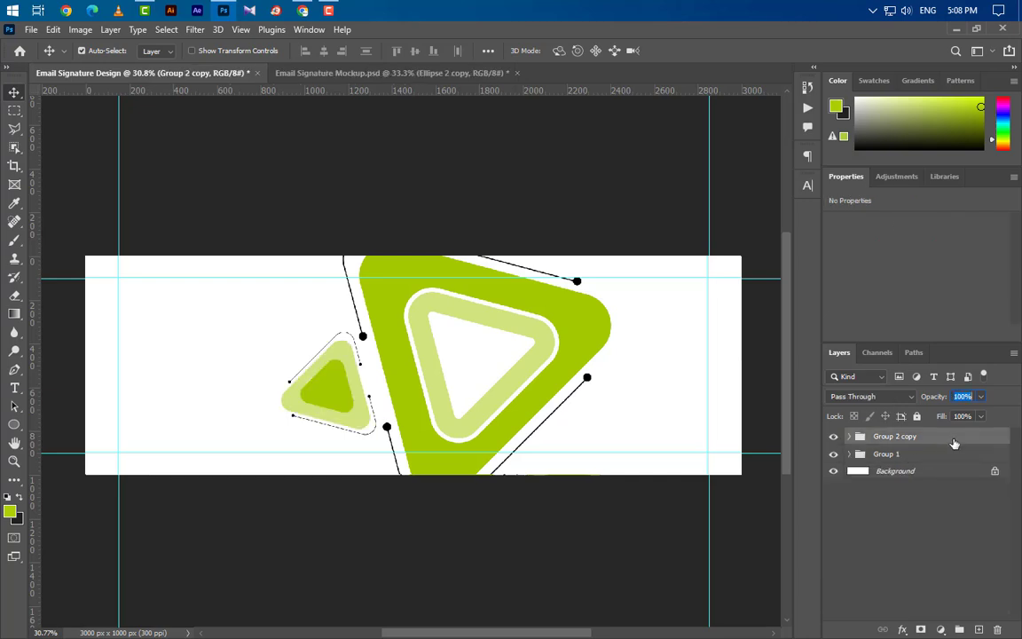
drag(953, 442, 976, 630)
Step: Move the Group 2 copy 2 triangle down-right to the banner's bottom edge
key(ctrl+t)
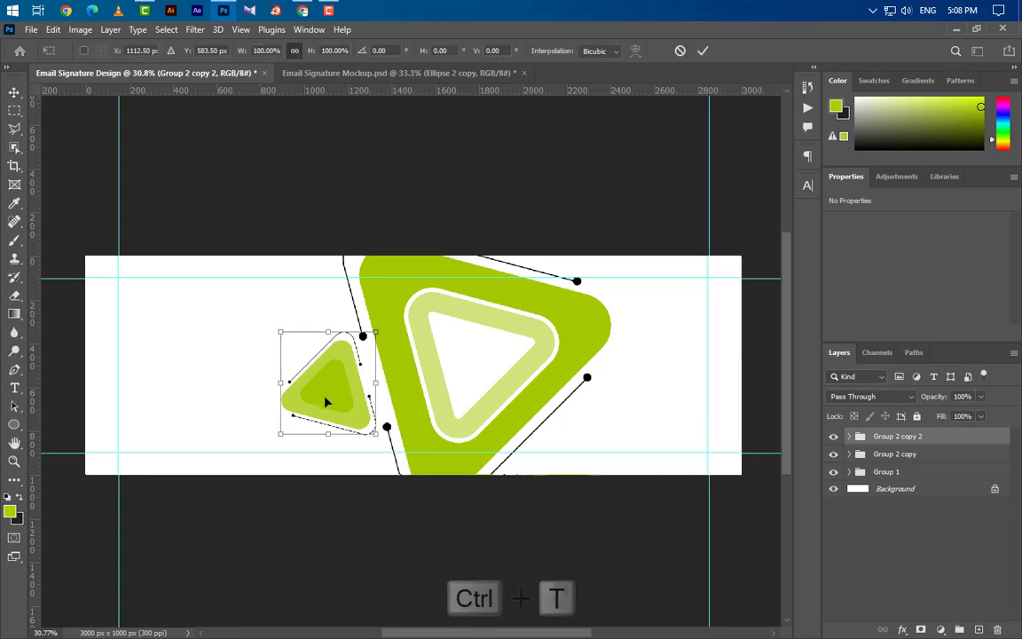
drag(326, 401, 549, 484)
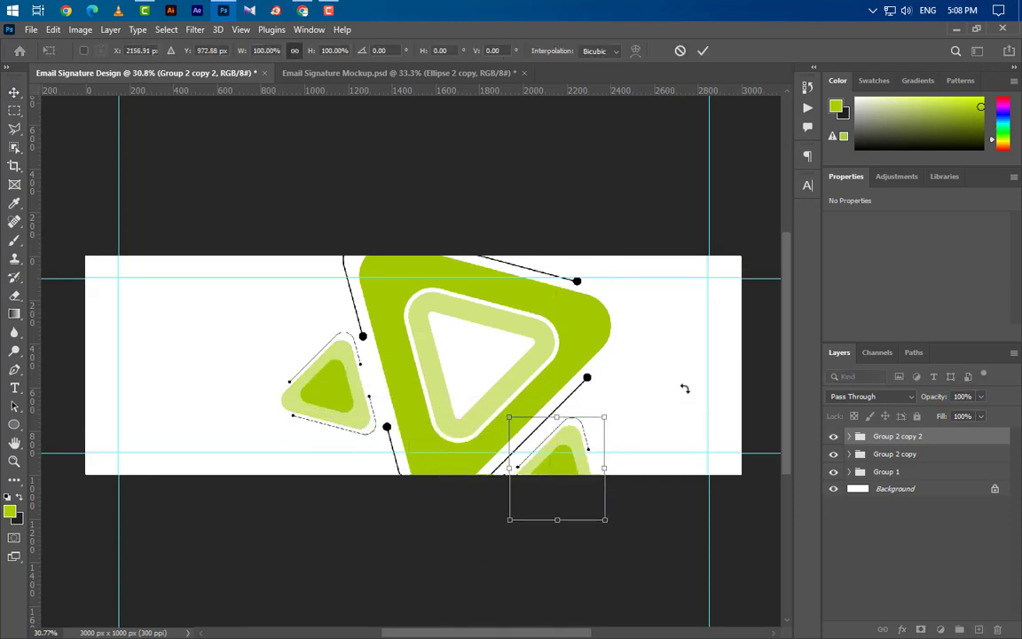
key(Left)
key(Left)
key(Left)
key(Left)
key(Left)
key(Left)
key(Left)
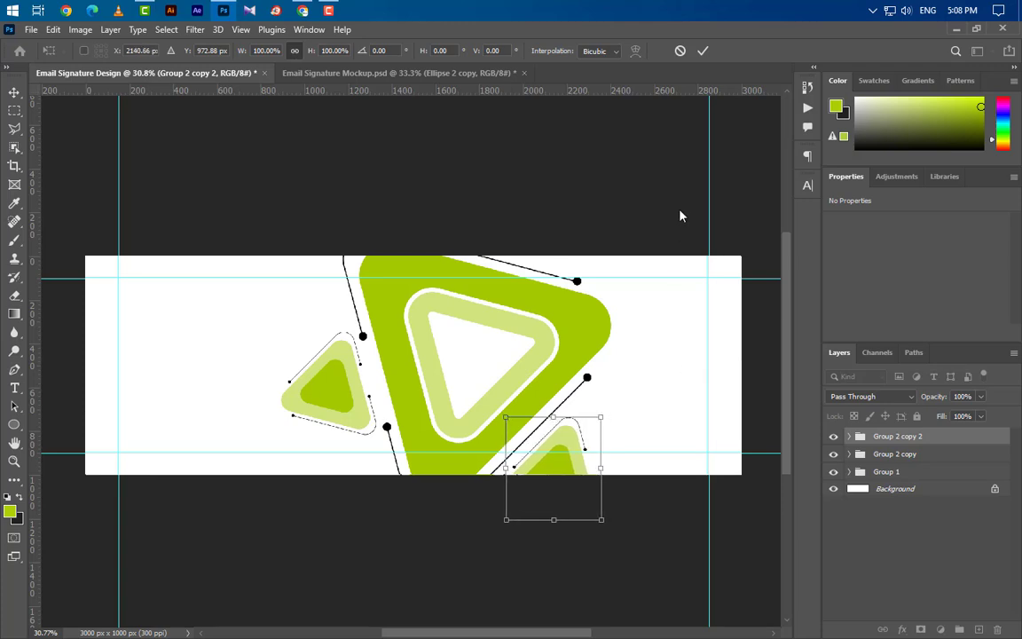
click(703, 52)
Step: Duplicate the triangle group again and move the copy up to the top edge
drag(896, 436, 979, 630)
key(ctrl+t)
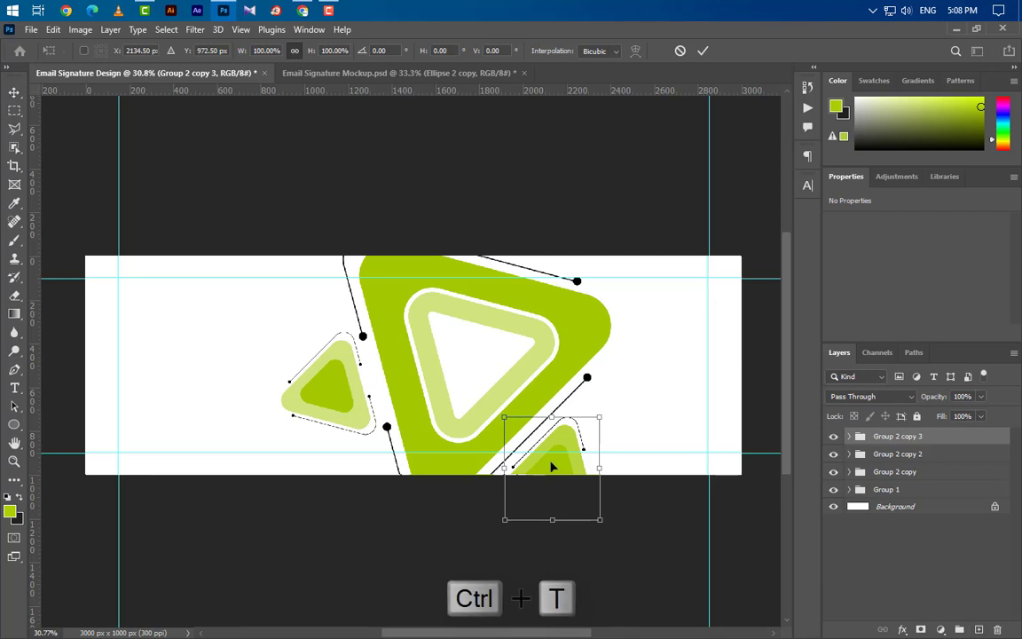
drag(551, 466, 545, 224)
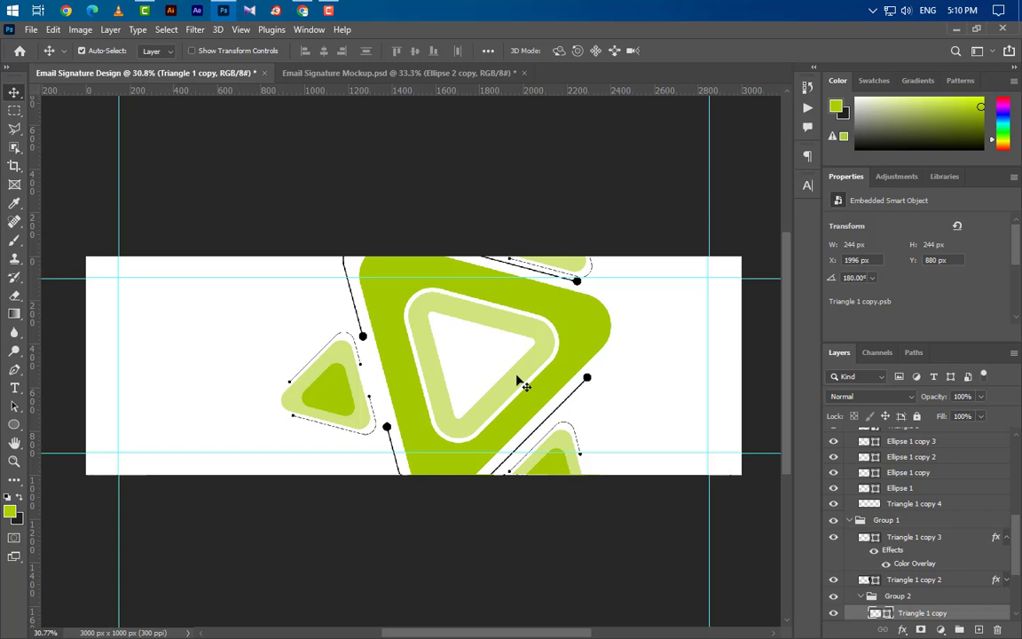
Step: Enlarge the large triangle and its Triangle 1 copy ring to about 112%, 991.53 px wide
click(520, 383)
scroll(958, 568, down, 3)
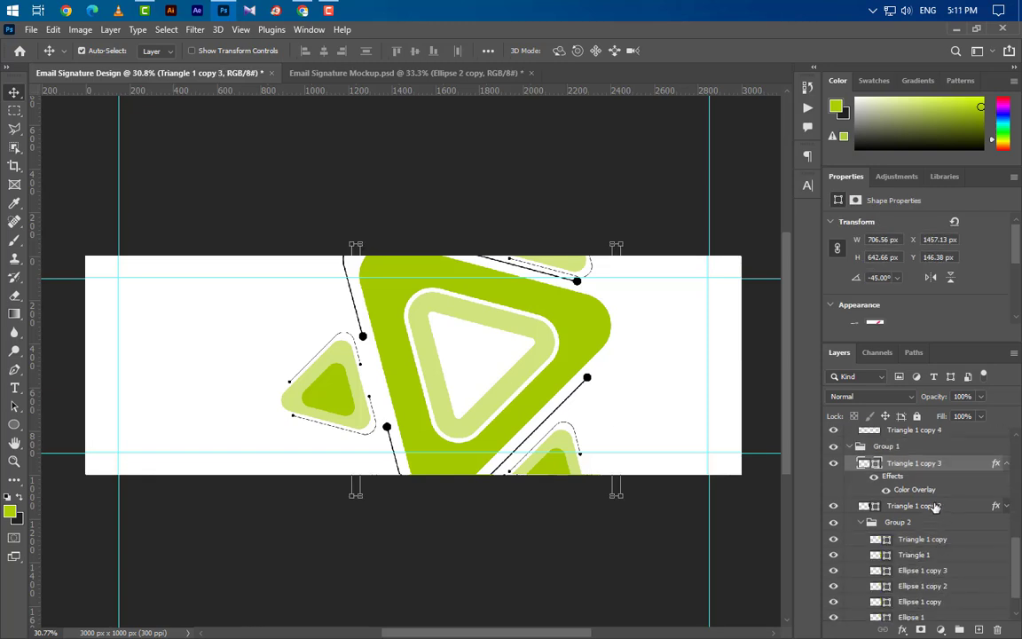
ctrl+click(935, 507)
scroll(938, 545, down, 2)
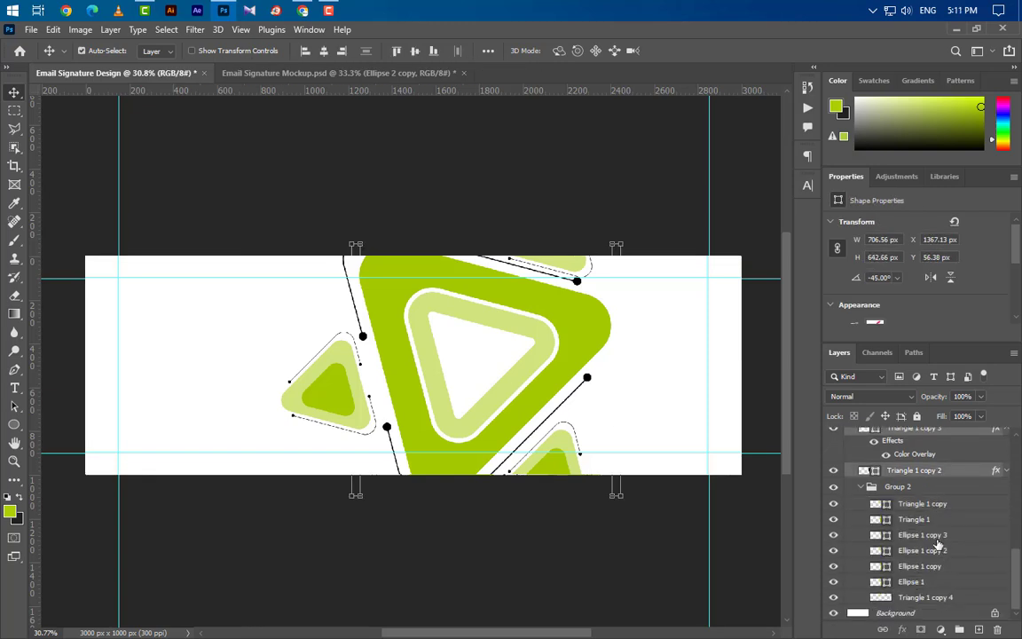
ctrl+click(931, 505)
key(ctrl+t)
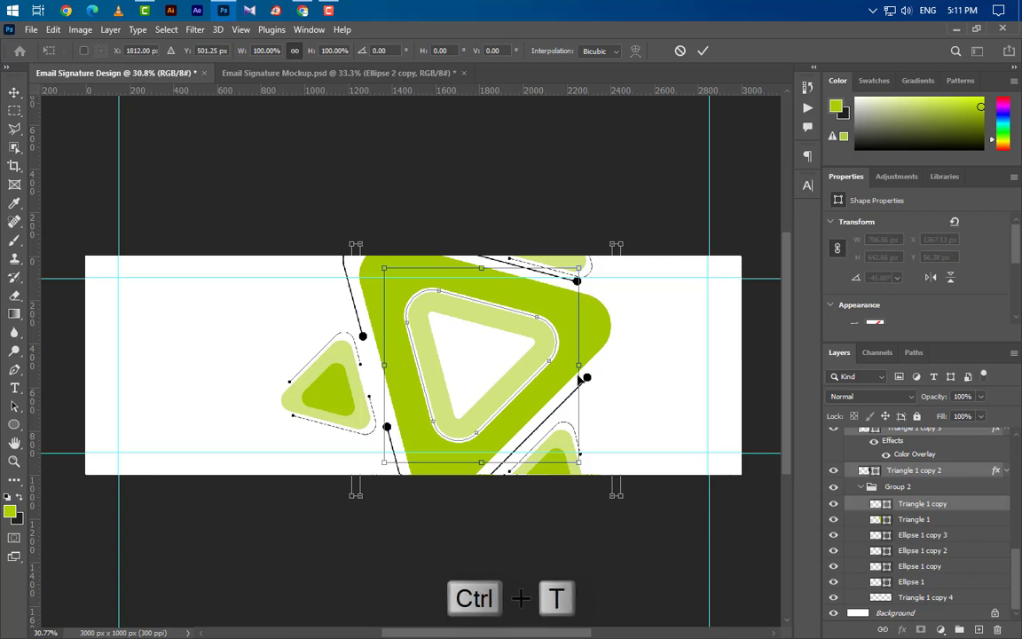
drag(584, 366, 591, 367)
click(702, 51)
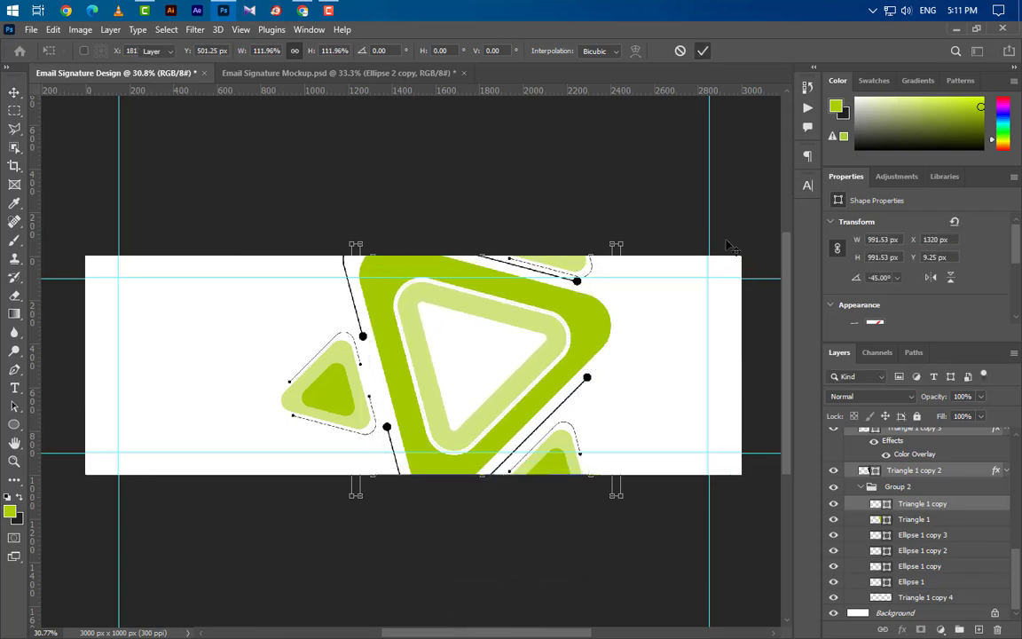
scroll(900, 491, up, 3)
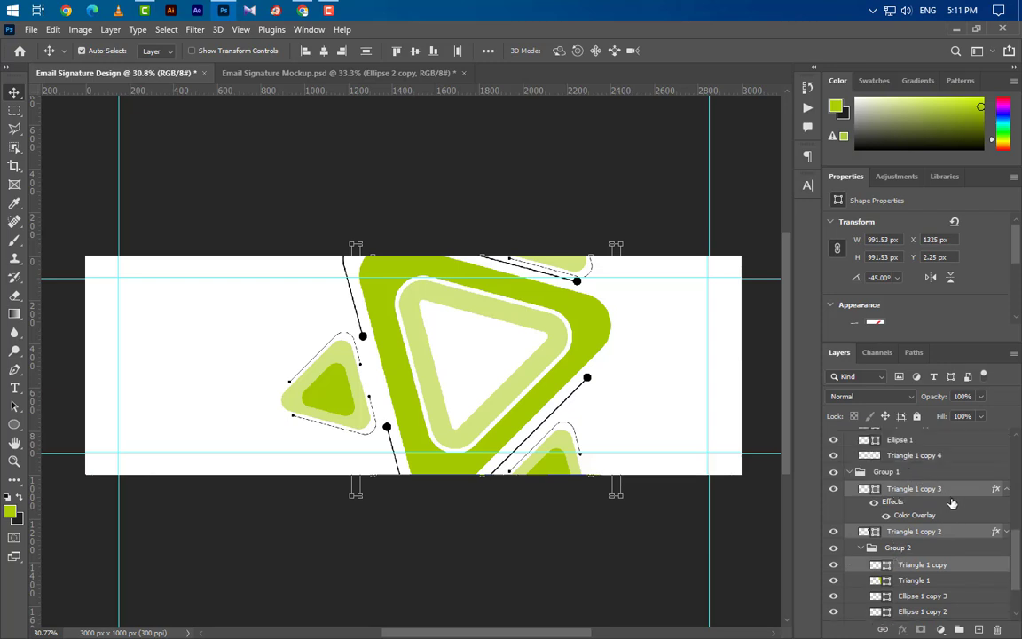
click(951, 491)
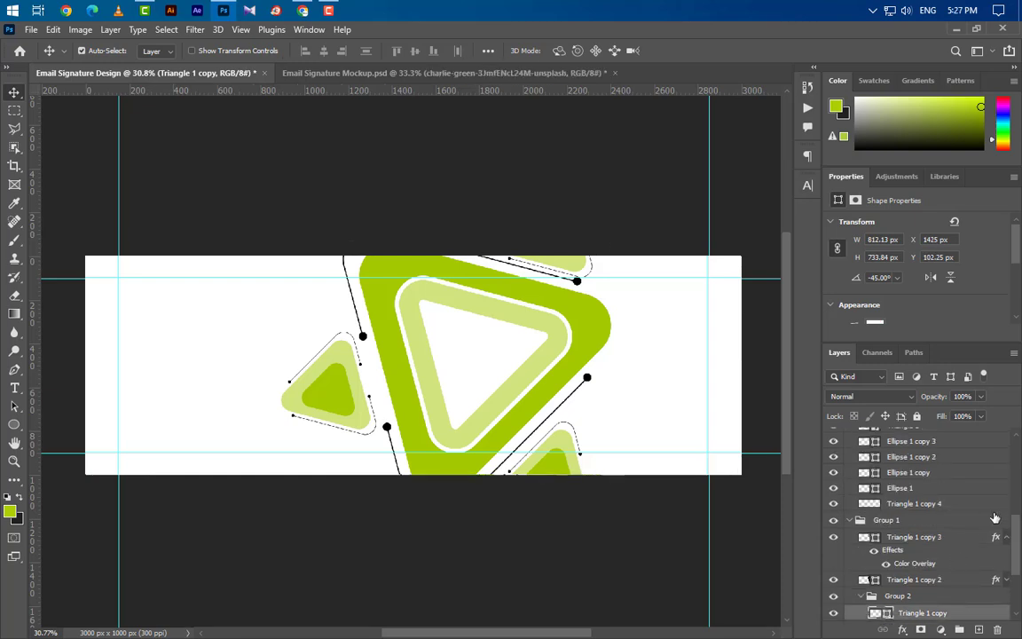
Step: Place the man's photo from the desktop into the banner and enlarge it upward
click(957, 29)
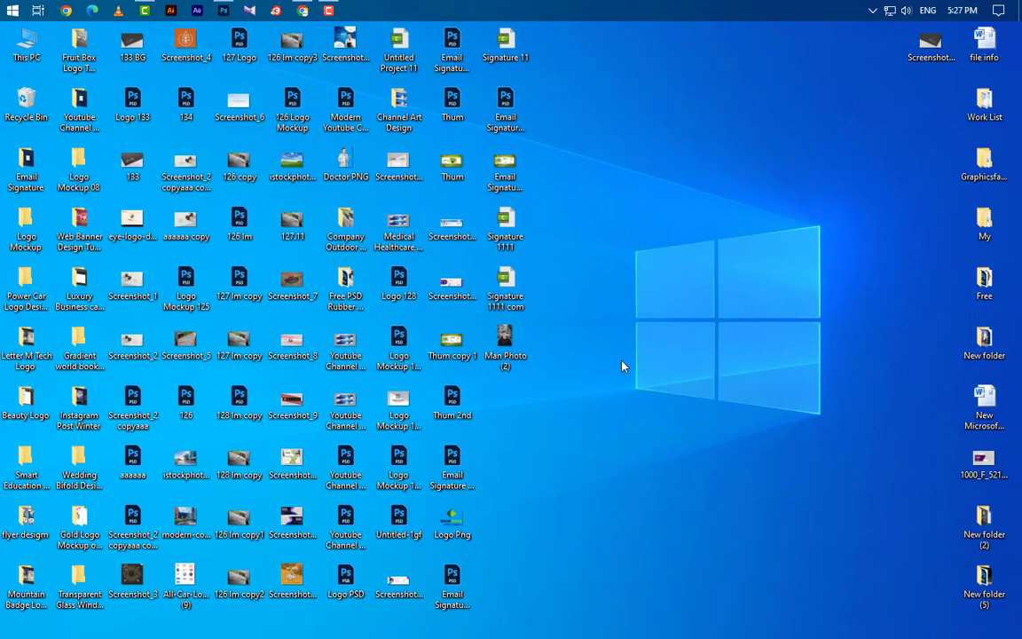
drag(505, 341, 511, 419)
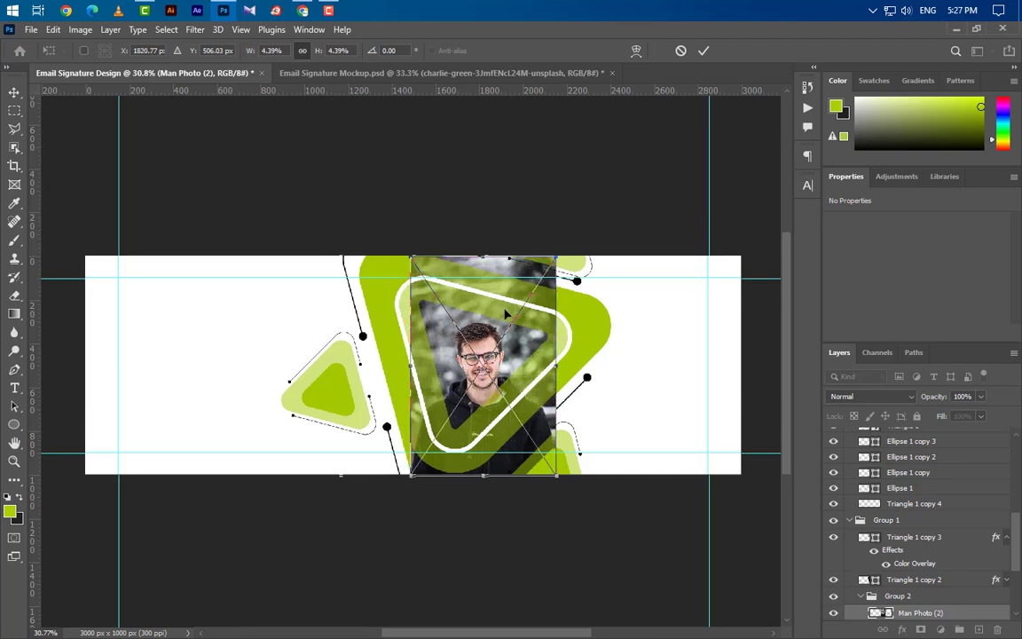
drag(483, 254, 484, 216)
click(702, 51)
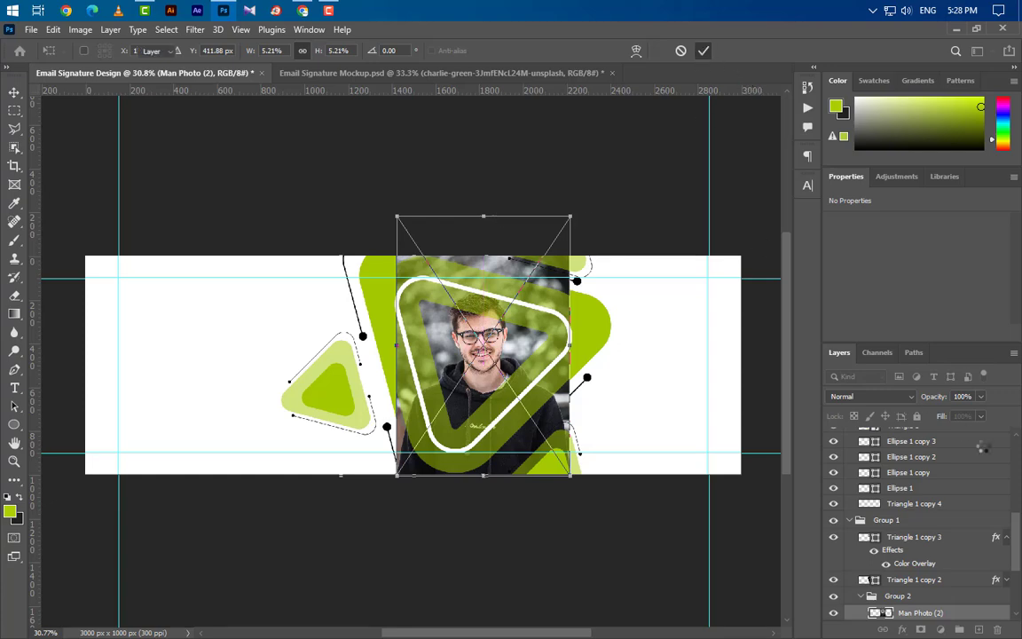
Step: Clip Man Photo (2) into the triangle frame and nudge it down
right_click(966, 614)
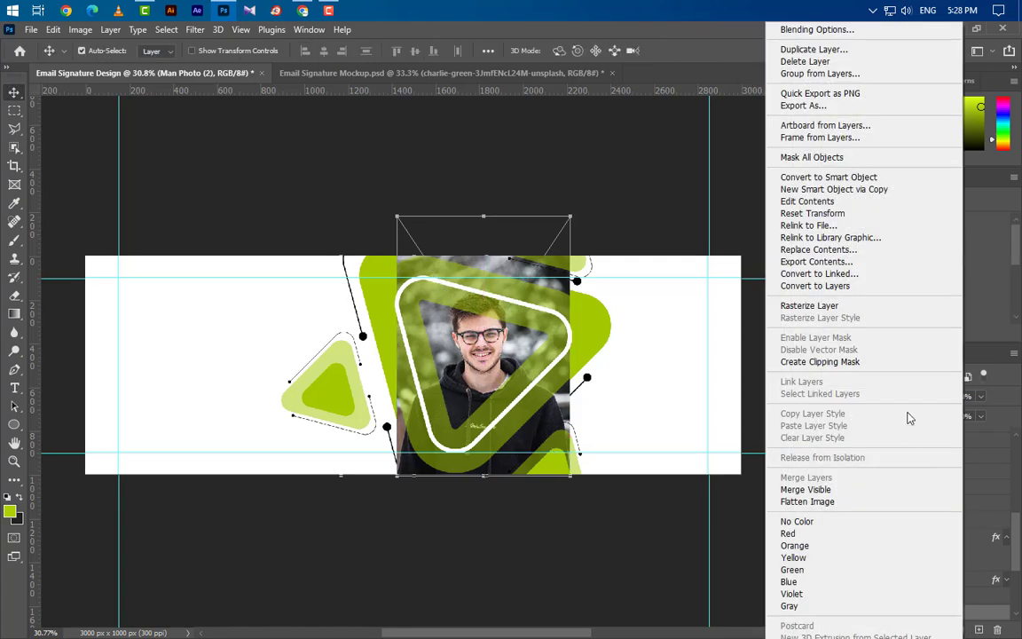
click(799, 330)
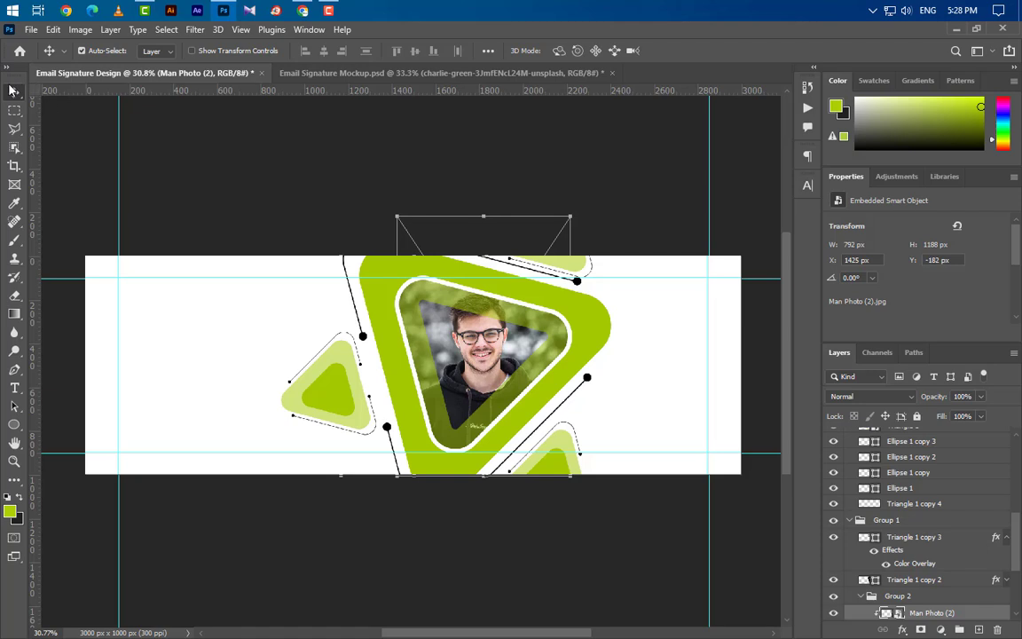
key(Down)
key(Down)
key(Down)
key(Down)
key(Down)
key(Down)
key(Down)
key(Down)
key(Down)
key(Down)
key(Down)
key(Down)
key(Down)
key(Down)
key(Down)
key(Down)
key(Down)
key(Down)
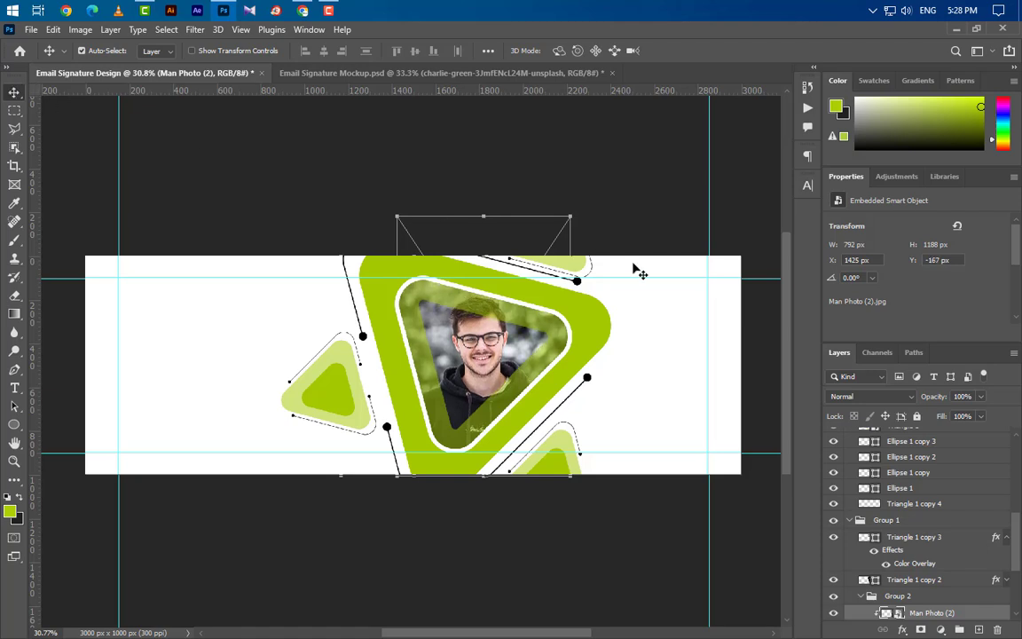
Step: Collapse Group 2 copy 2, Group 2 copy and Group 1, and select Group 2 copy 3
scroll(112, 385, up, 3)
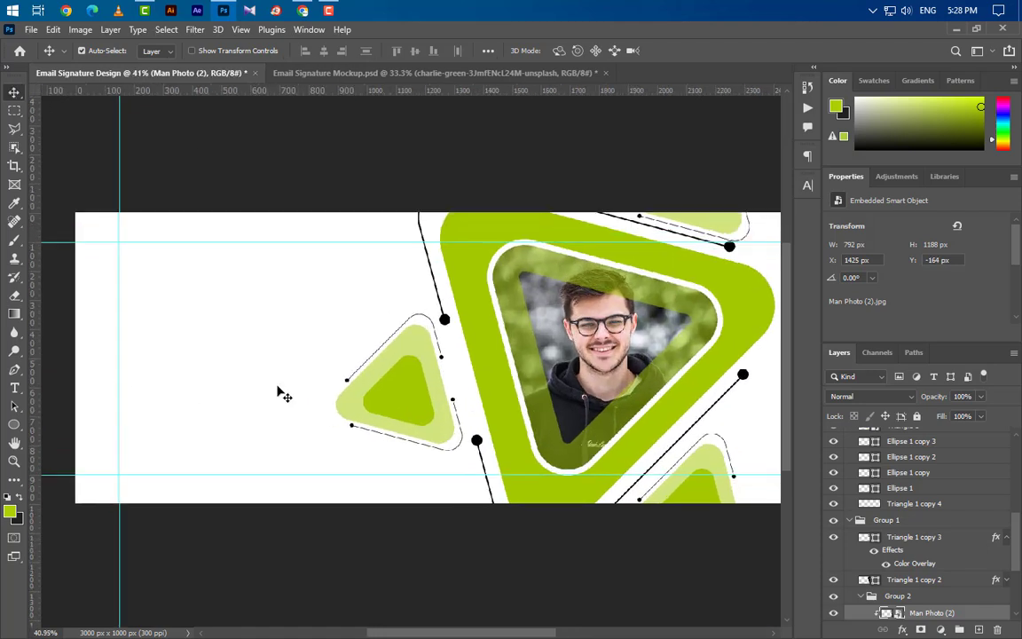
scroll(956, 464, up, 3)
scroll(955, 462, up, 3)
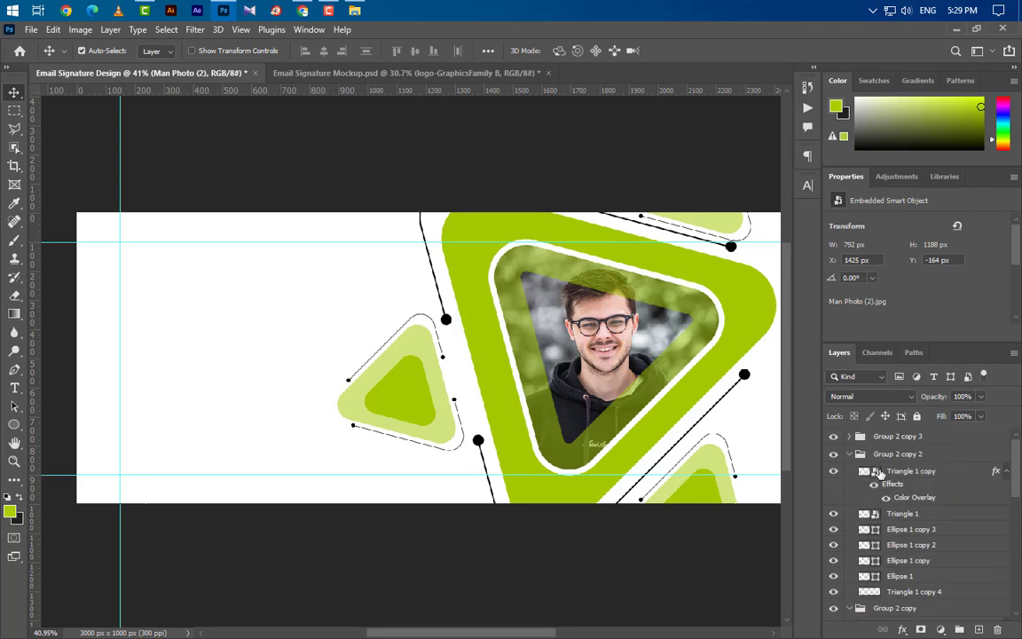
click(850, 453)
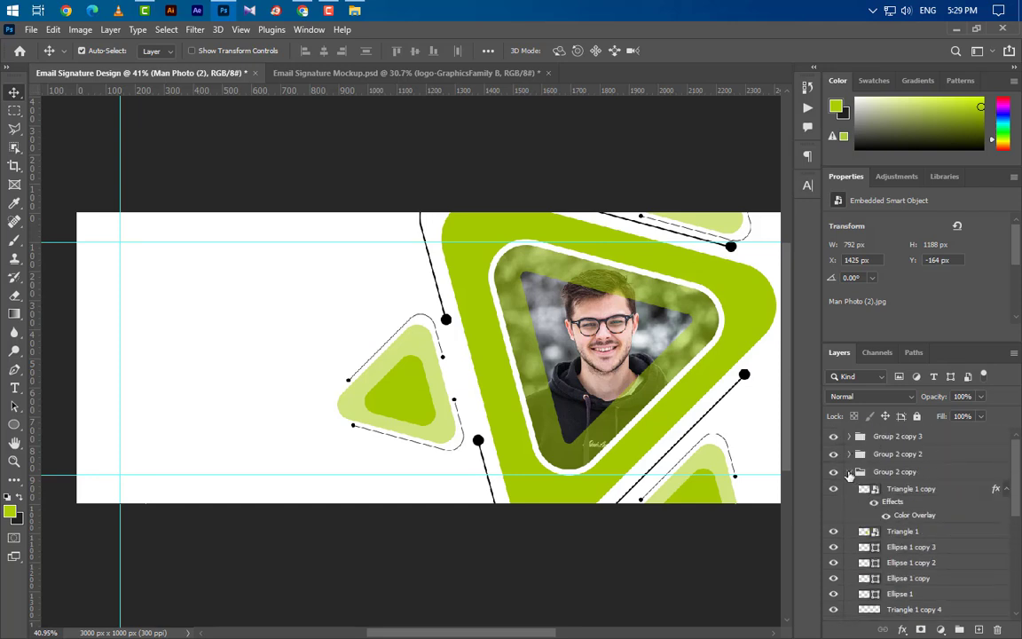
click(850, 472)
click(851, 490)
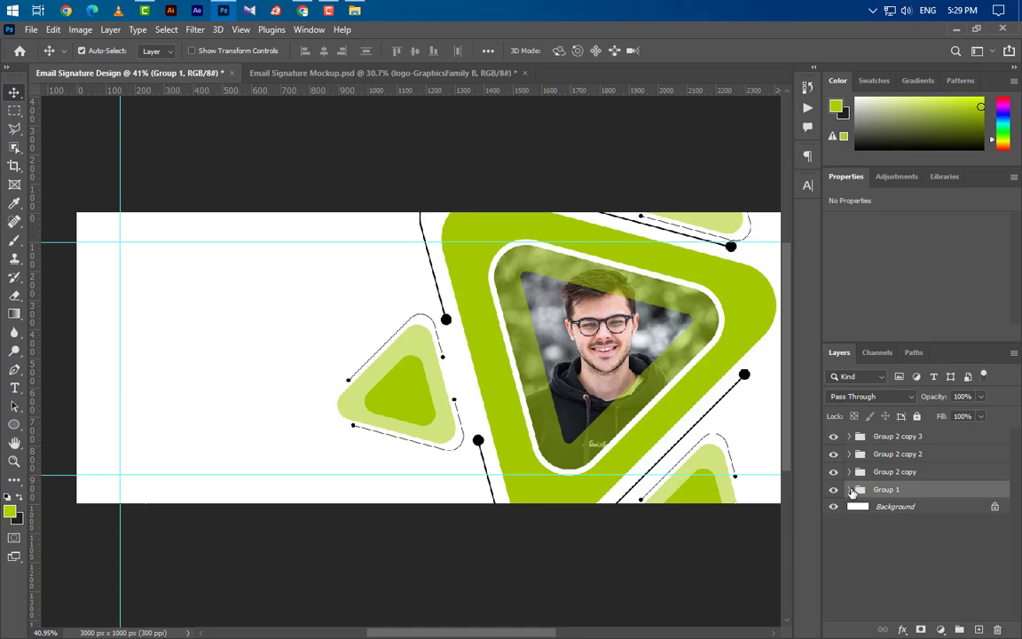
click(948, 436)
Step: Place logo-GraphicsFamily B at the top-left corner, scaled to about 349 × 122 px
click(955, 32)
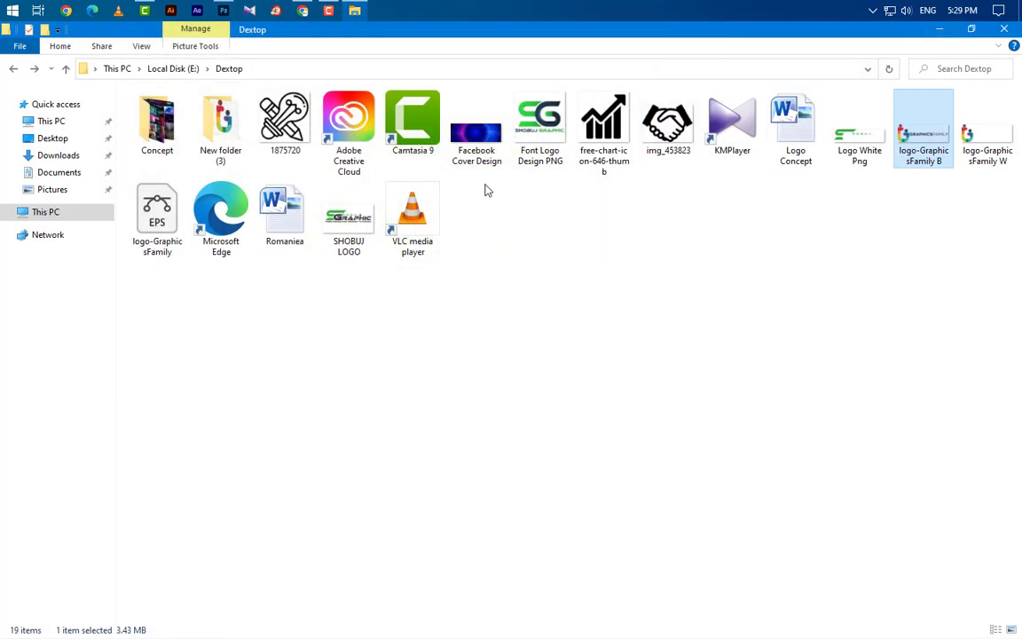
drag(911, 156, 309, 331)
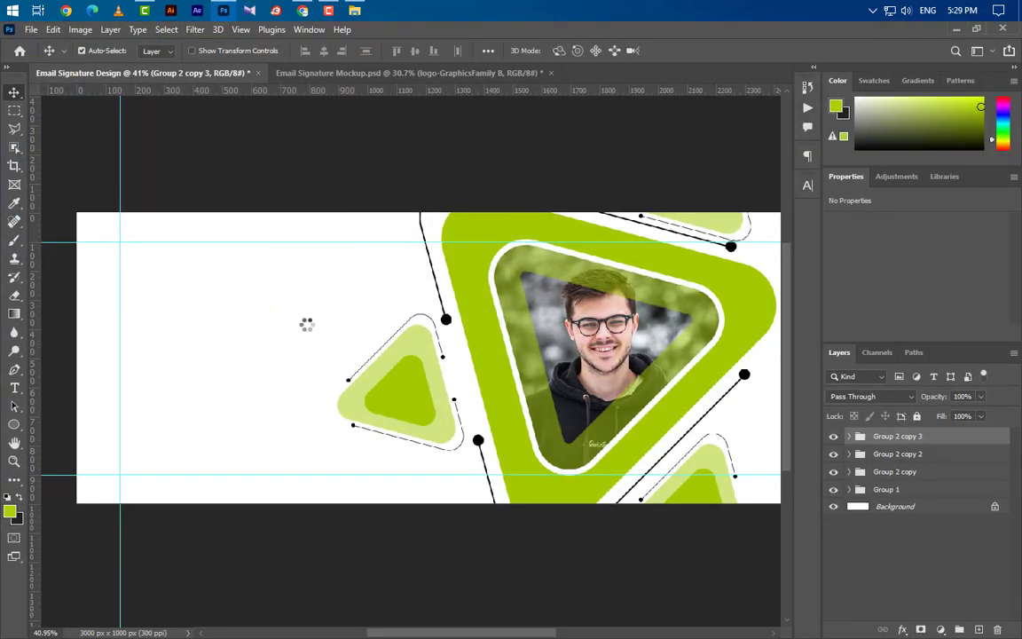
scroll(391, 373, up, 1)
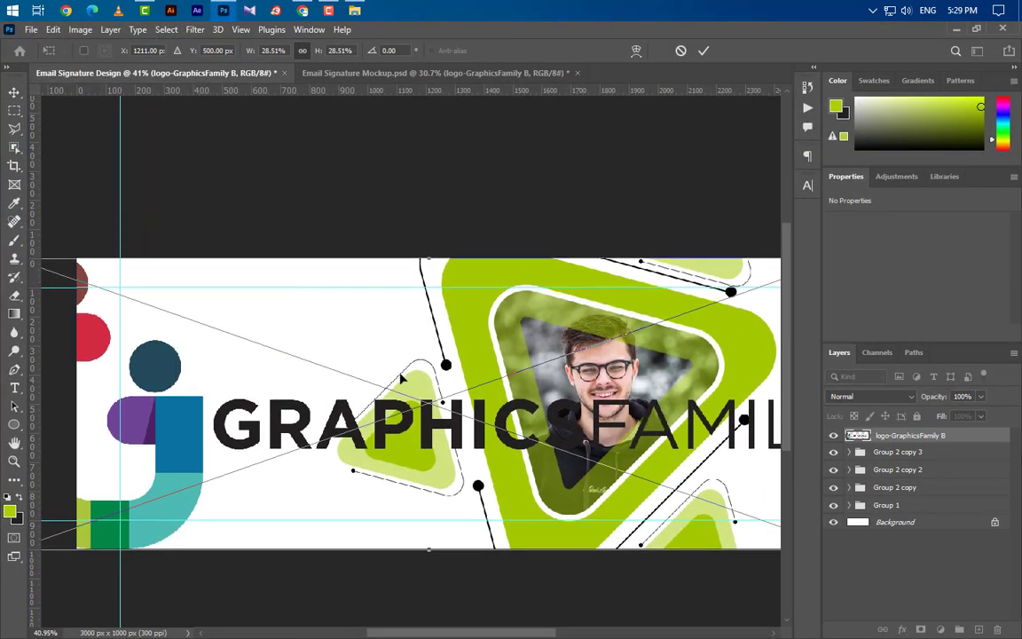
drag(433, 260, 412, 445)
drag(370, 516, 208, 355)
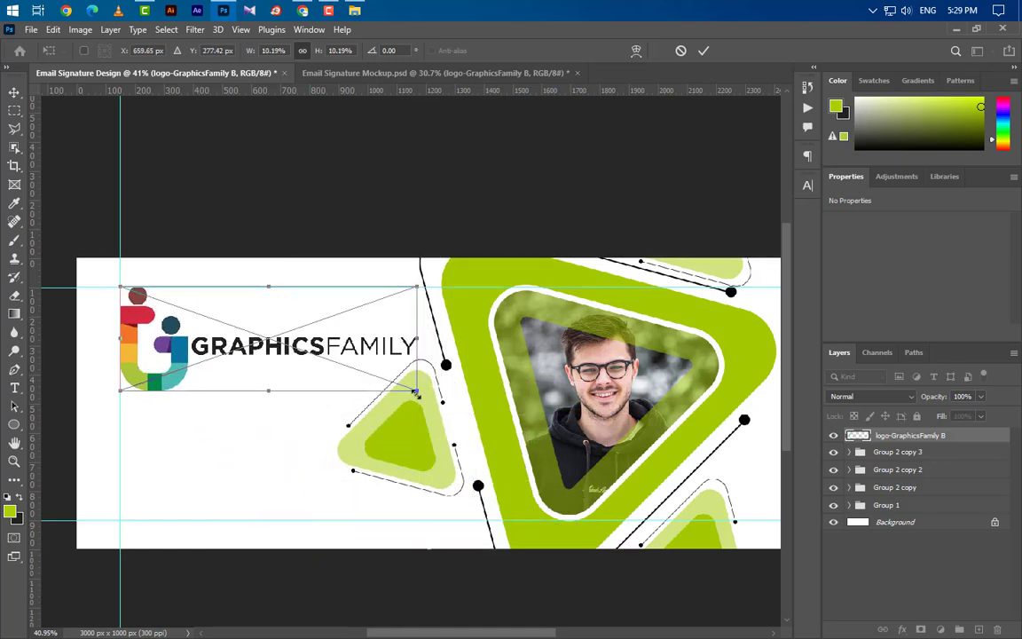
drag(416, 392, 220, 329)
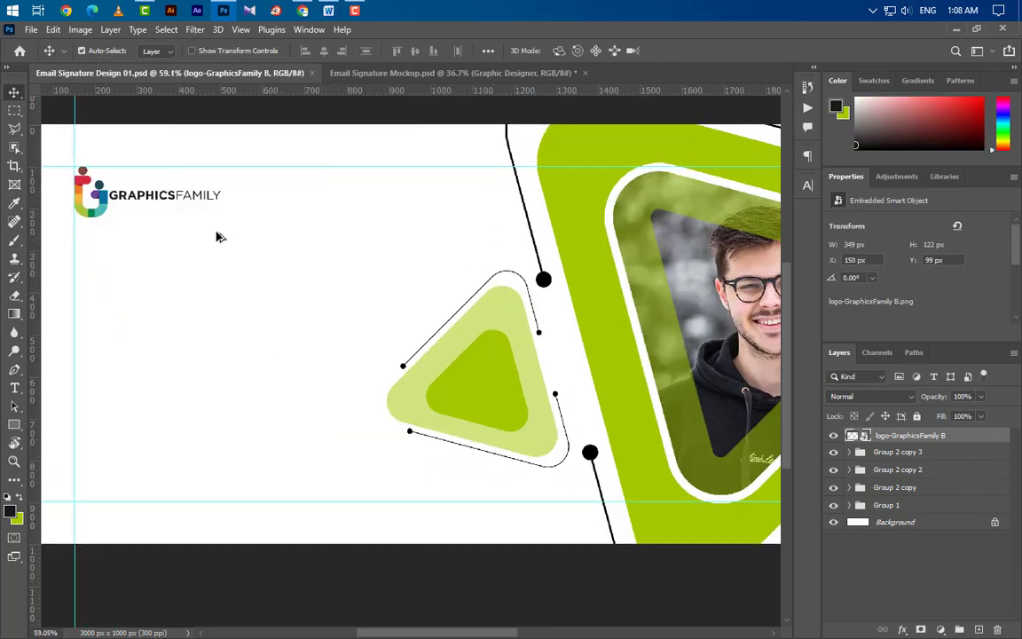
Step: Add a text layer at the left containing the person's full name
click(14, 387)
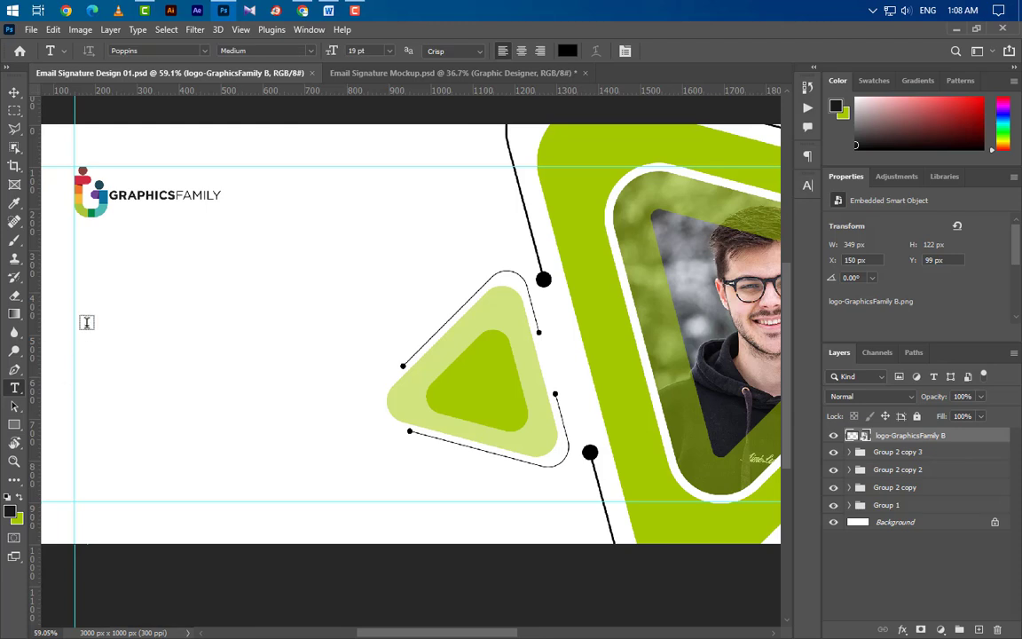
click(75, 303)
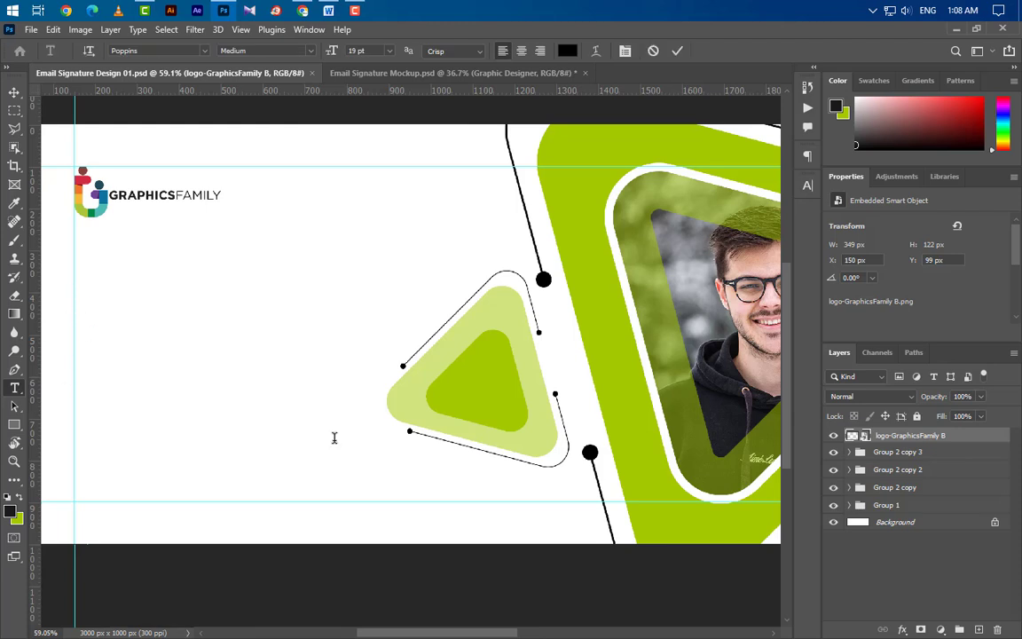
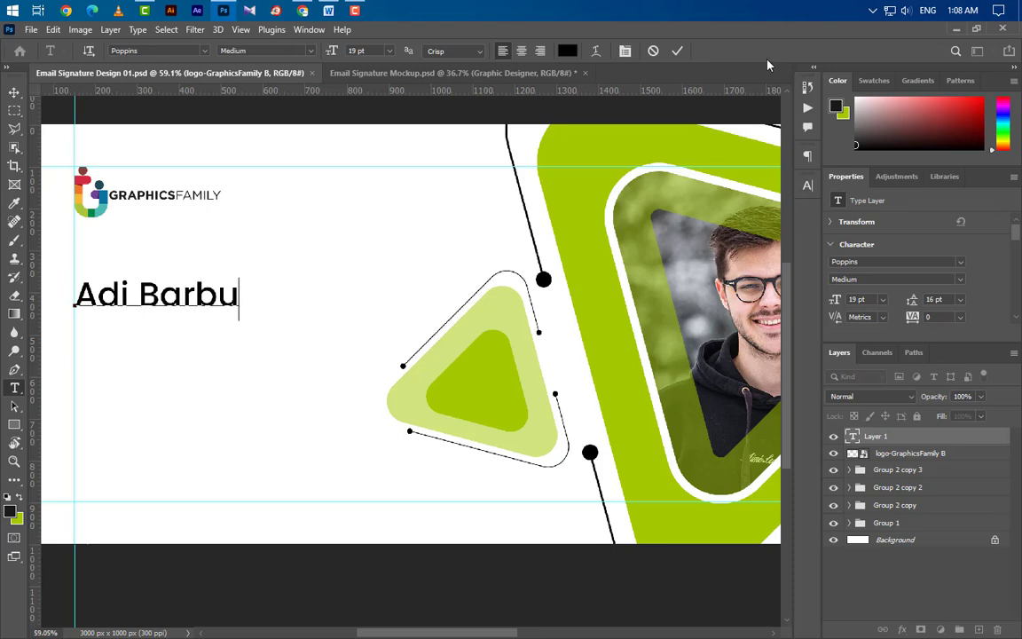
click(678, 52)
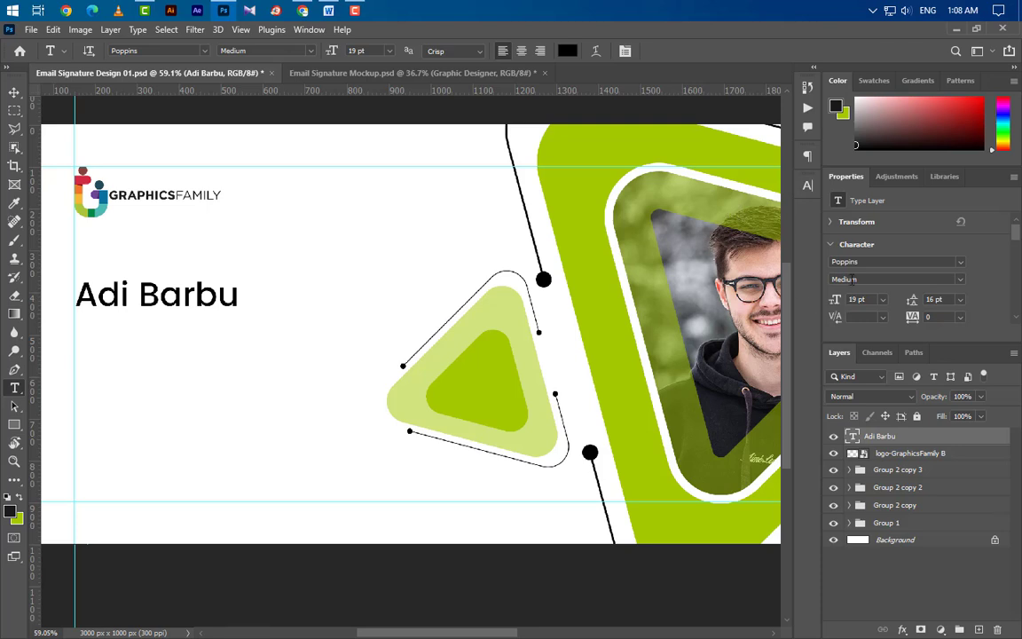
Step: Set the name to 32.25 pt, All Caps and Poppins Bold
click(809, 187)
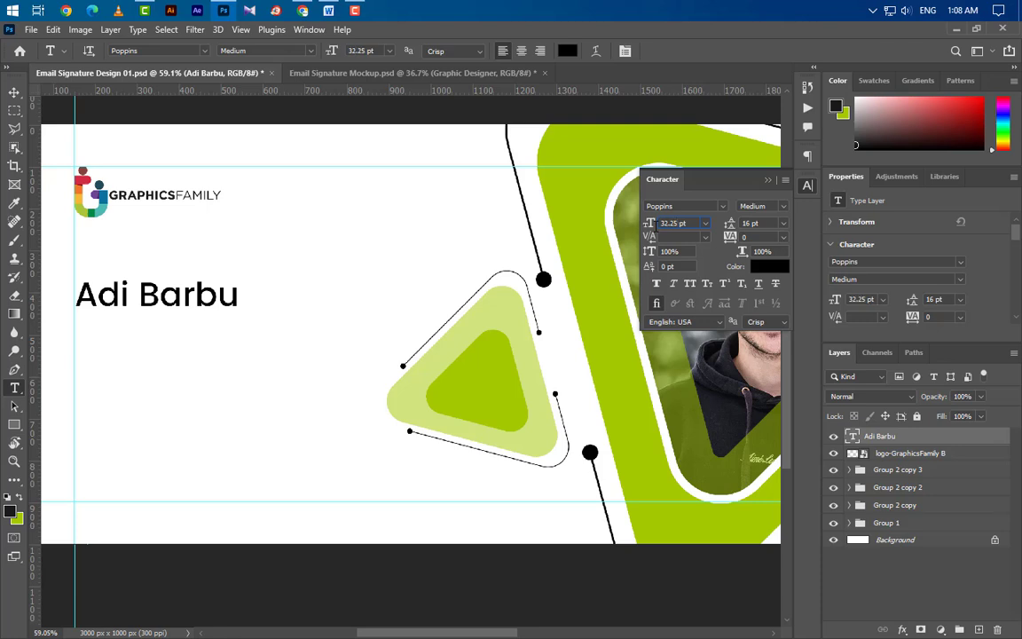
drag(657, 226, 658, 226)
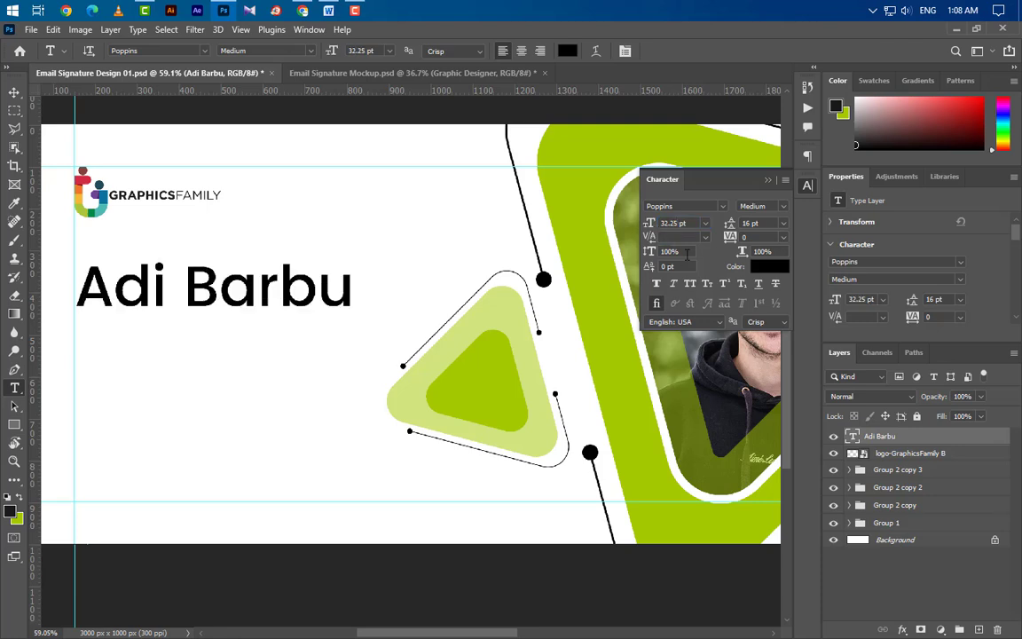
key(ctrl+shift+k)
click(784, 206)
click(766, 267)
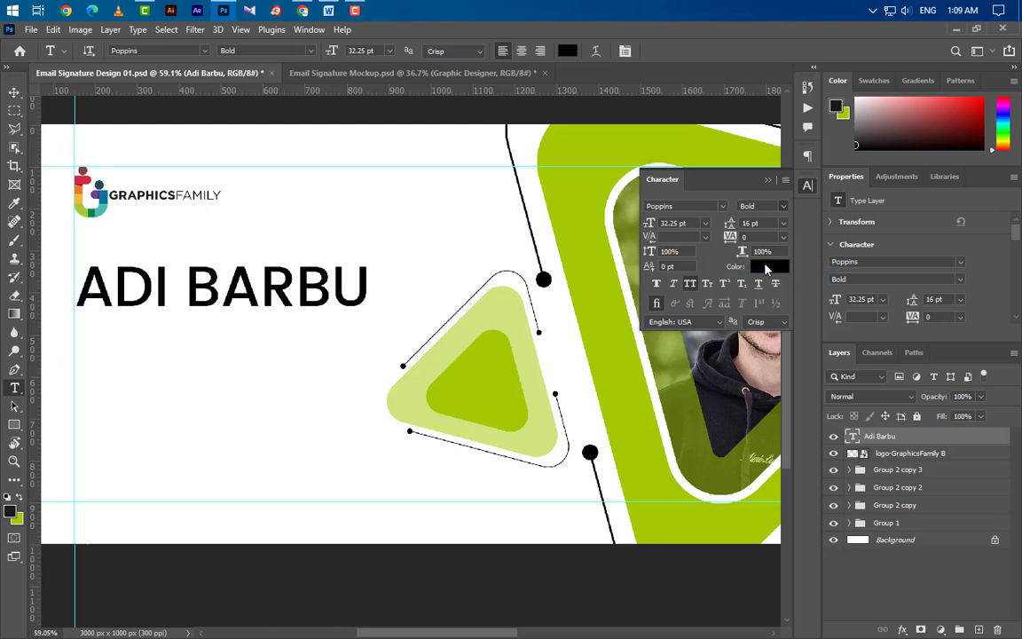
Step: Colour the first name lime green a4ca00
click(175, 316)
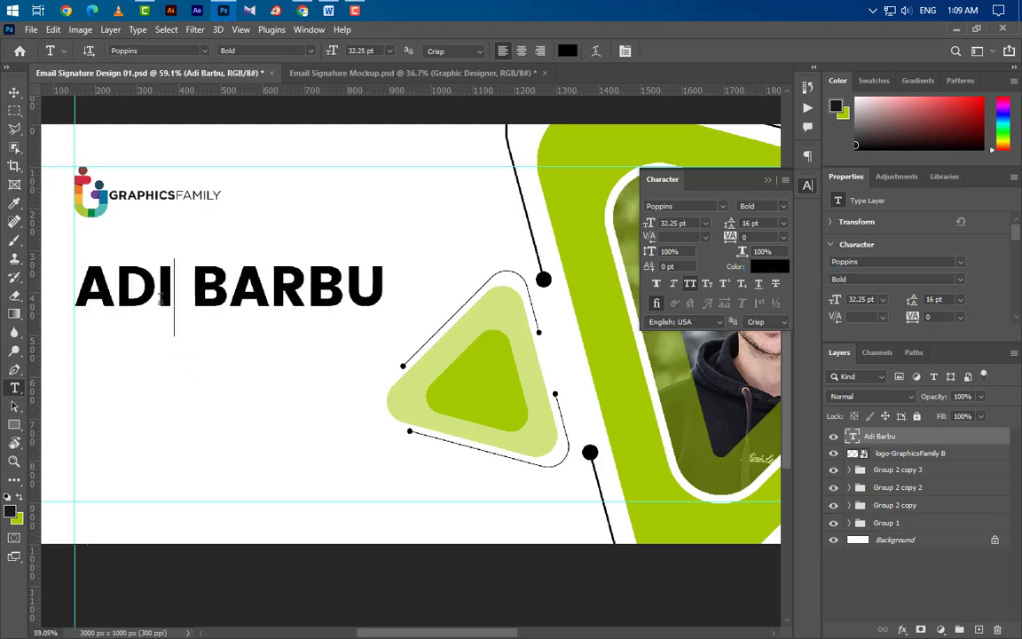
drag(176, 316, 52, 292)
click(765, 267)
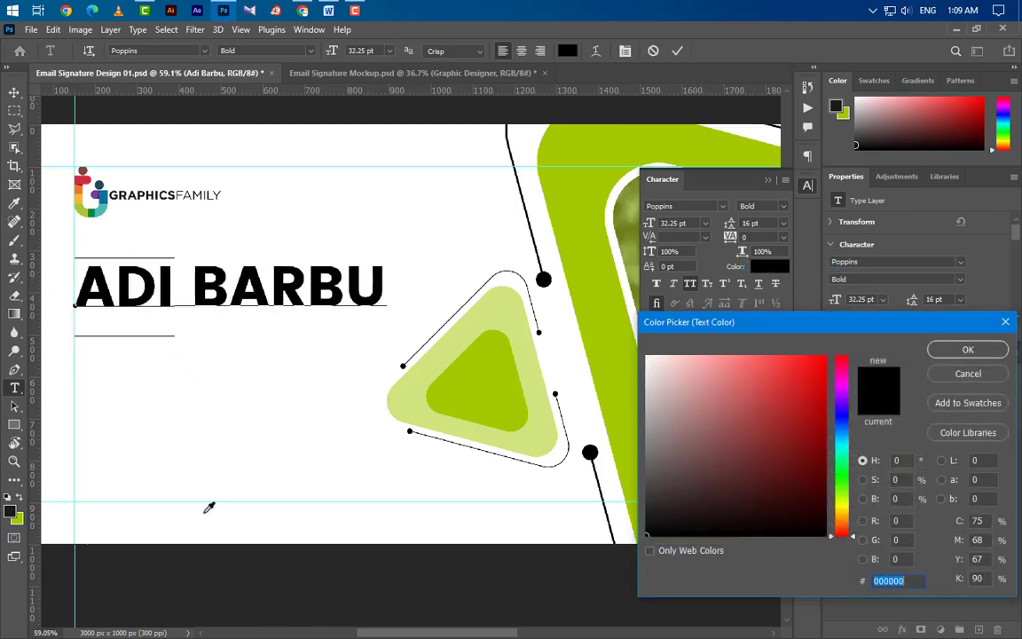
click(18, 516)
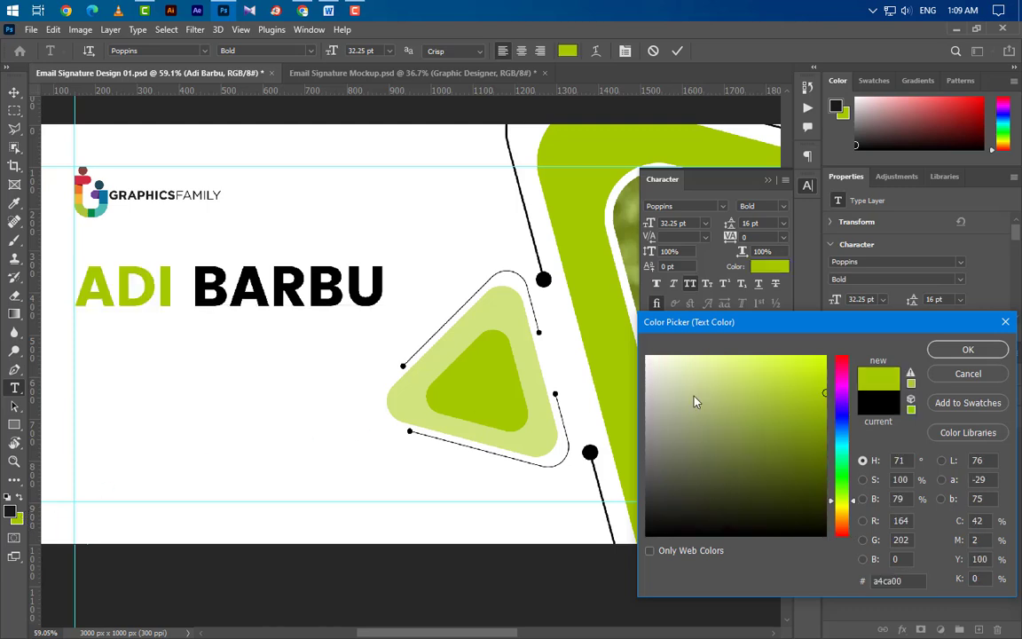
click(948, 352)
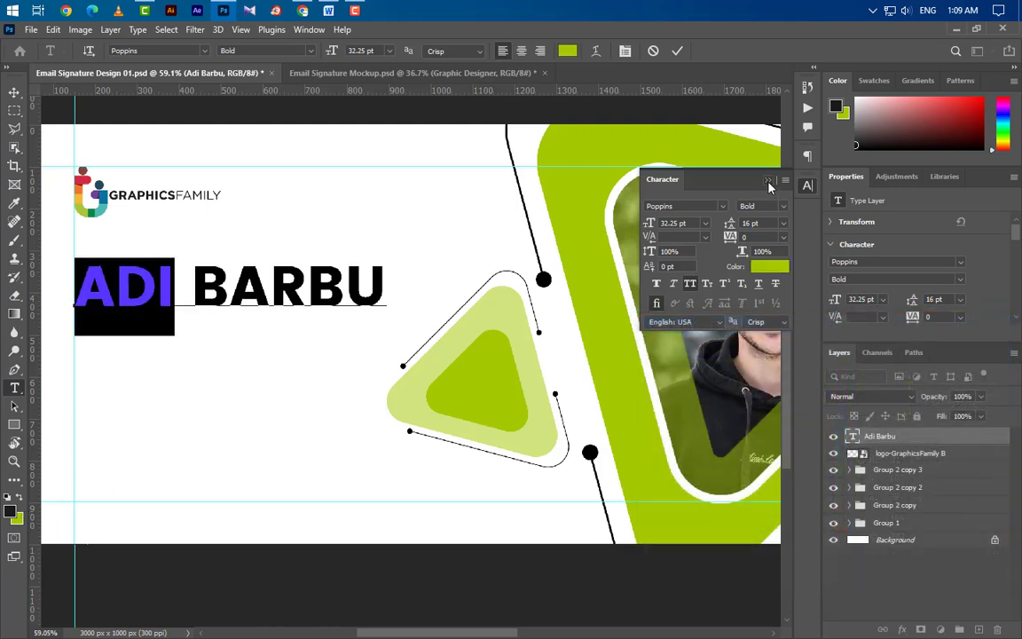
click(676, 52)
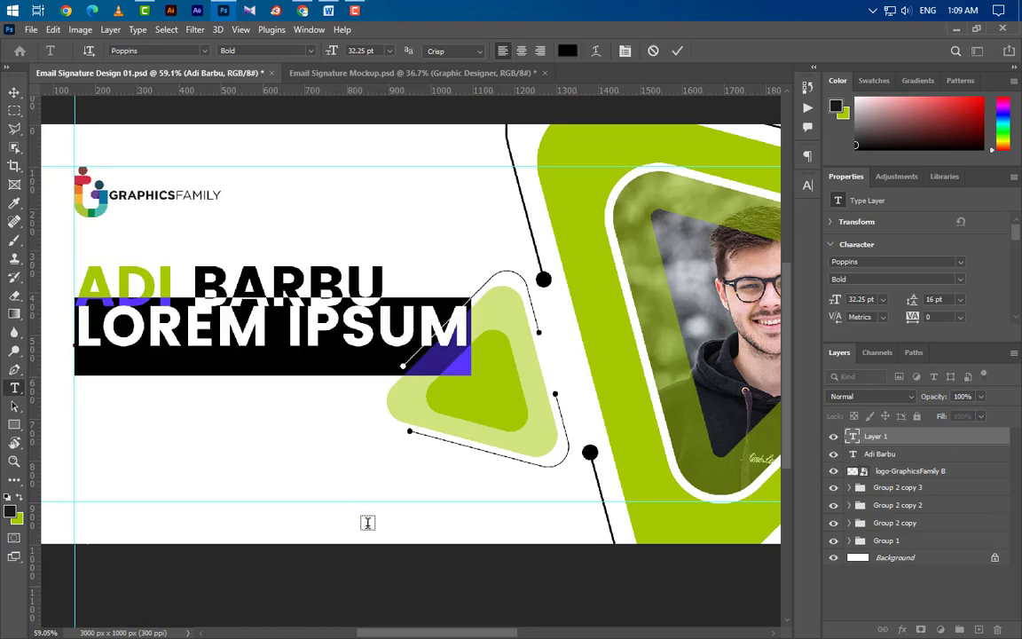
Step: Type 'GRAPHIC DESIGNER' and make it non-caps Poppins Medium at 12.5 pt
text(GRAP)
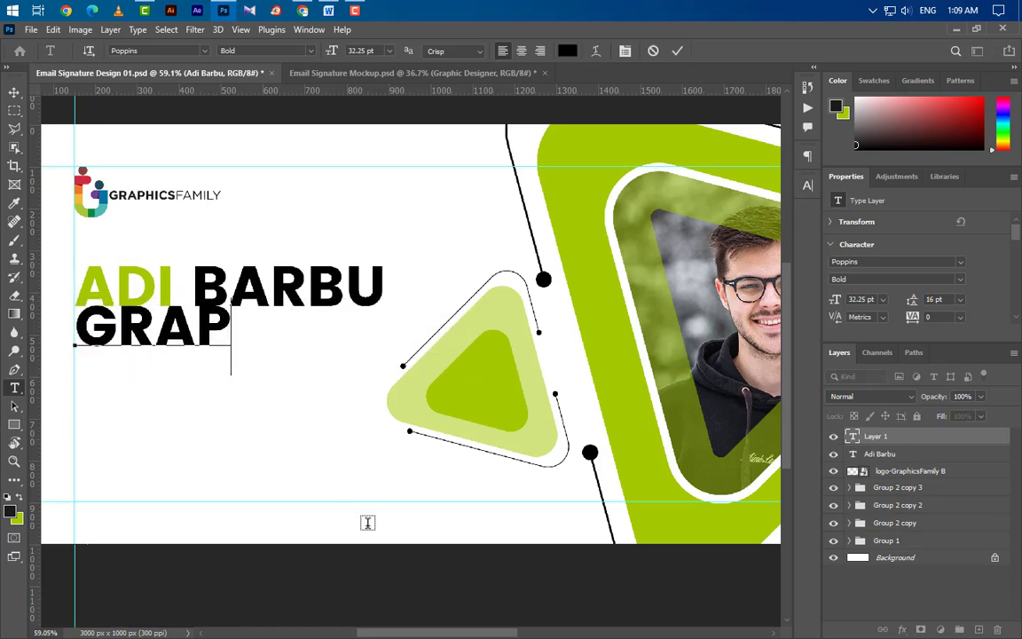
text(HIC D)
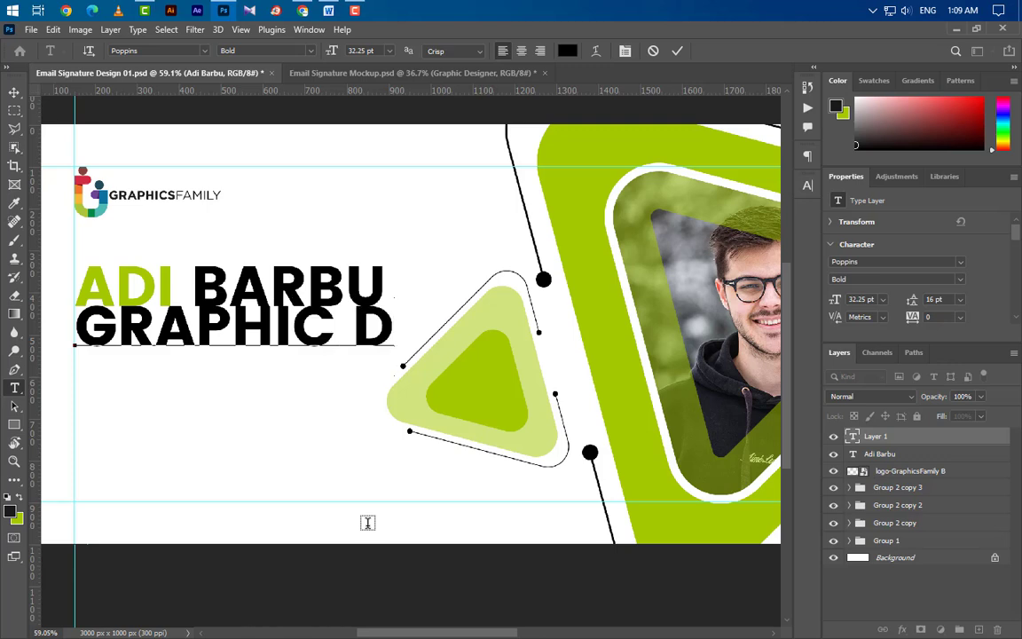
text(ESIGNER)
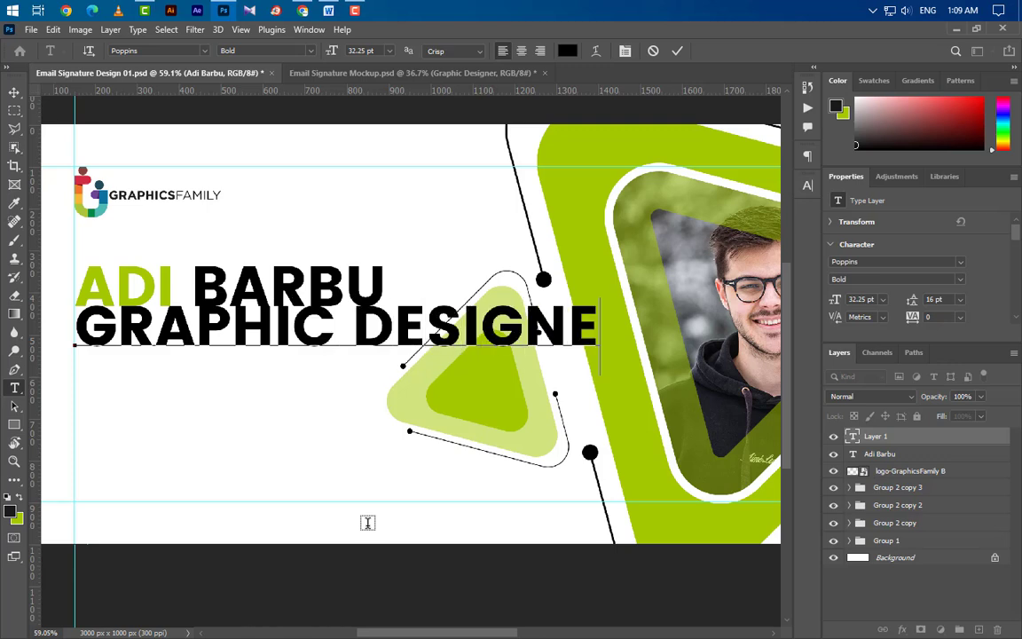
click(677, 50)
click(809, 186)
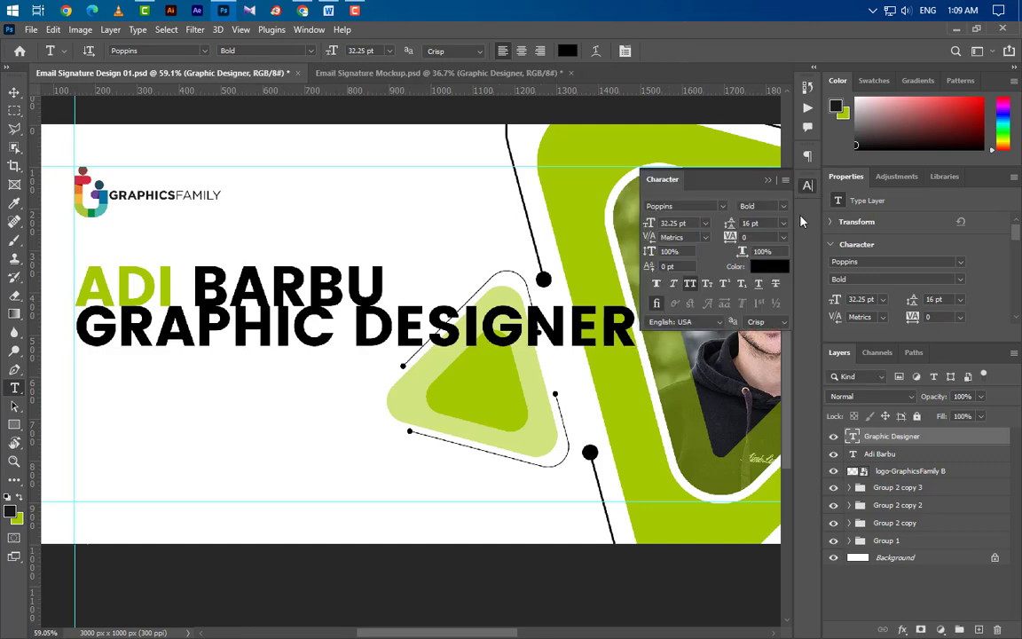
click(699, 283)
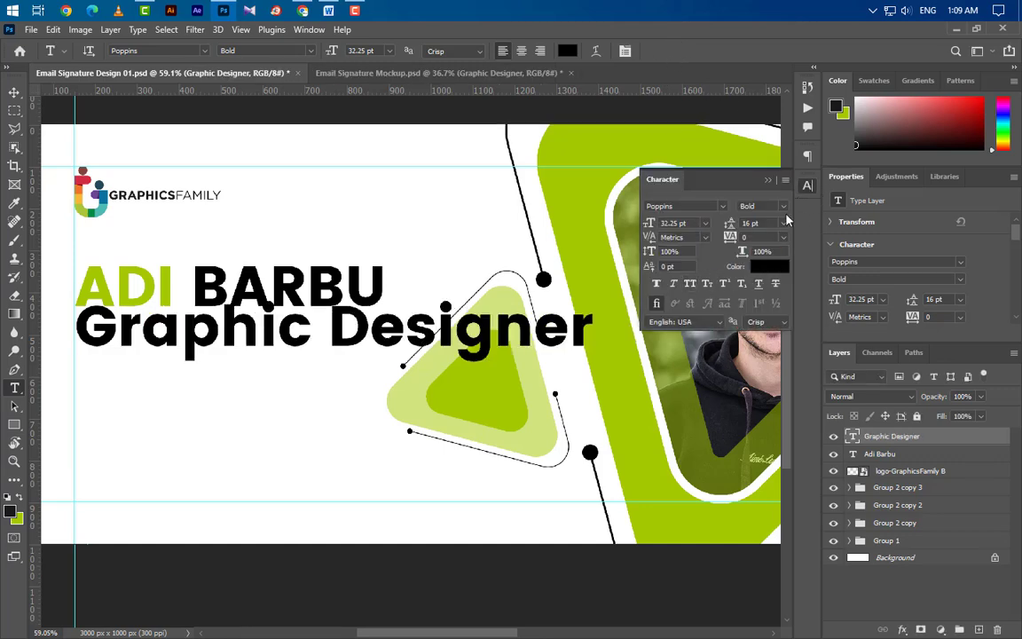
click(759, 206)
click(772, 244)
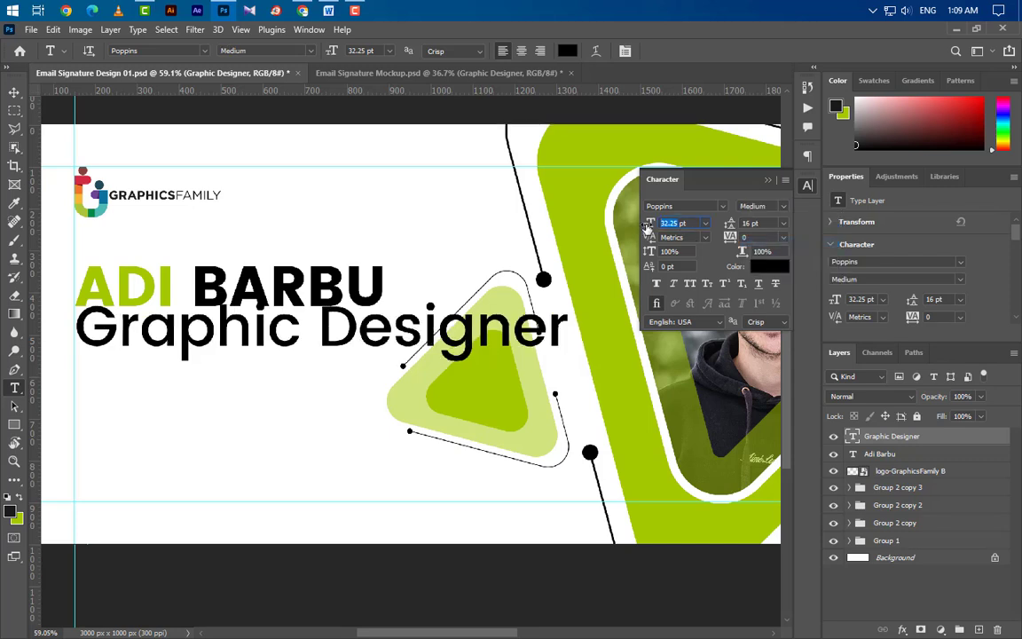
click(652, 226)
text(12.5)
key(Return)
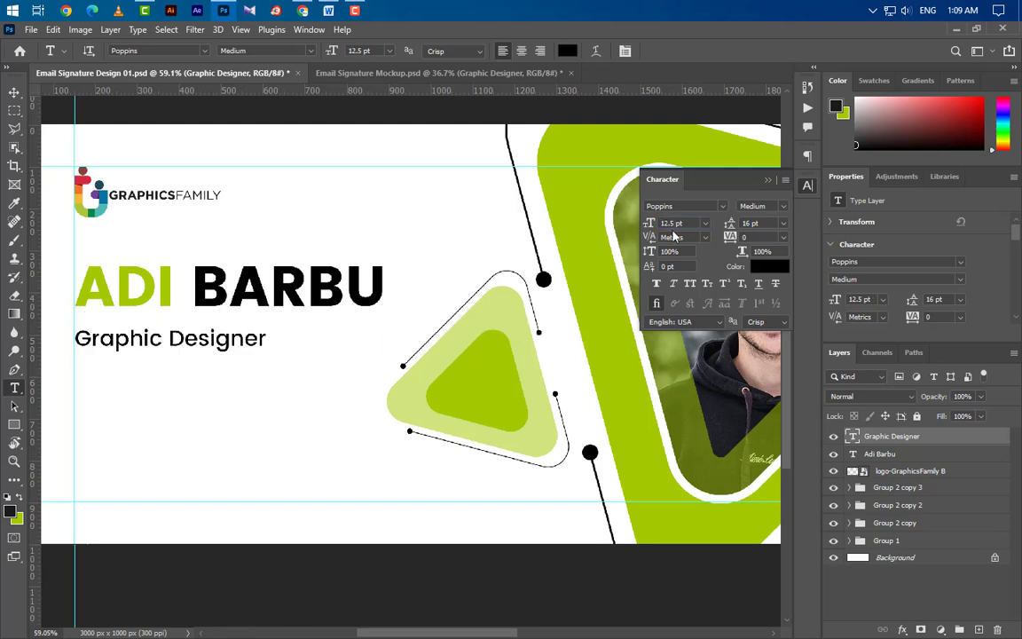
click(768, 181)
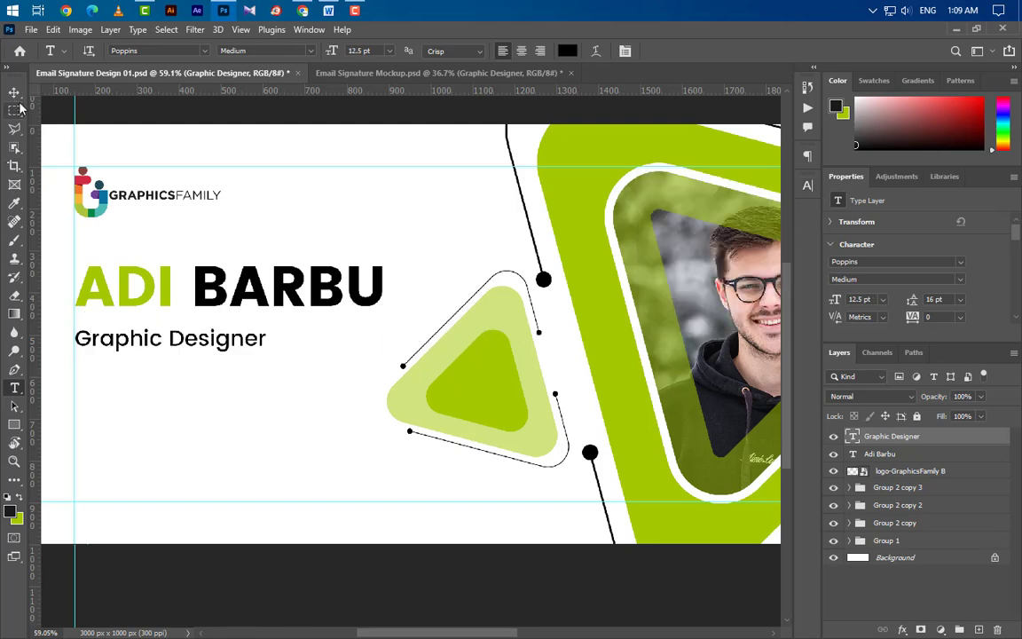
Step: Nudge the Graphic Designer text up and draw a thin bar to its right
key(v)
key(shift+Up)
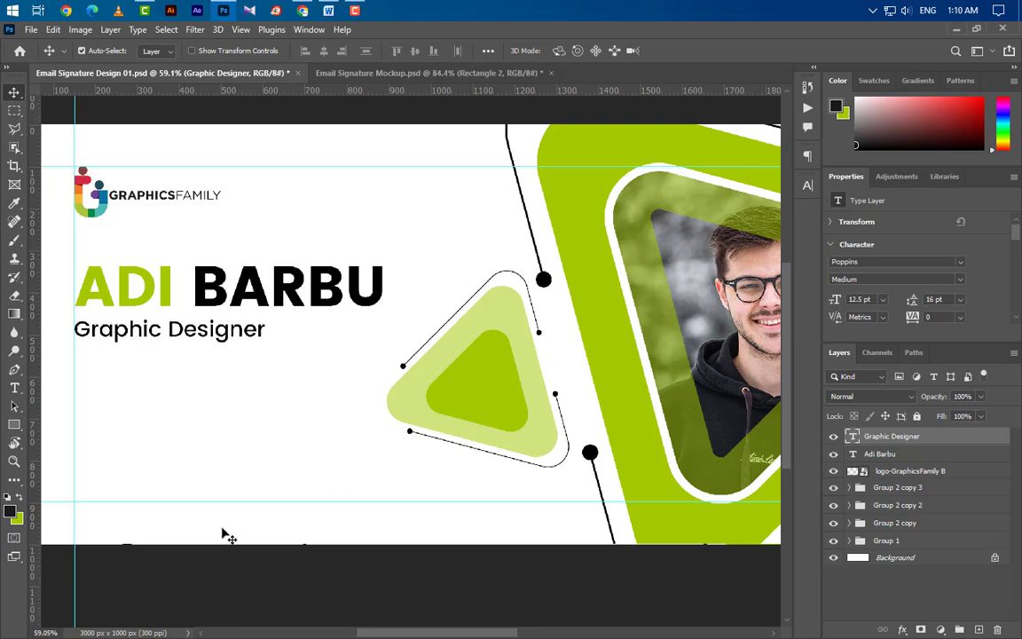
click(14, 425)
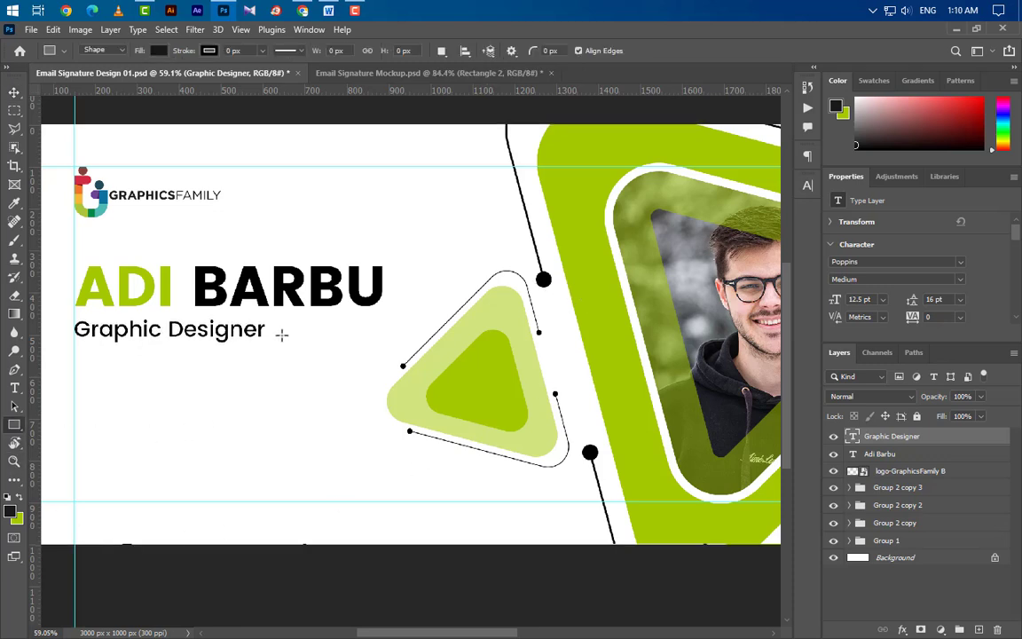
drag(282, 336, 369, 338)
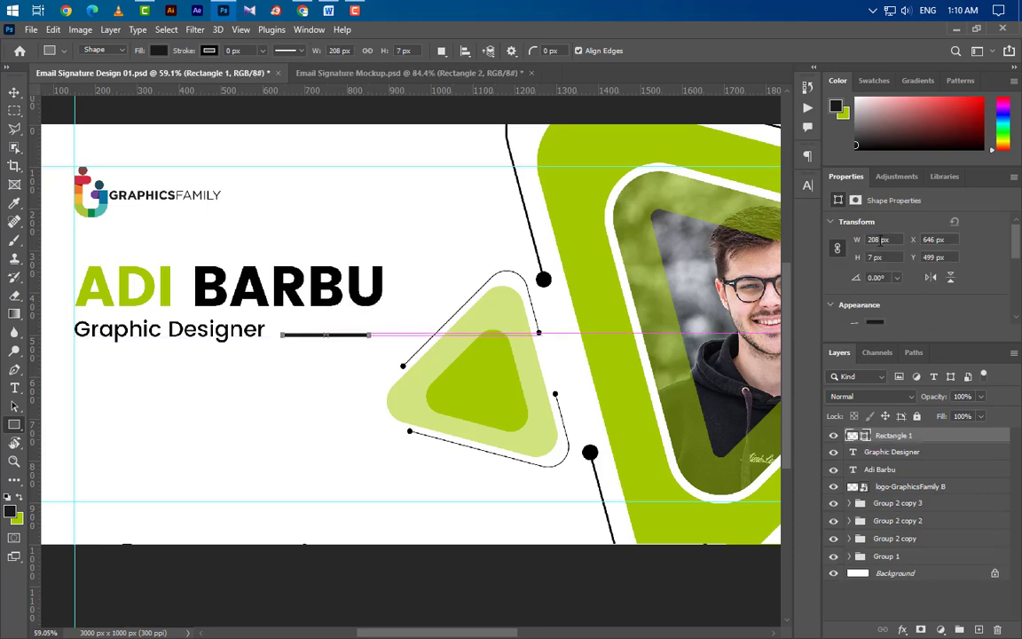
Step: Size the bar to 185 × 5 px and fill it with the first name's lime green
click(838, 250)
text(185)
click(875, 258)
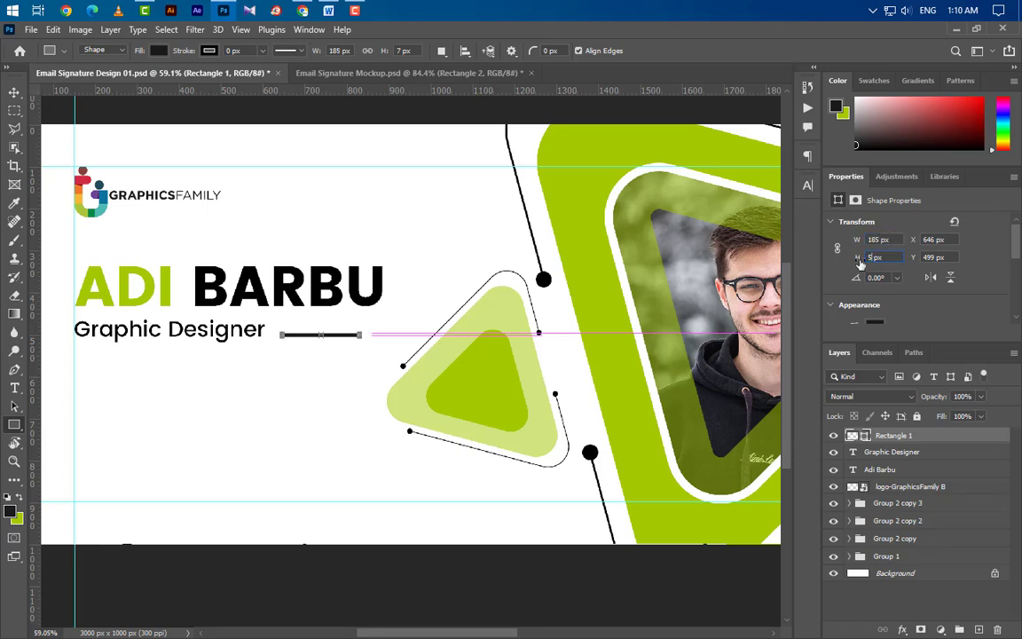
text(5)
key(Return)
double_click(864, 435)
click(150, 282)
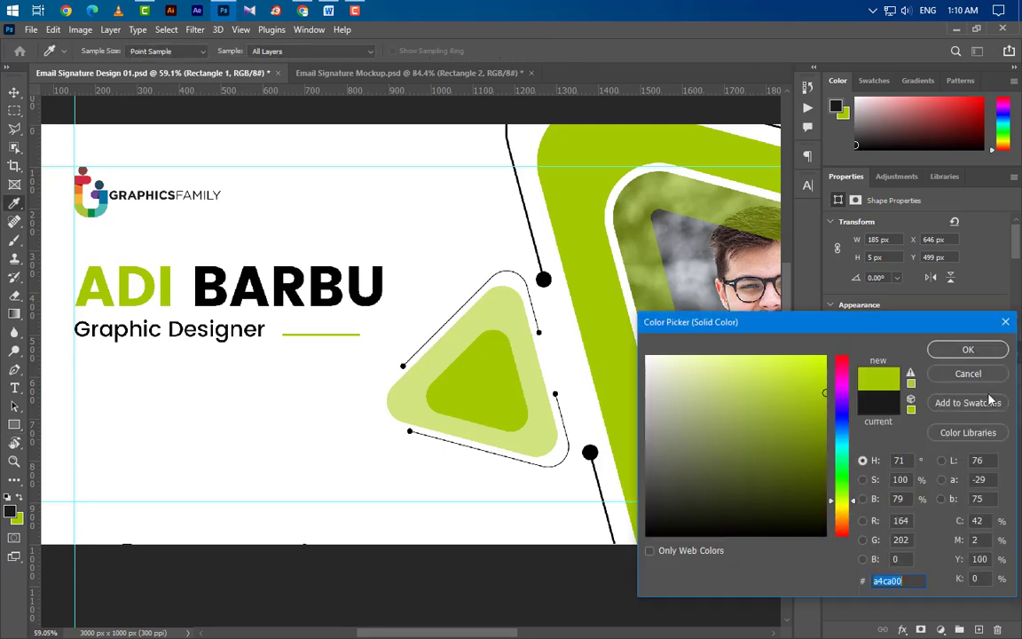
click(967, 349)
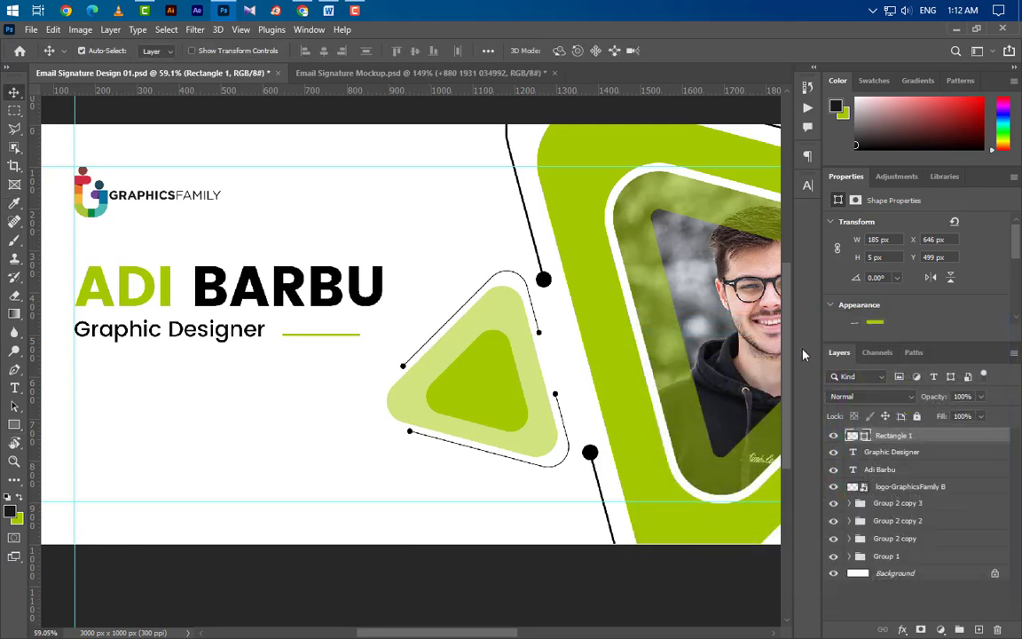
Step: Draw a 68 × 68 px circle with the Ellipse tool below the title block
scroll(78, 408, up, 5)
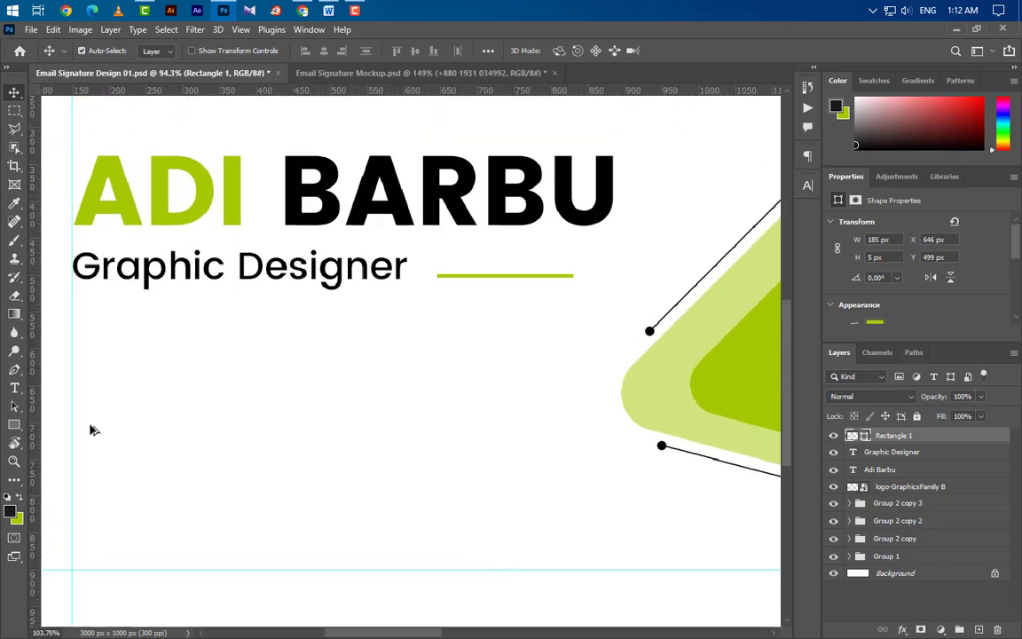
drag(15, 424, 67, 435)
scroll(947, 506, up, 2)
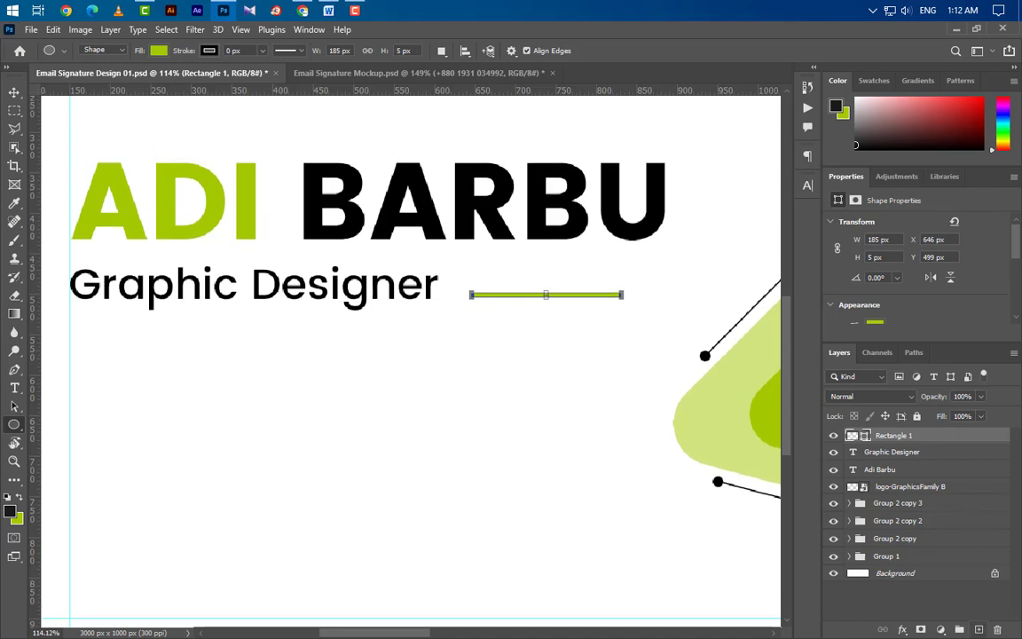
click(979, 629)
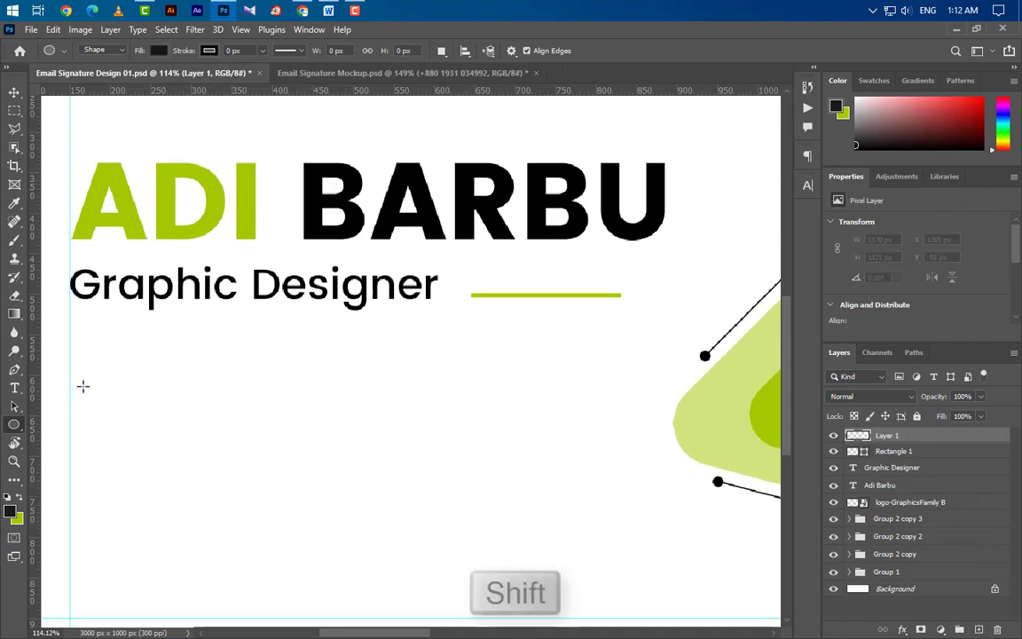
drag(83, 386, 148, 454)
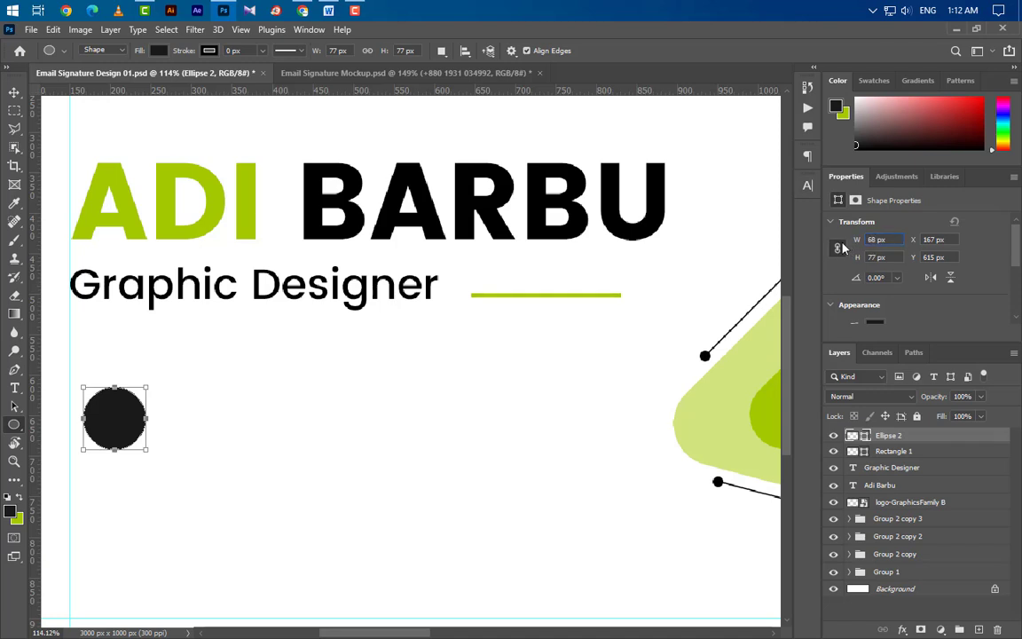
key(Return)
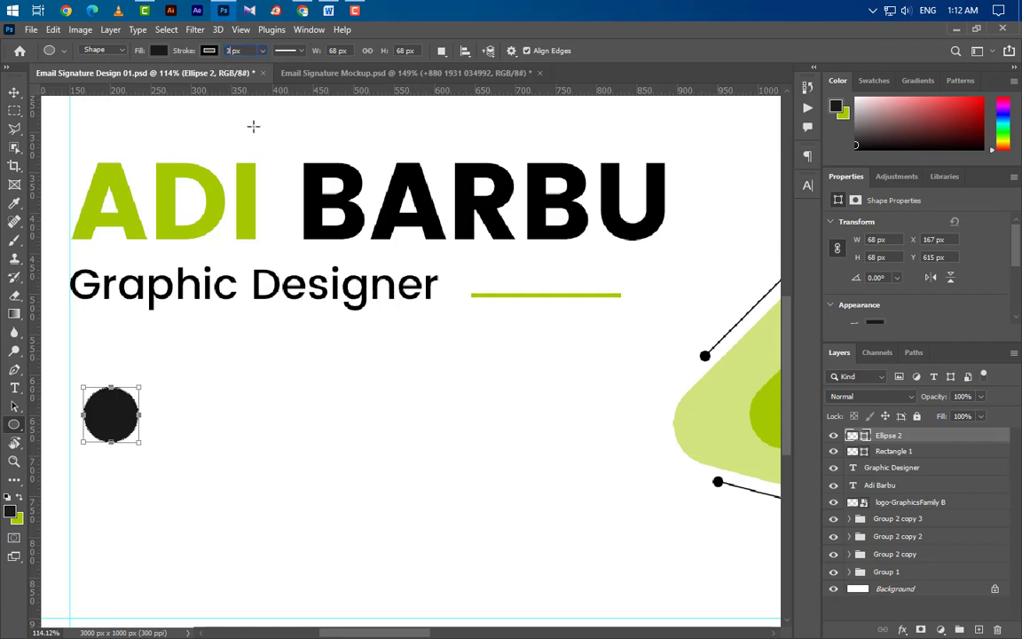
Step: Set the circle's fill to No Color, leaving only its 3 px black outline
click(158, 51)
click(76, 78)
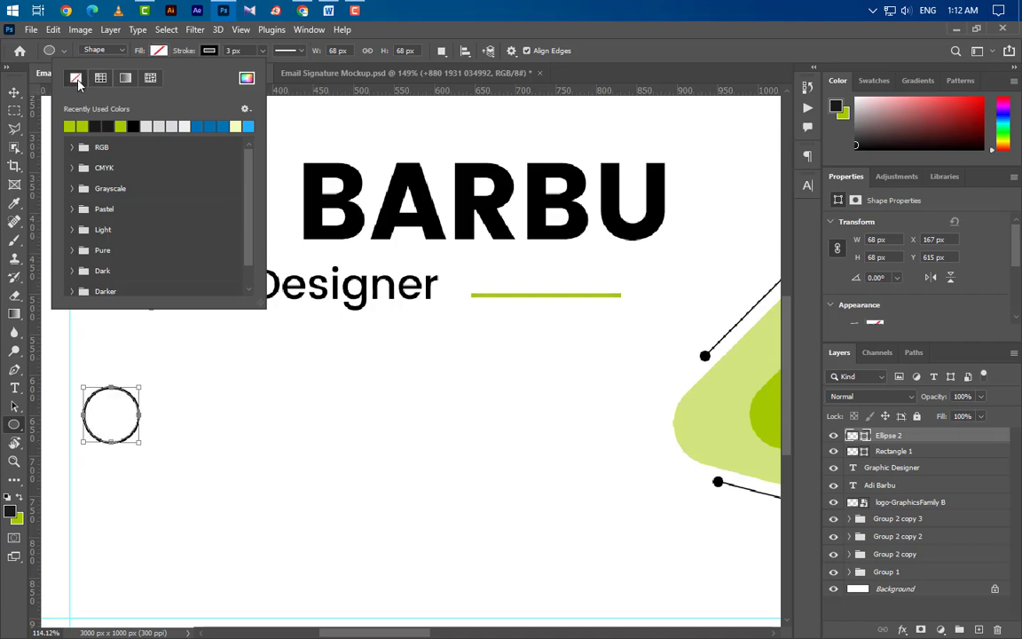
click(14, 92)
click(14, 92)
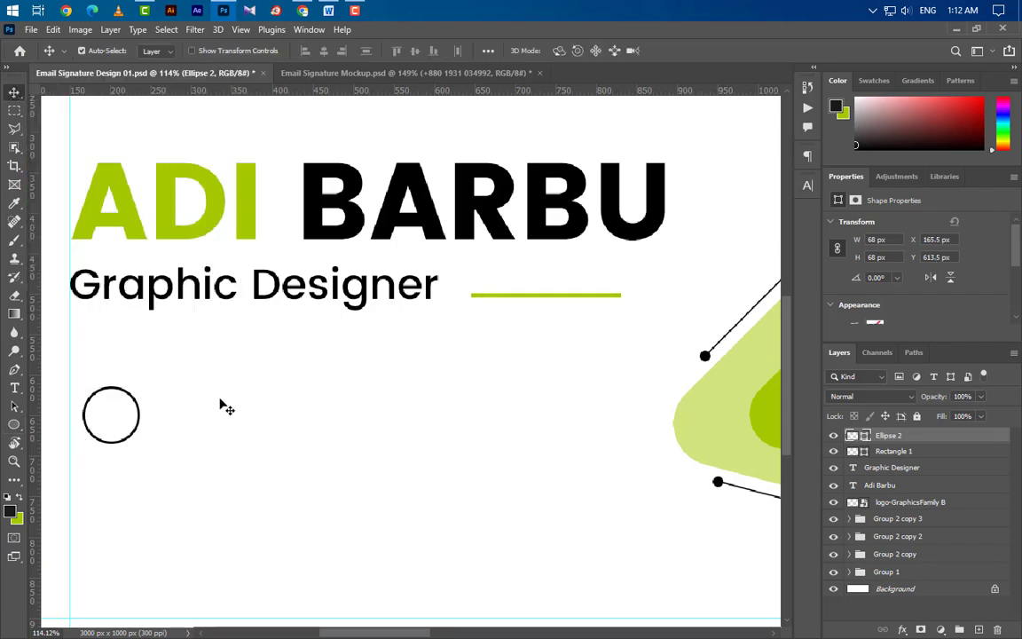
scroll(103, 502, up, 5)
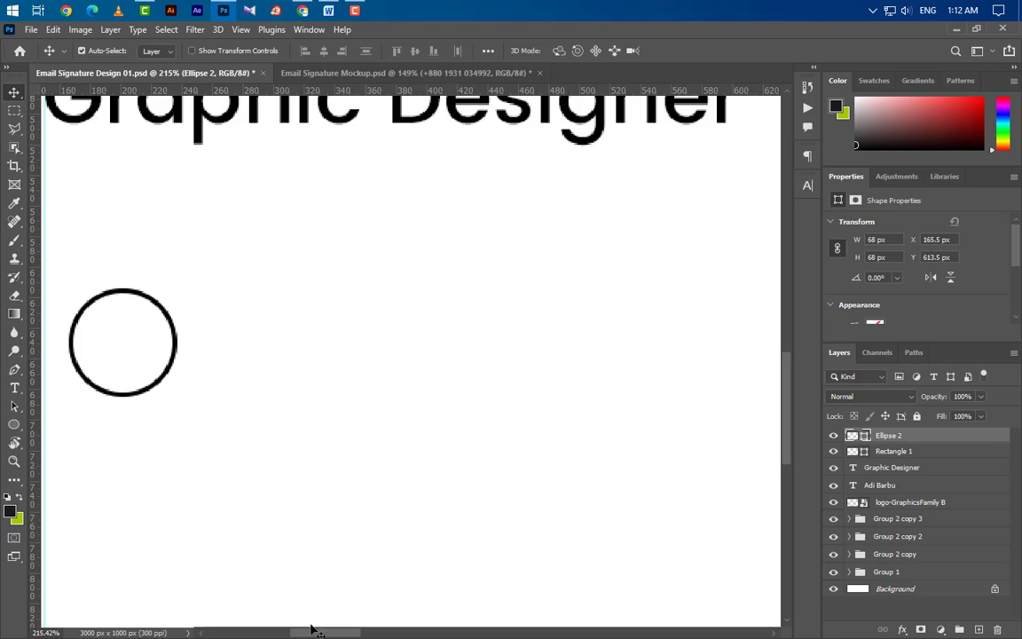
drag(304, 632, 281, 634)
scroll(434, 470, down, 2)
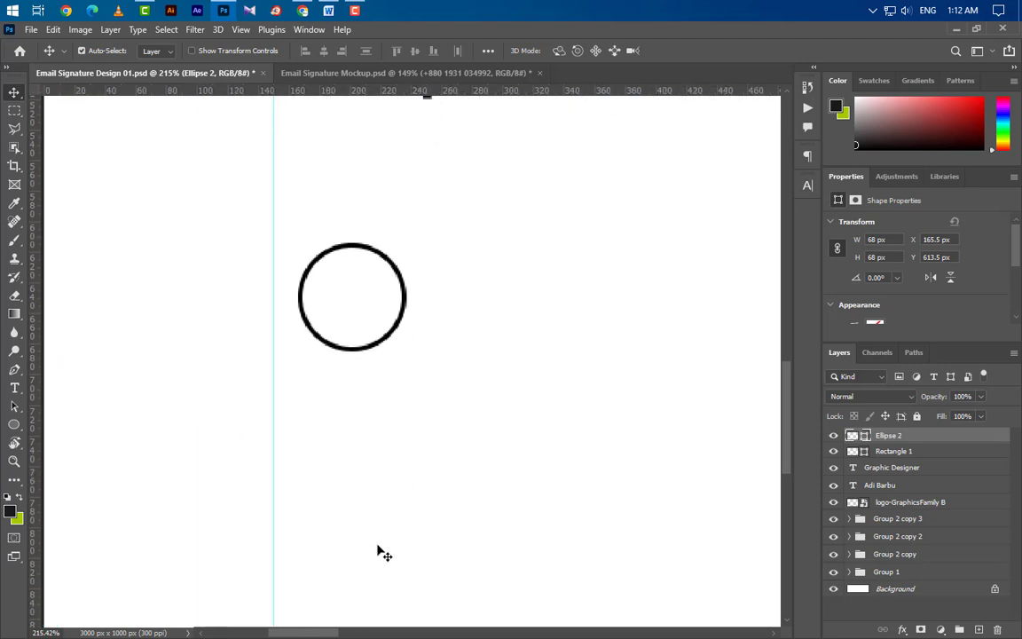
click(14, 424)
Step: Draw a thin vertical bar below the circle, sized 3 px wide by 28 px tall
click(55, 424)
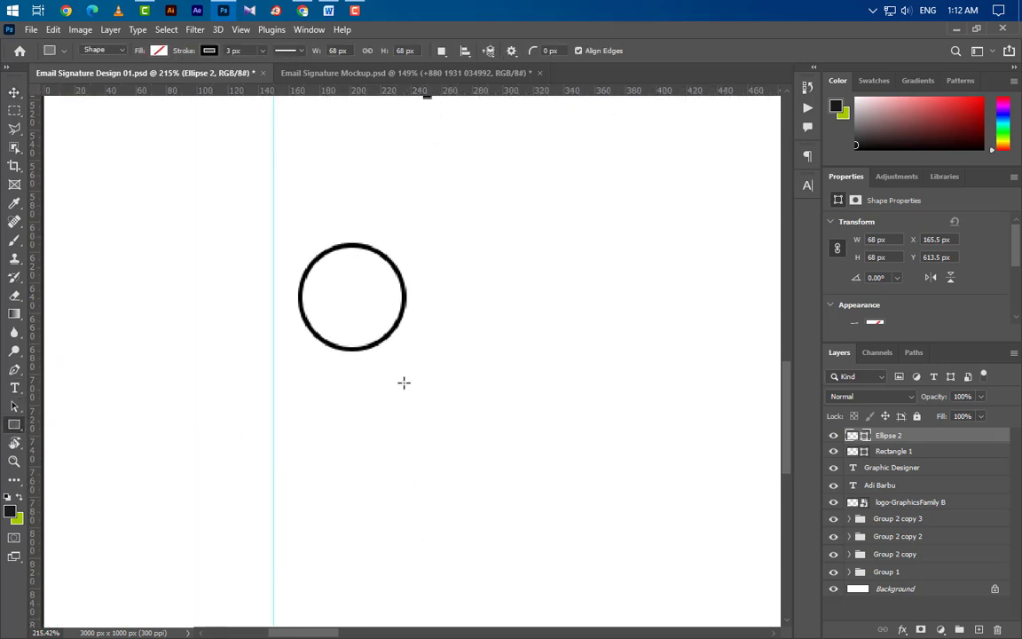
mouse_move(341, 368)
mouse_down()
mouse_move(355, 429)
mouse_move(348, 457)
mouse_up()
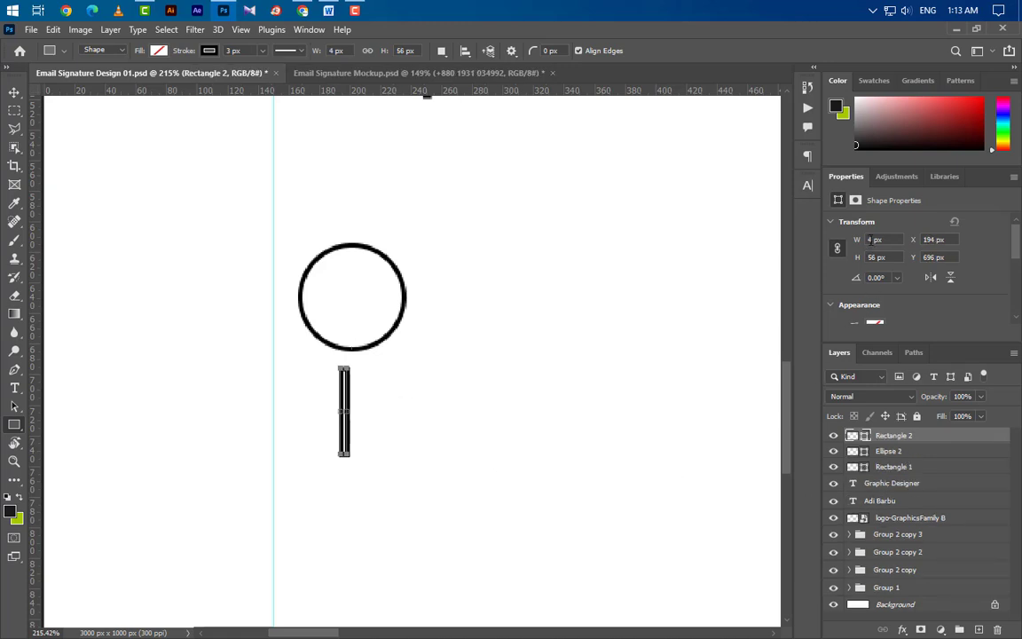
text(3)
key(Tab)
text(42)
key(Return)
click(836, 252)
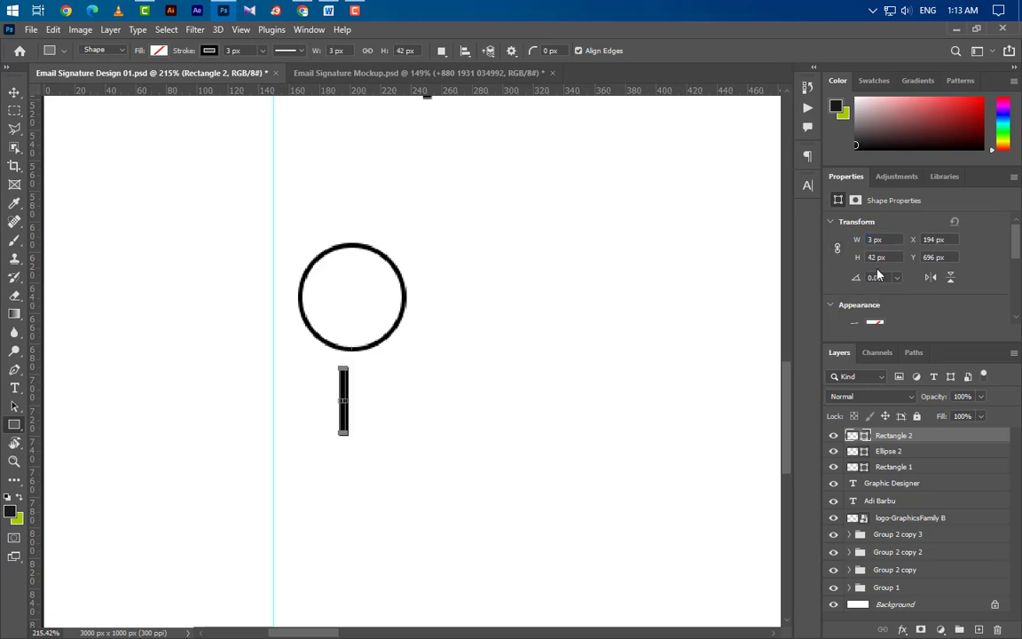
drag(877, 258, 843, 264)
text(28)
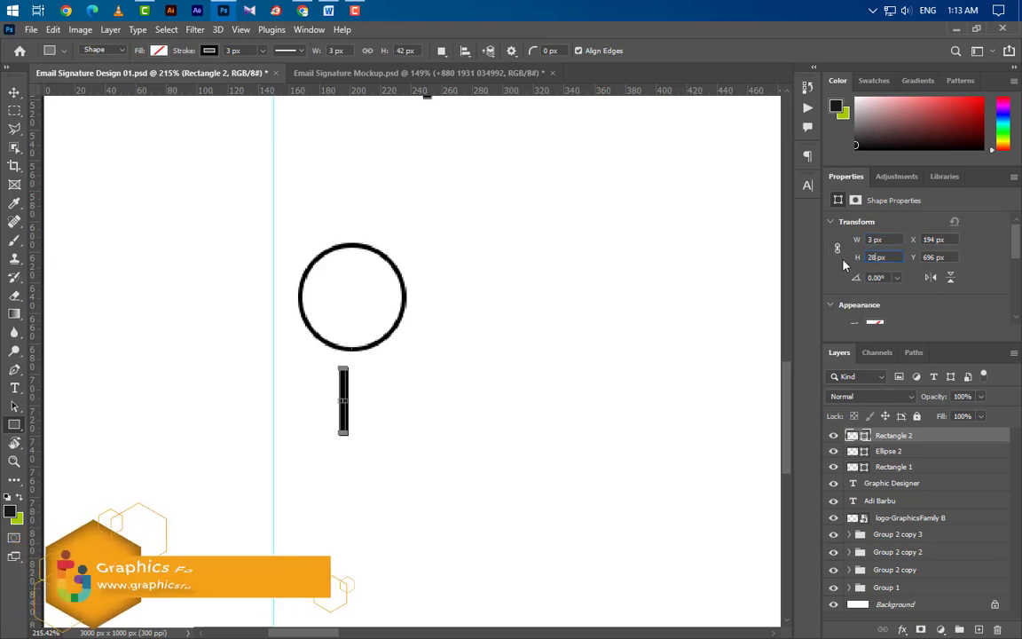
key(Return)
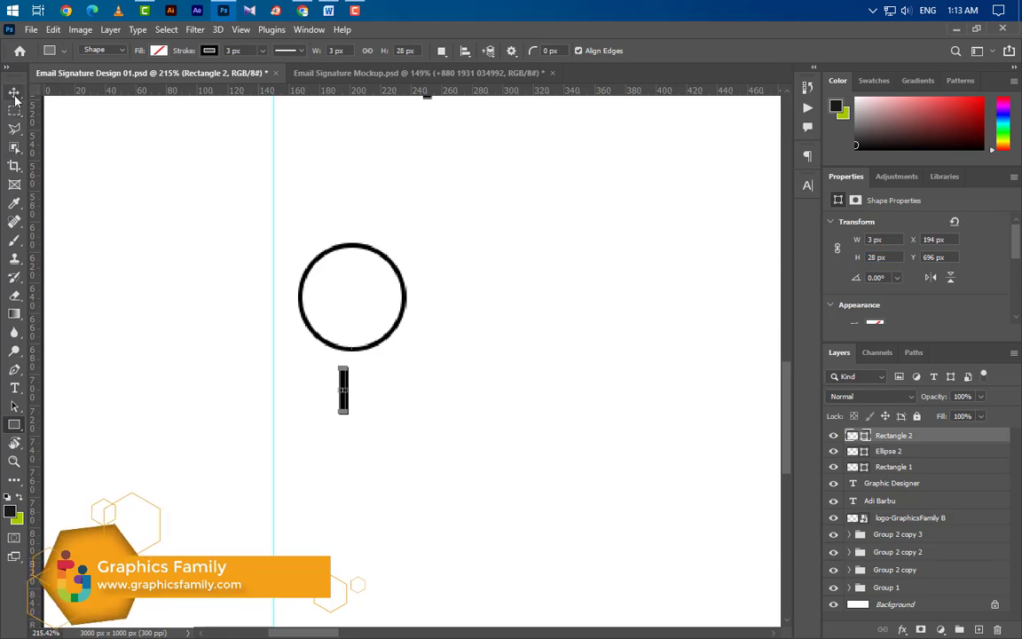
Step: Give the bar a solid black fill with no stroke and attach it to the circle's bottom
click(232, 50)
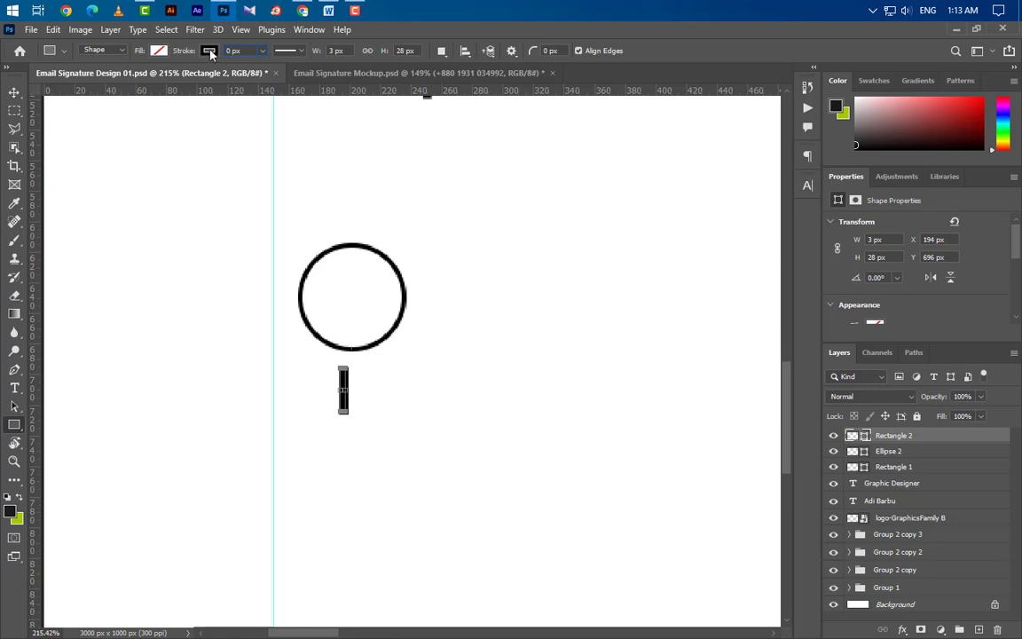
key(Return)
click(158, 51)
click(102, 79)
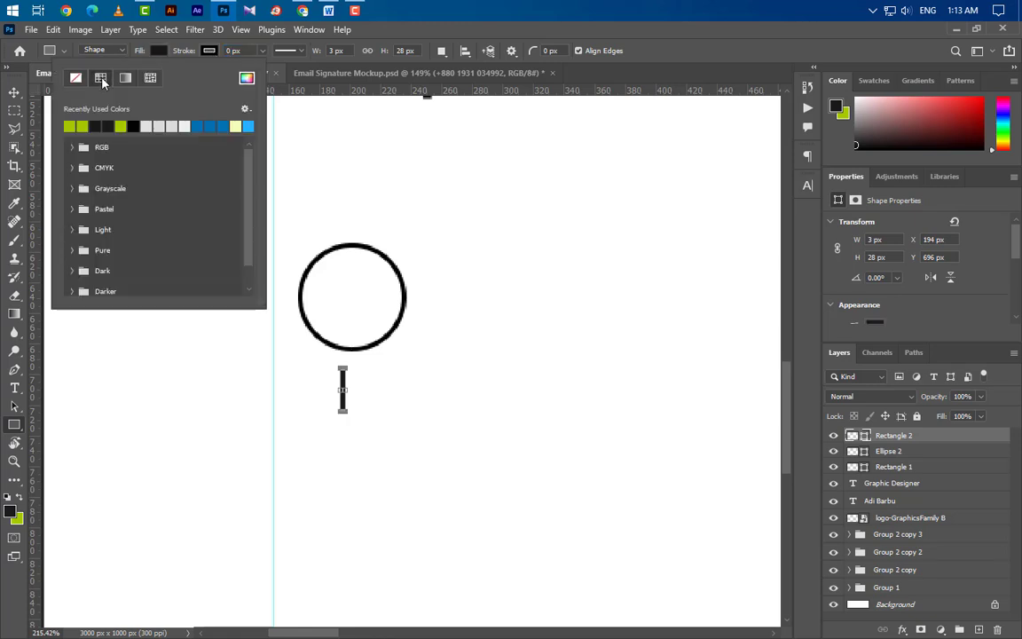
click(14, 92)
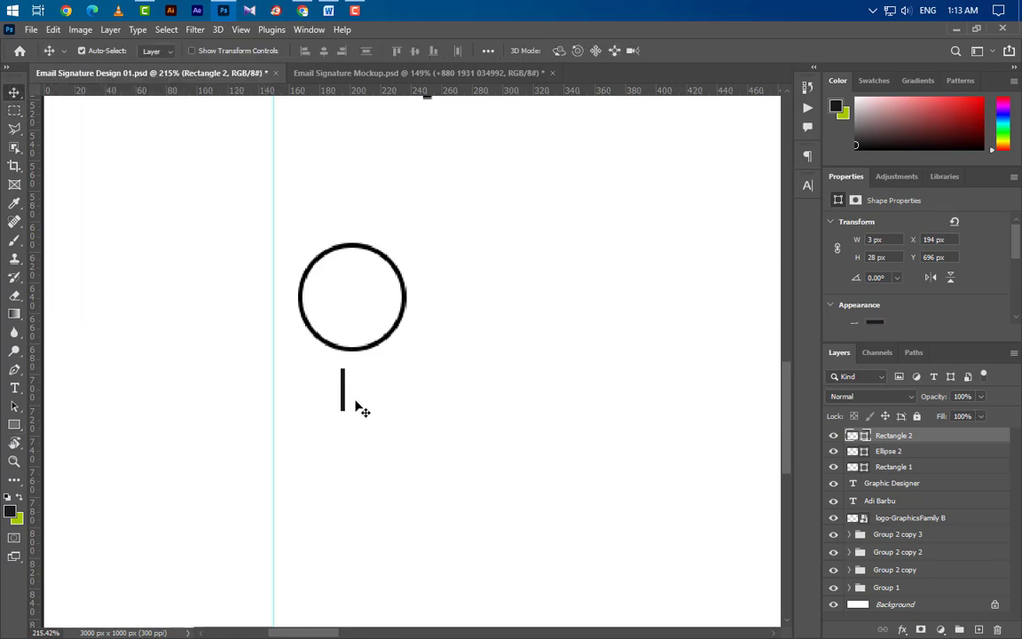
drag(342, 387, 355, 370)
Step: Group the circle with its stem and duplicate the group directly below
scroll(408, 344, down, 2)
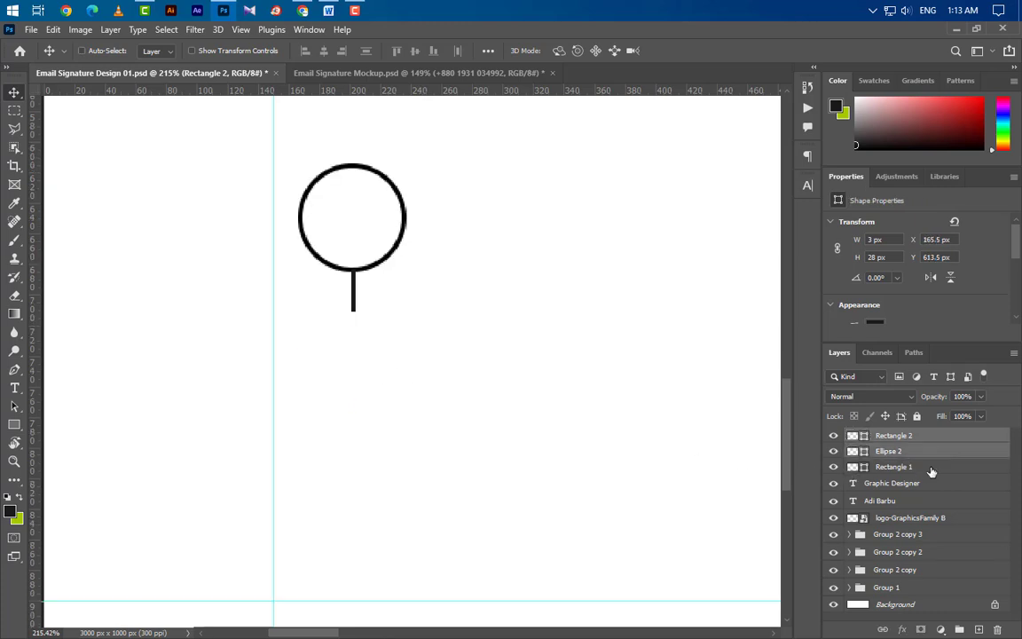
shift+click(892, 451)
click(959, 629)
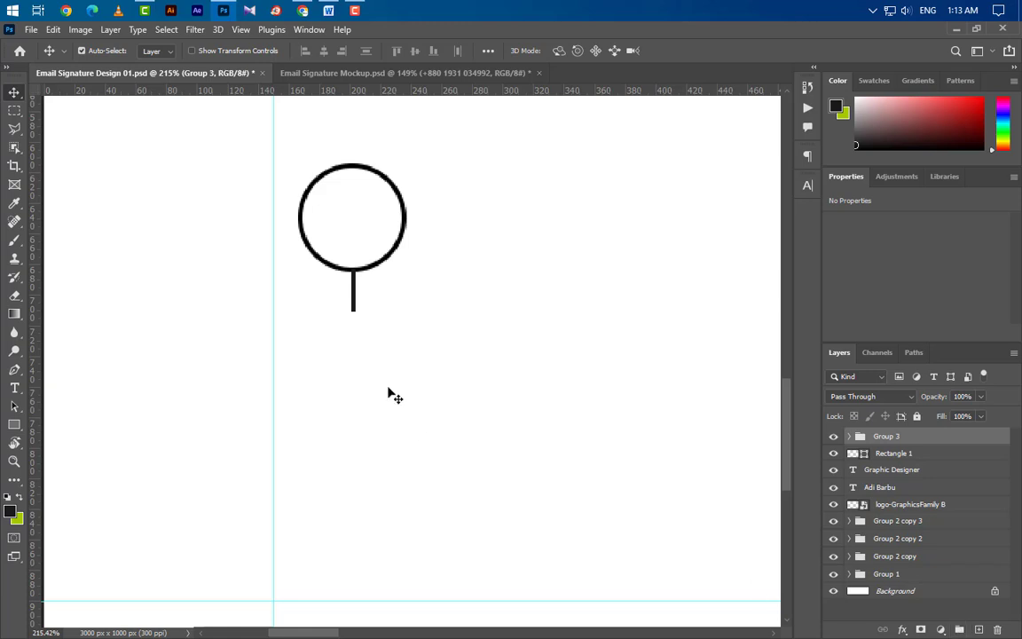
drag(373, 270, 369, 413)
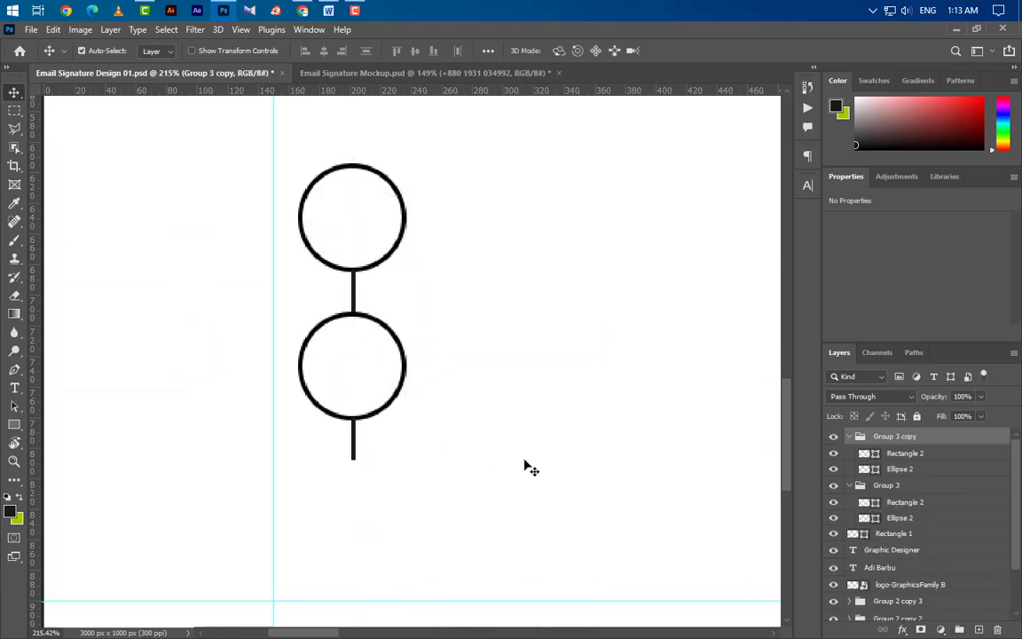
Step: Duplicate the lower circle into a new Group 4 and move it down as a third circle
click(386, 419)
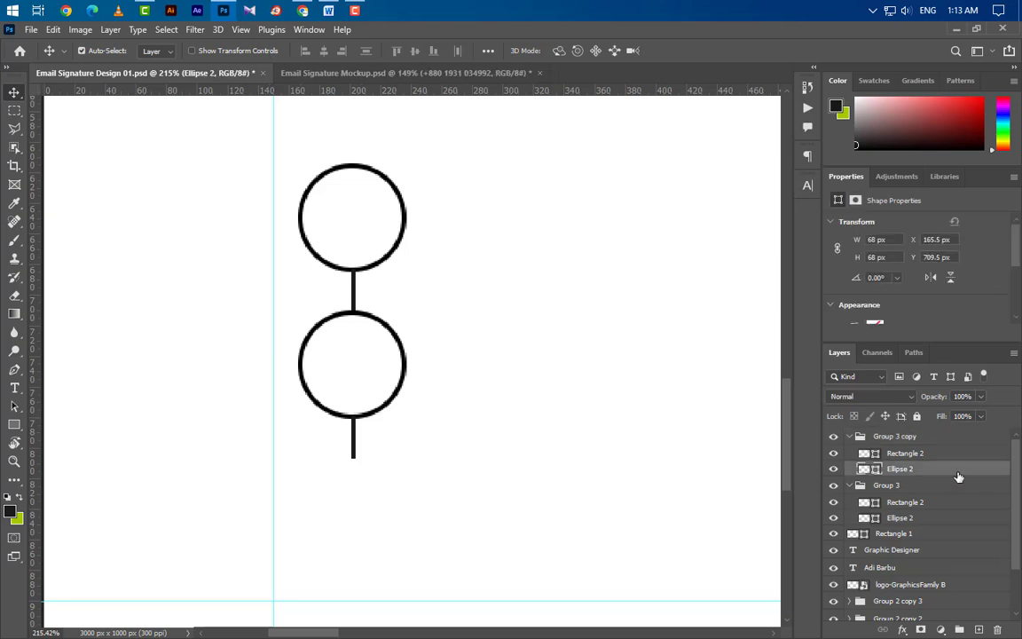
key(ctrl+j)
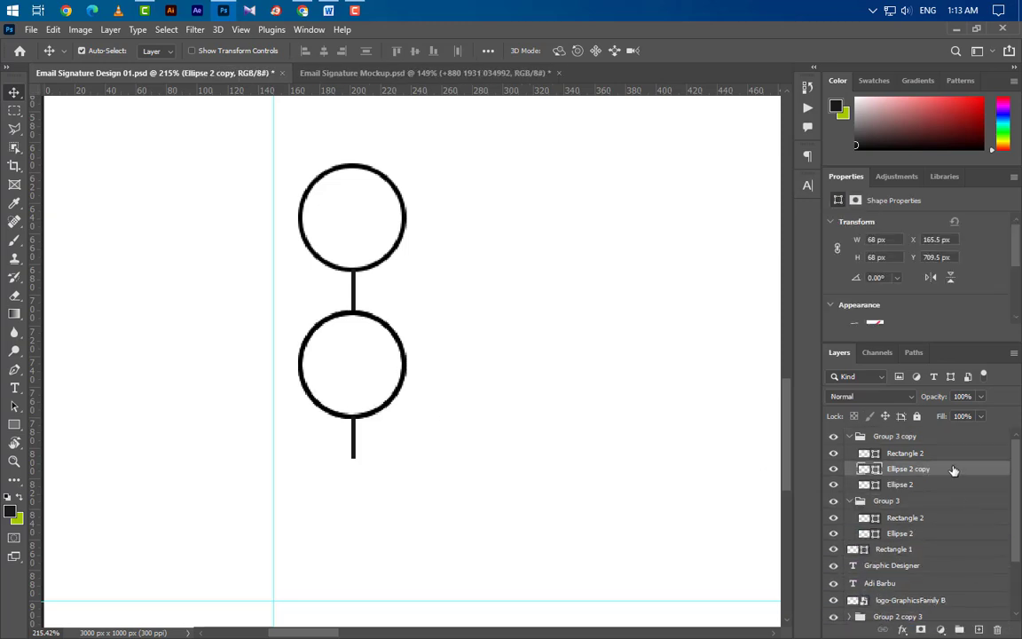
drag(953, 470, 946, 432)
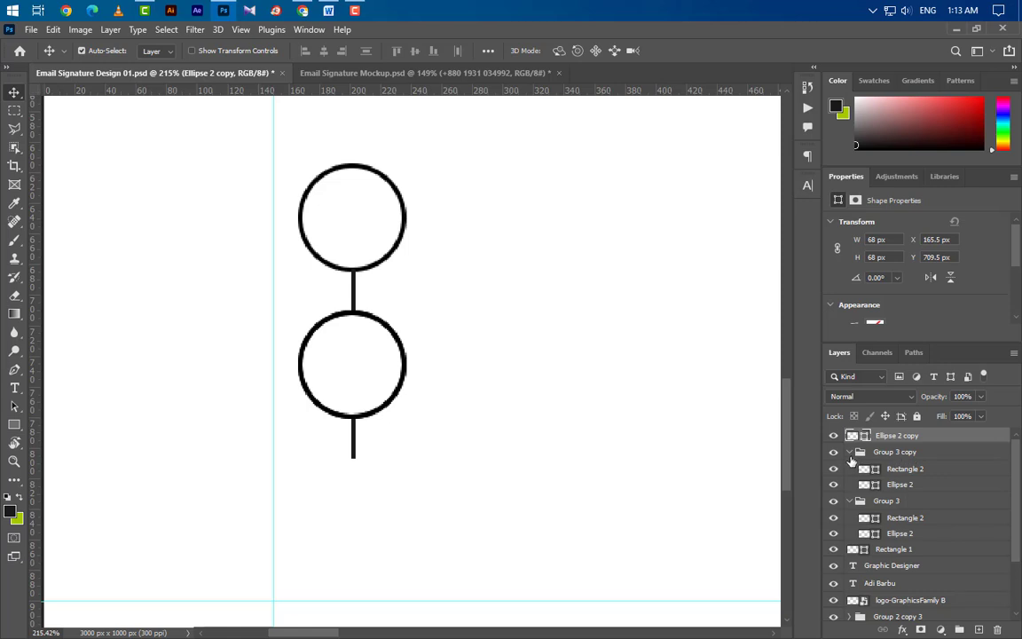
click(849, 452)
click(849, 470)
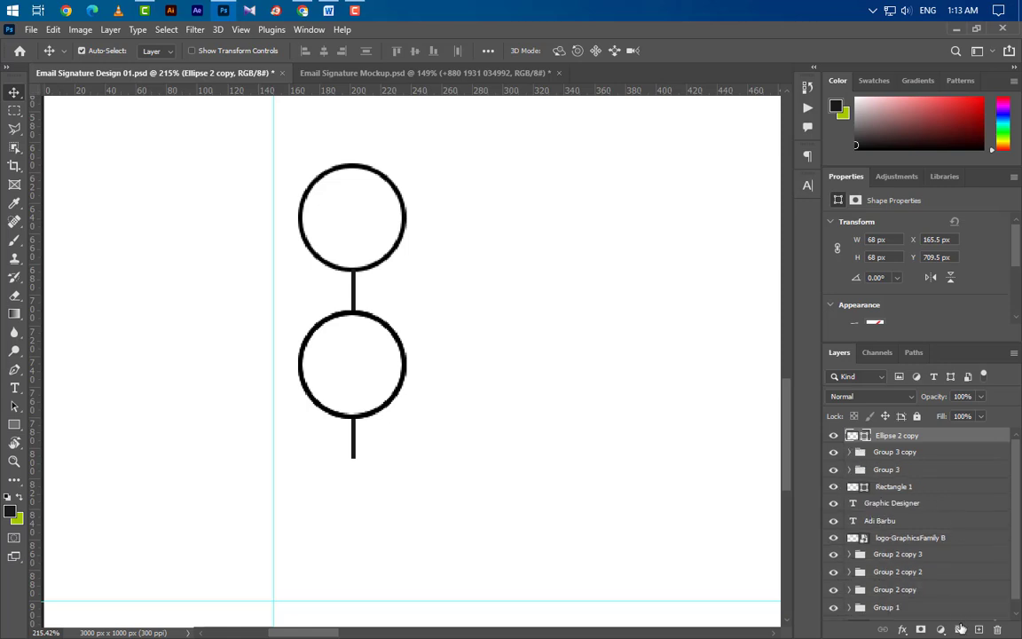
click(960, 629)
drag(932, 454, 930, 437)
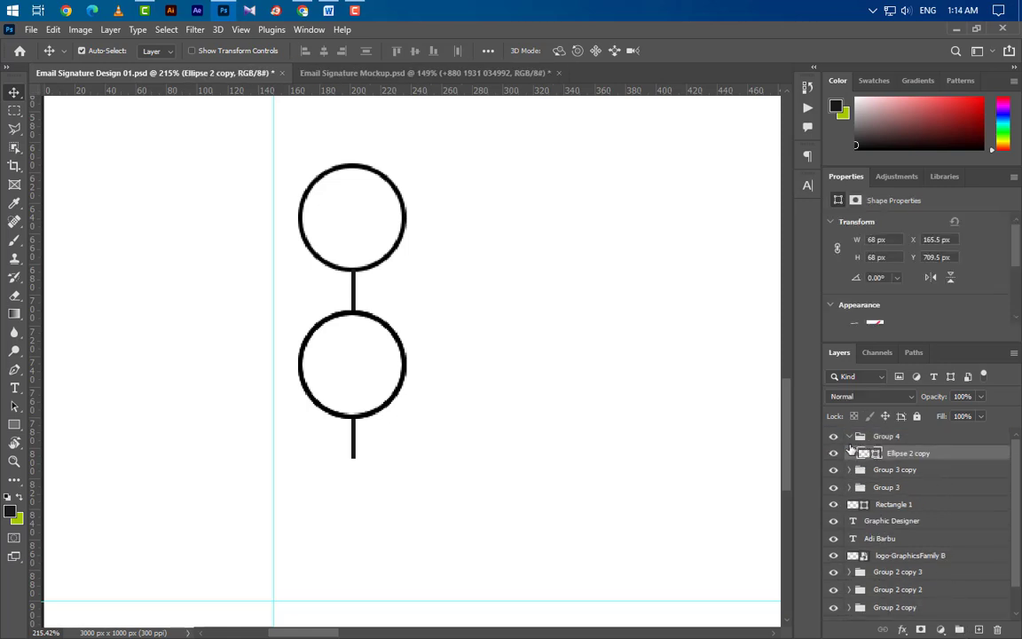
click(849, 436)
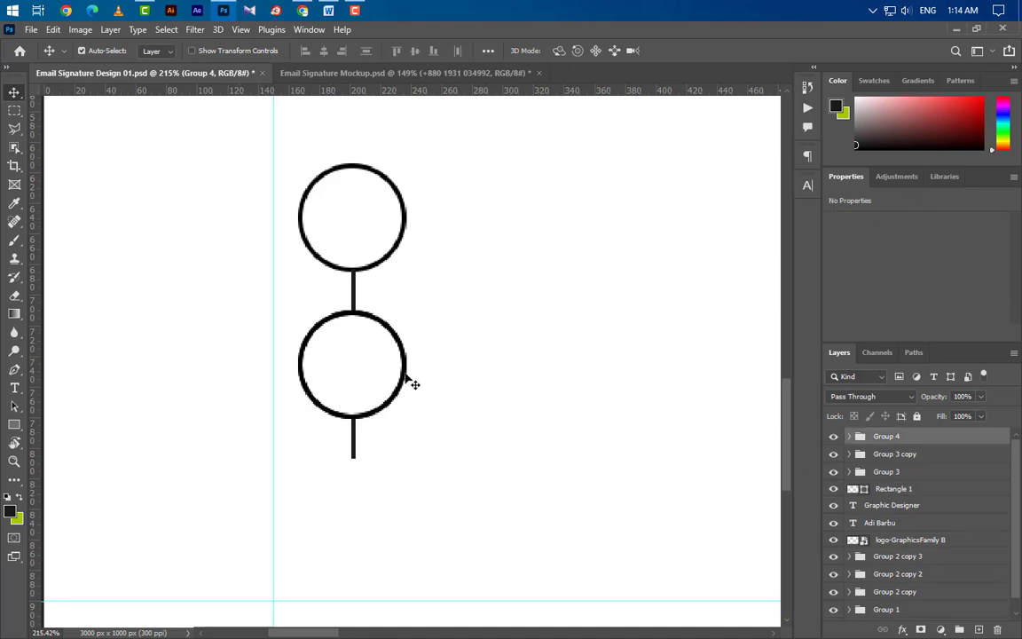
drag(409, 380, 407, 519)
Step: Type a phone number as a new text line right of the top circle
scroll(188, 391, down, 2)
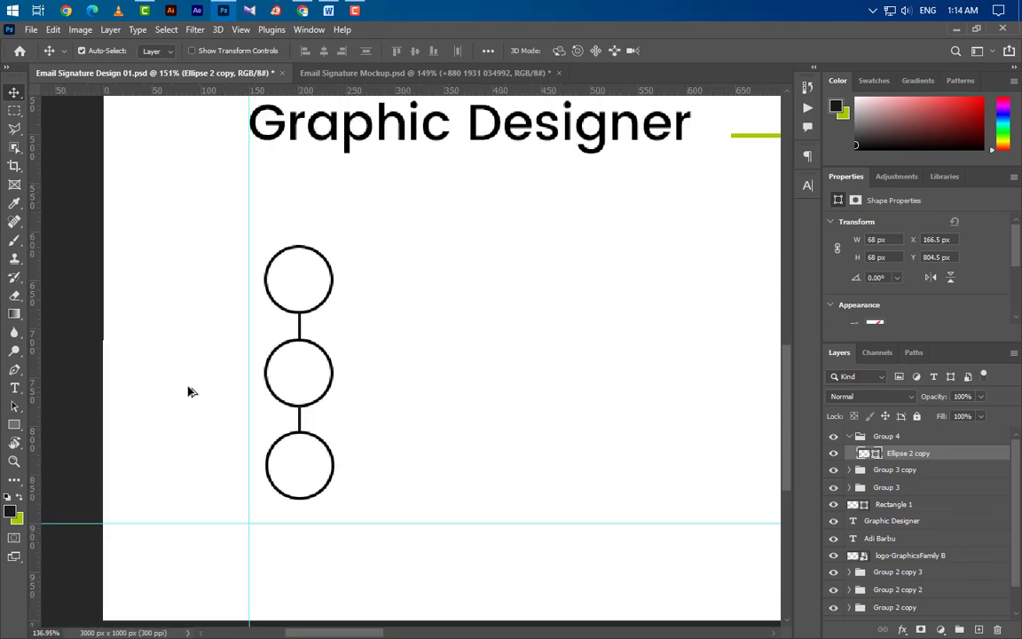
scroll(188, 391, down, 2)
scroll(523, 338, up, 3)
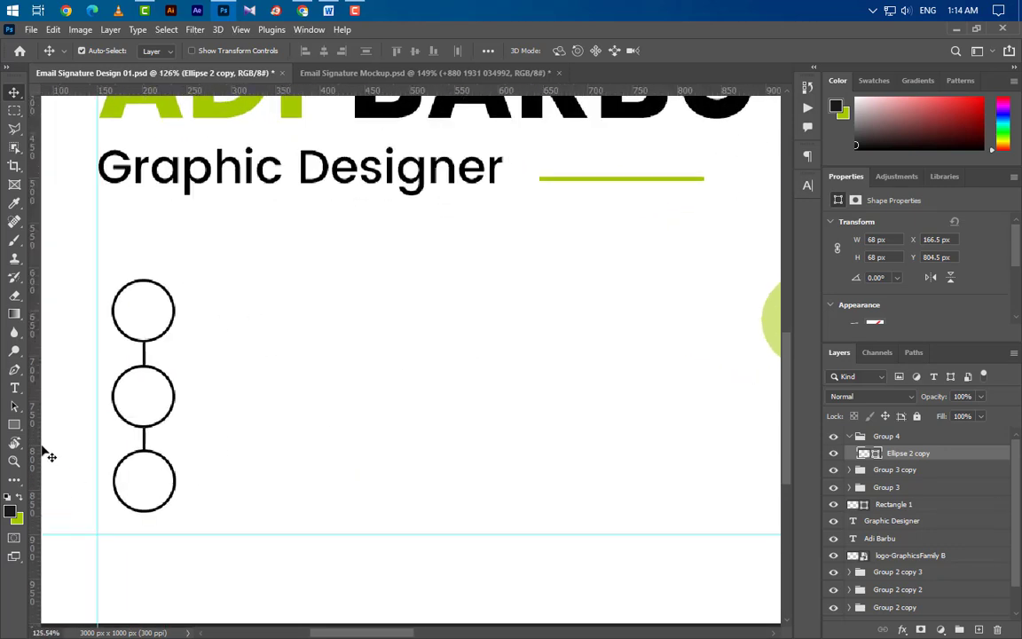
click(14, 388)
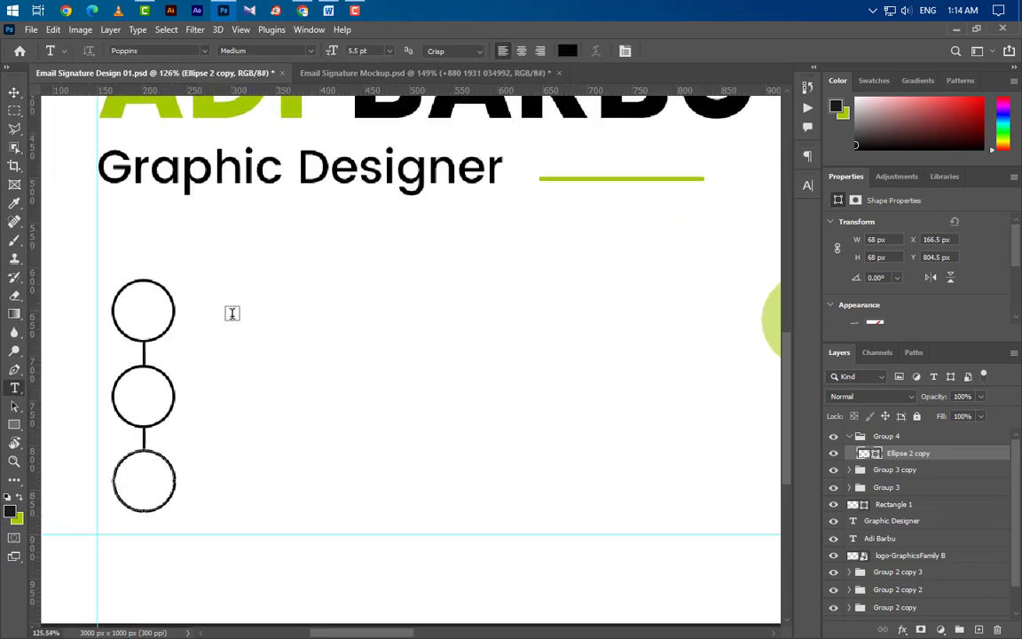
click(230, 314)
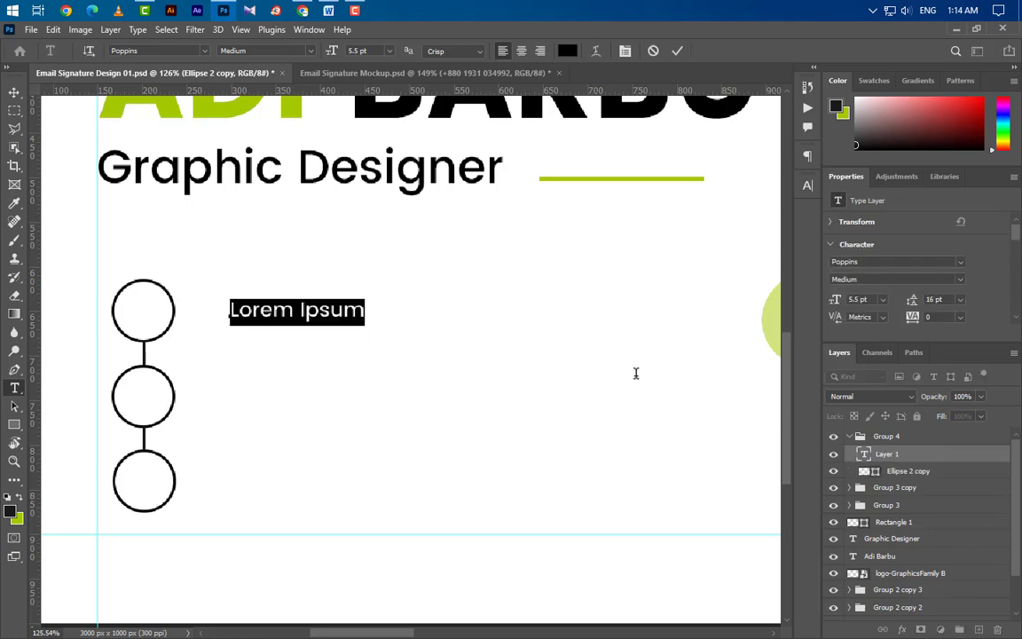
key(BackSpace)
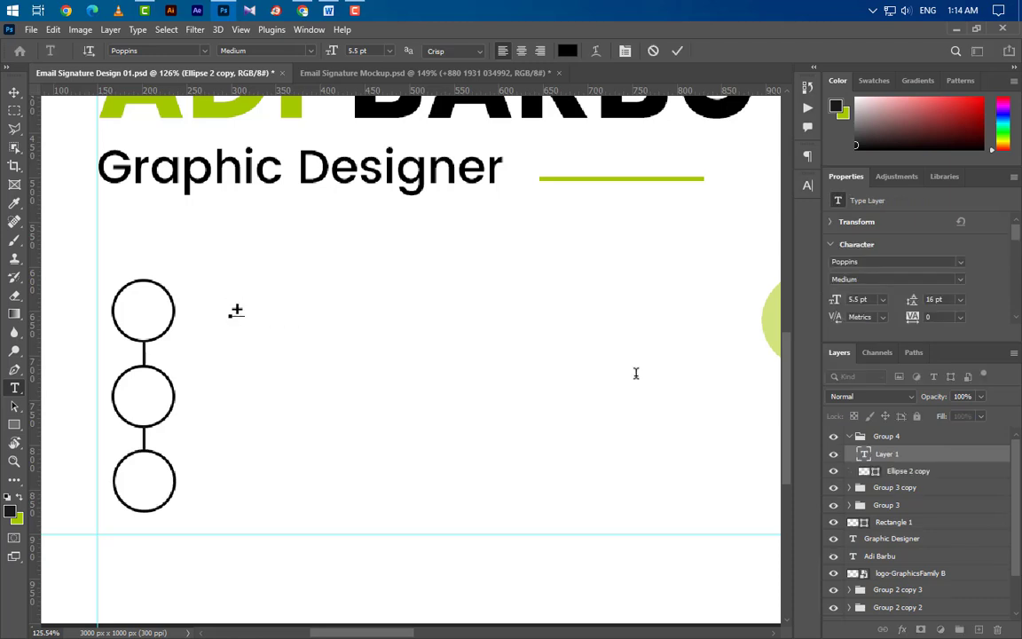
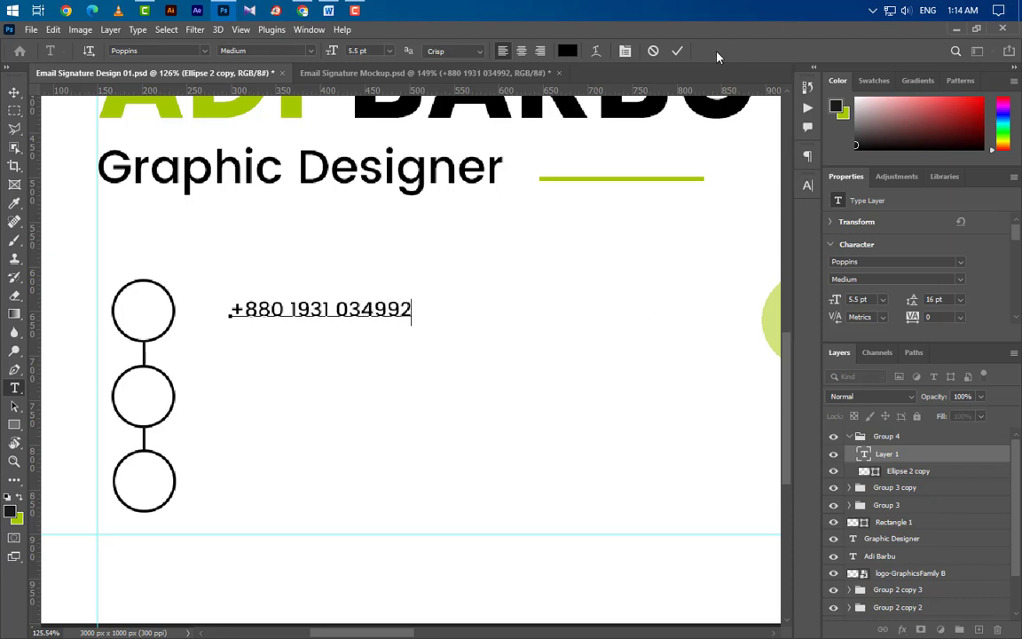
click(677, 53)
Step: Set the phone-number text to Poppins Medium at 9.5 pt
click(960, 281)
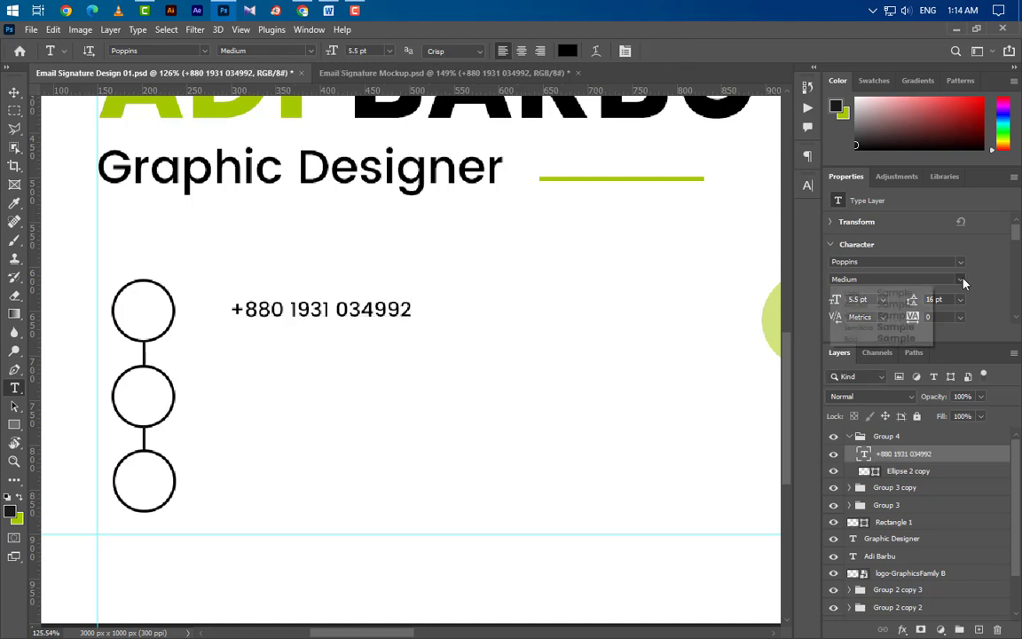
click(869, 316)
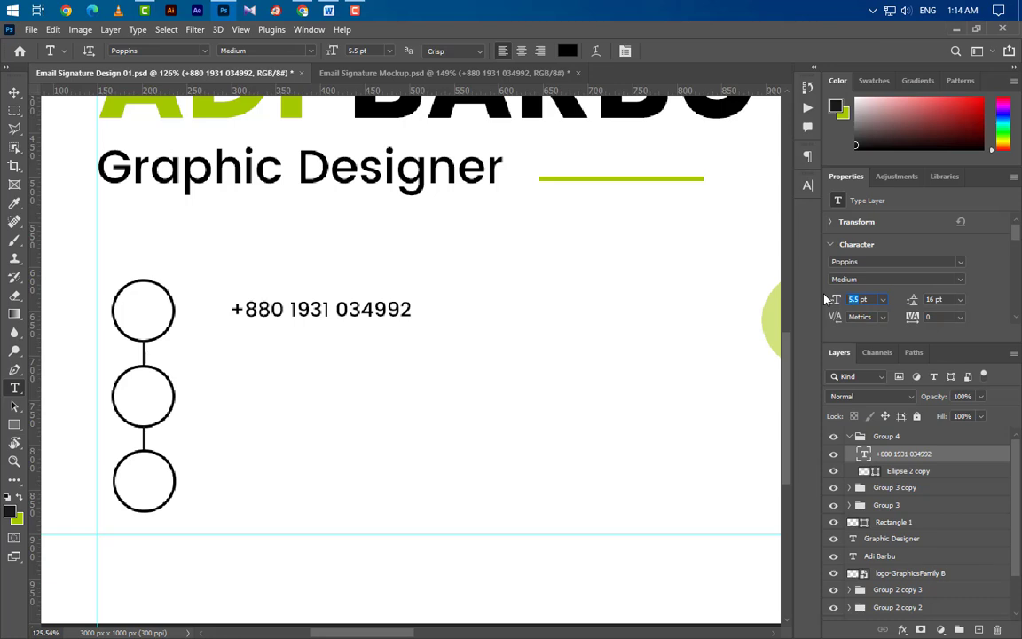
text(9.5)
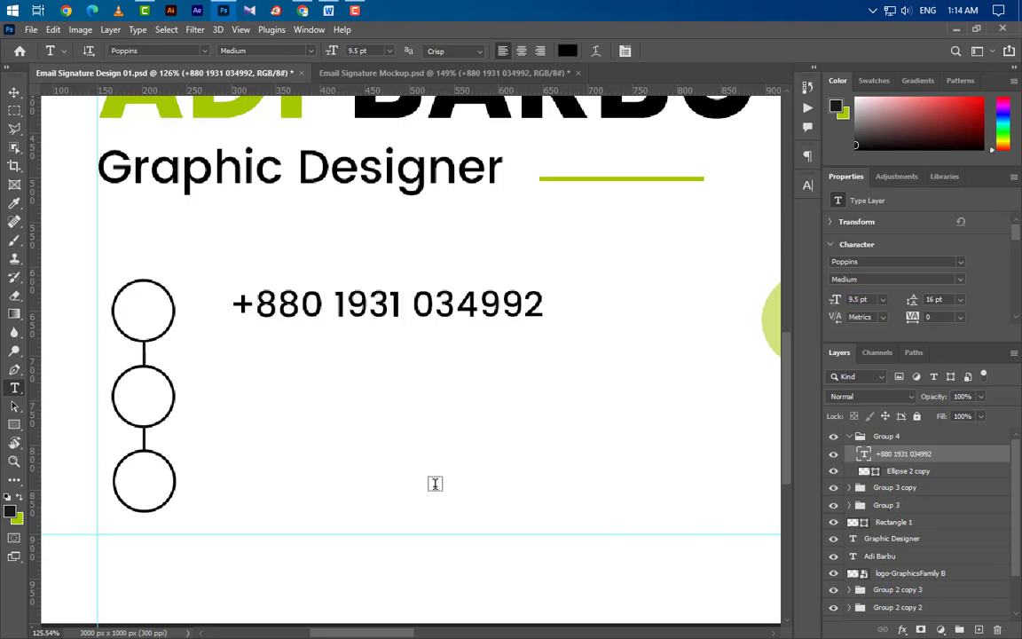
click(14, 93)
scroll(156, 348, up, 4)
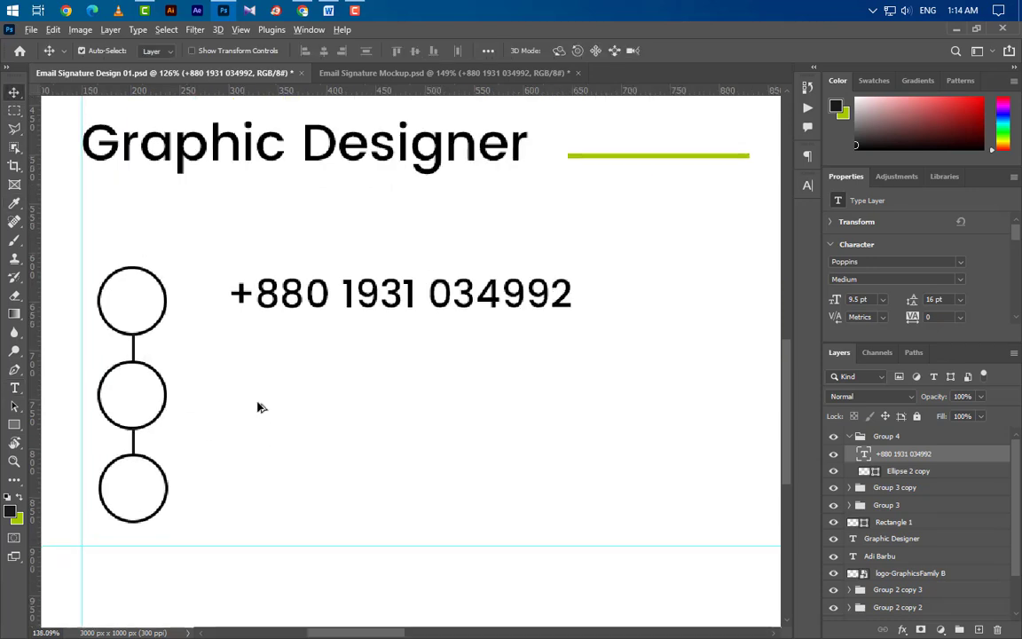
Step: Centre the phone number vertically on the top circle and move it into Group 3
click(156, 292)
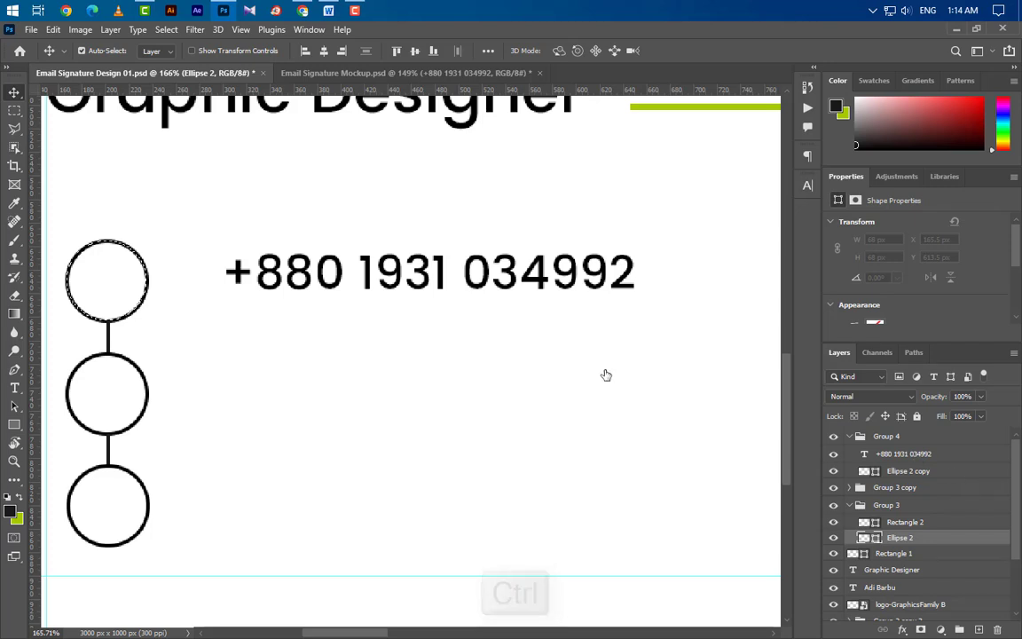
click(544, 270)
click(413, 51)
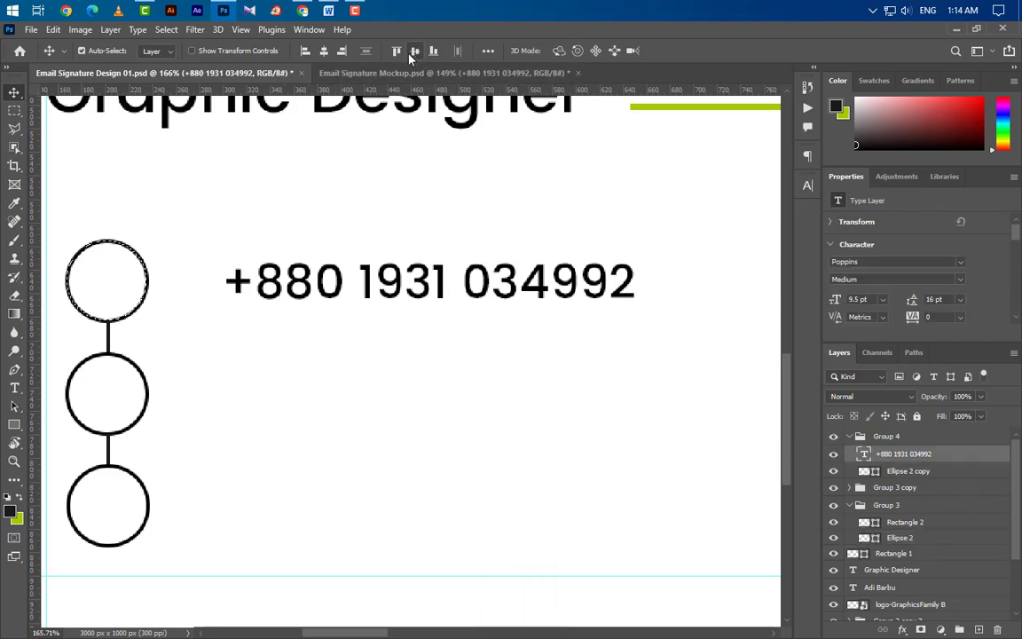
key(ctrl+d)
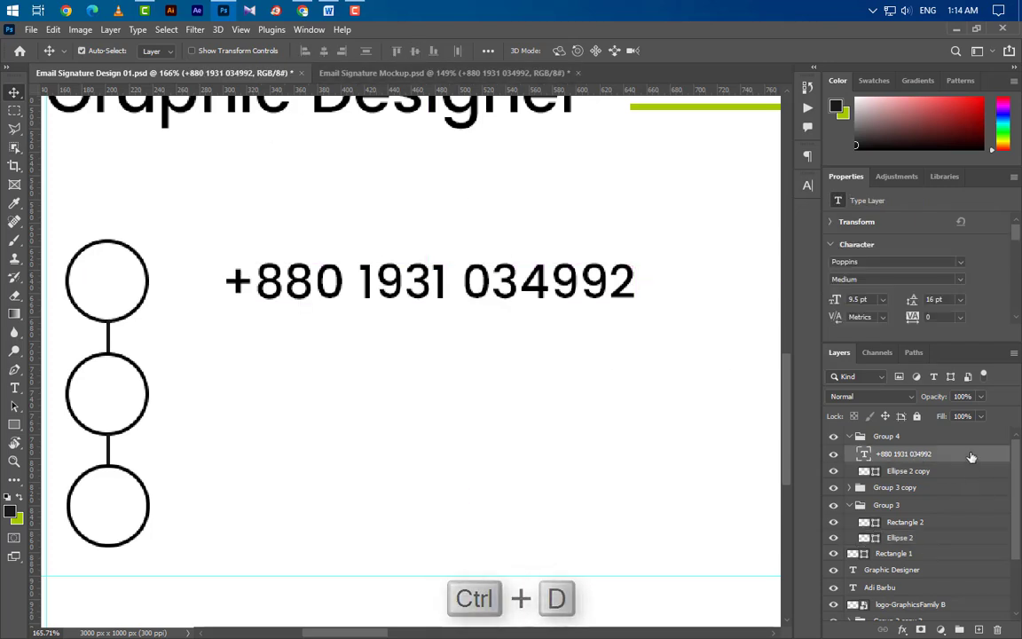
drag(958, 453, 933, 528)
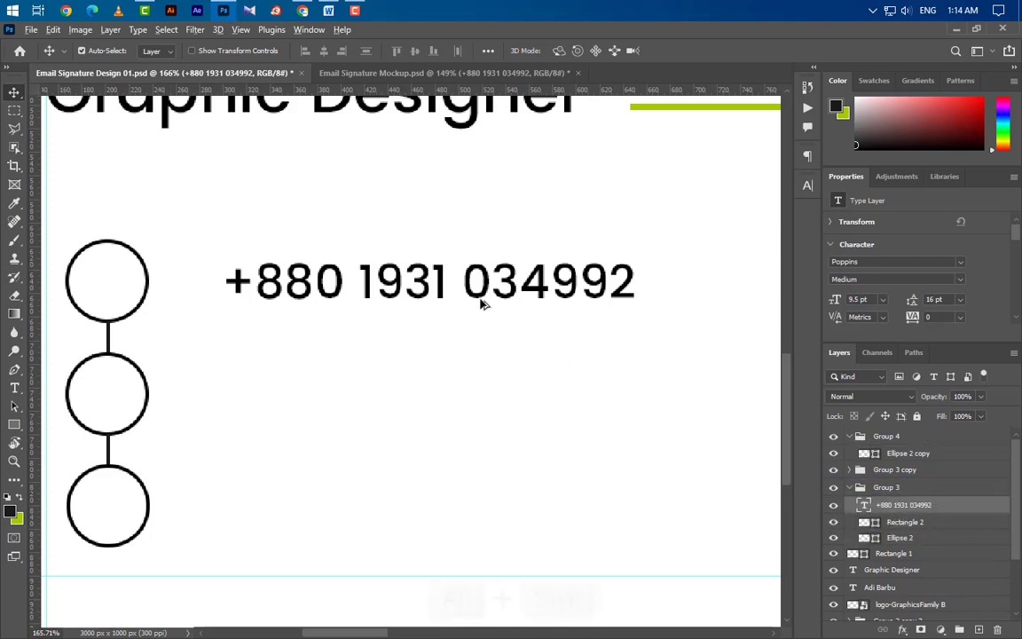
Step: Copy the phone number down beside the lower circles, placing each copy in its circle's group
drag(471, 297, 442, 533)
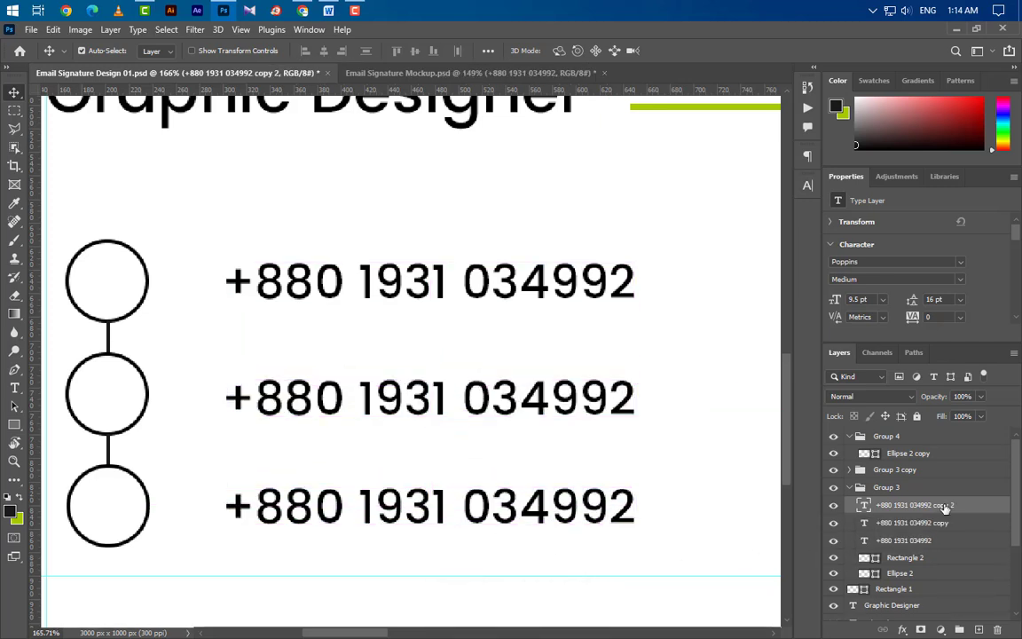
drag(946, 508, 885, 445)
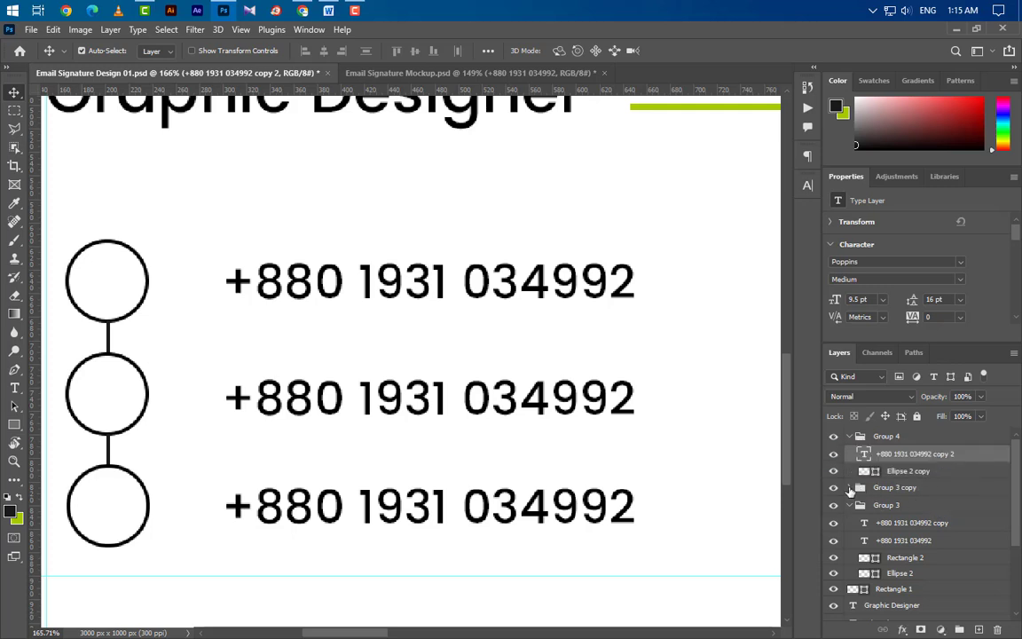
click(849, 488)
drag(922, 552, 887, 495)
Step: Vertically centre the copied phone numbers on the middle and bottom circles
key(ctrl)
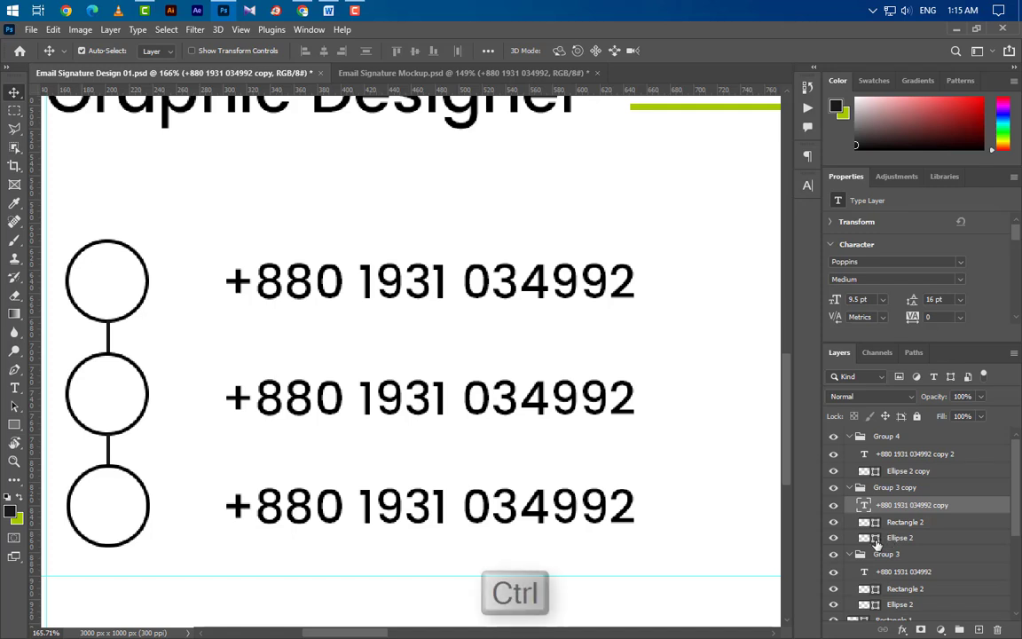
ctrl+click(876, 538)
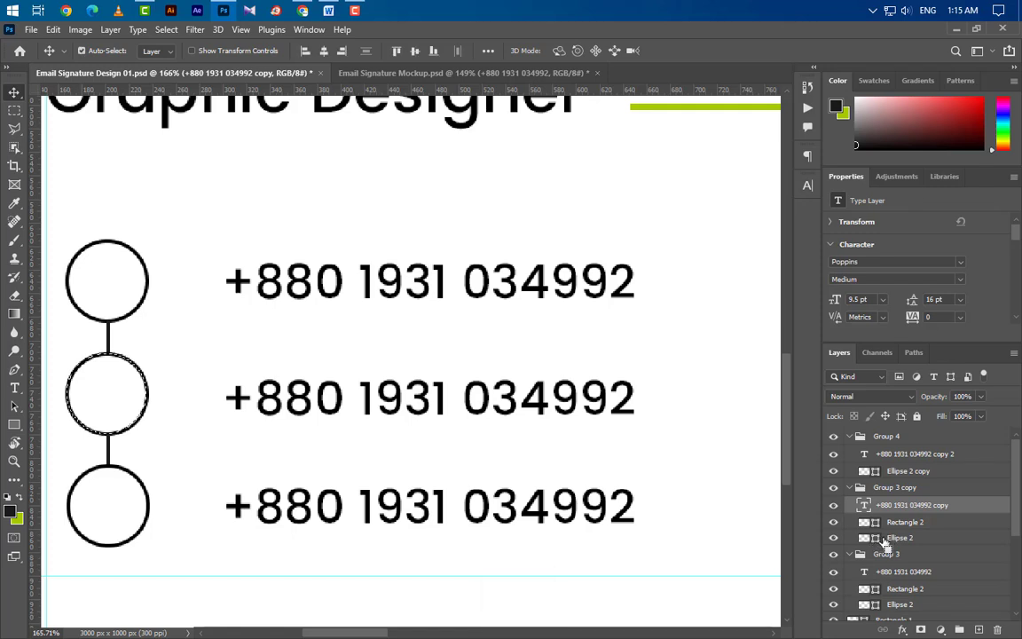
click(417, 51)
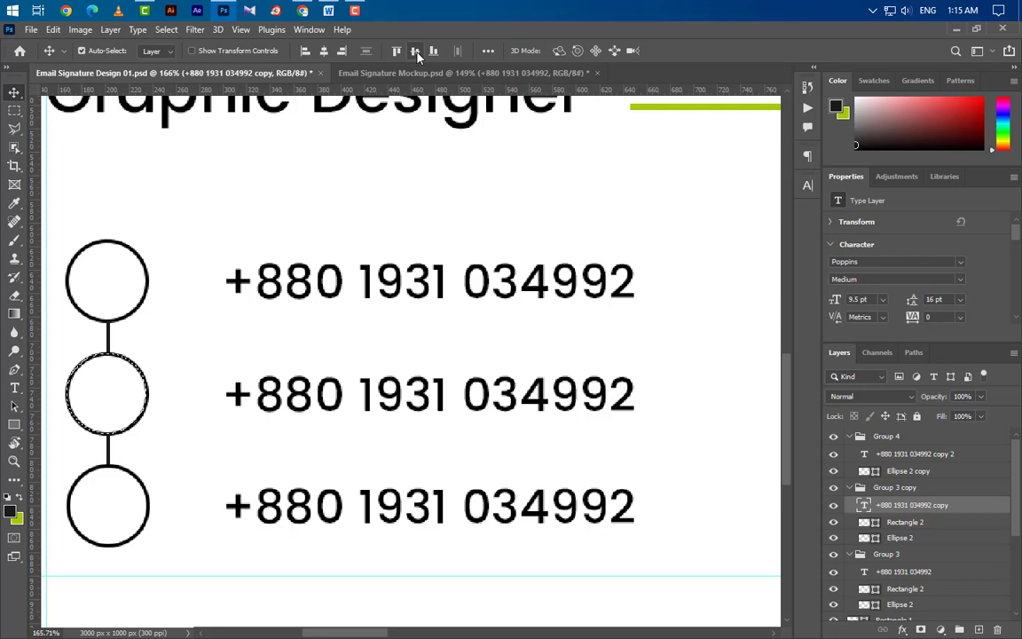
key(ctrl+d)
click(913, 453)
ctrl+click(863, 471)
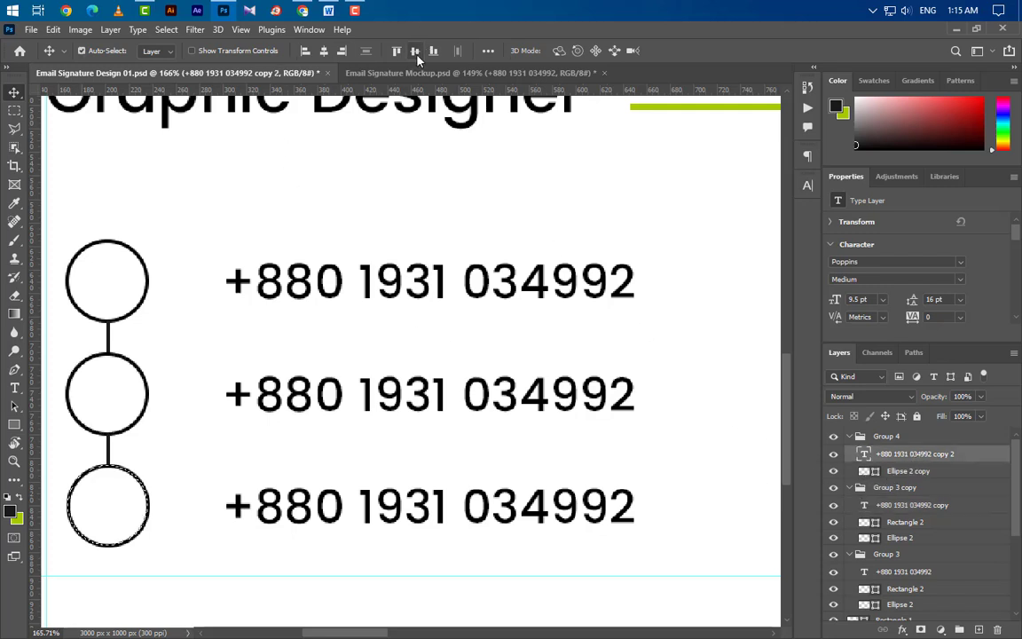
key(ctrl+d)
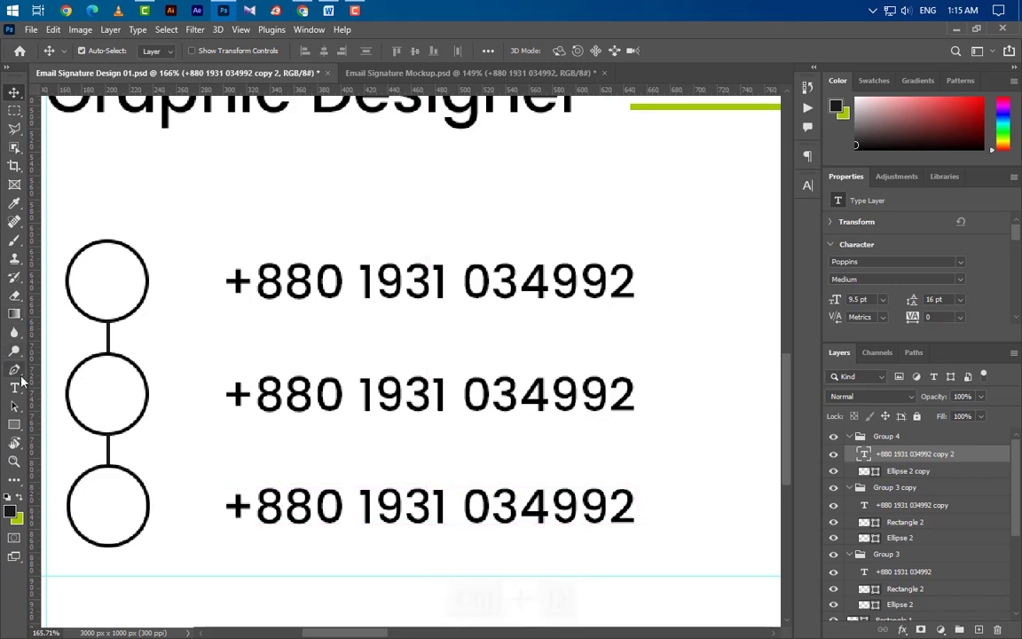
Step: Replace the middle phone number with a sample Gmail address and commit the text
key(t)
drag(223, 391, 677, 386)
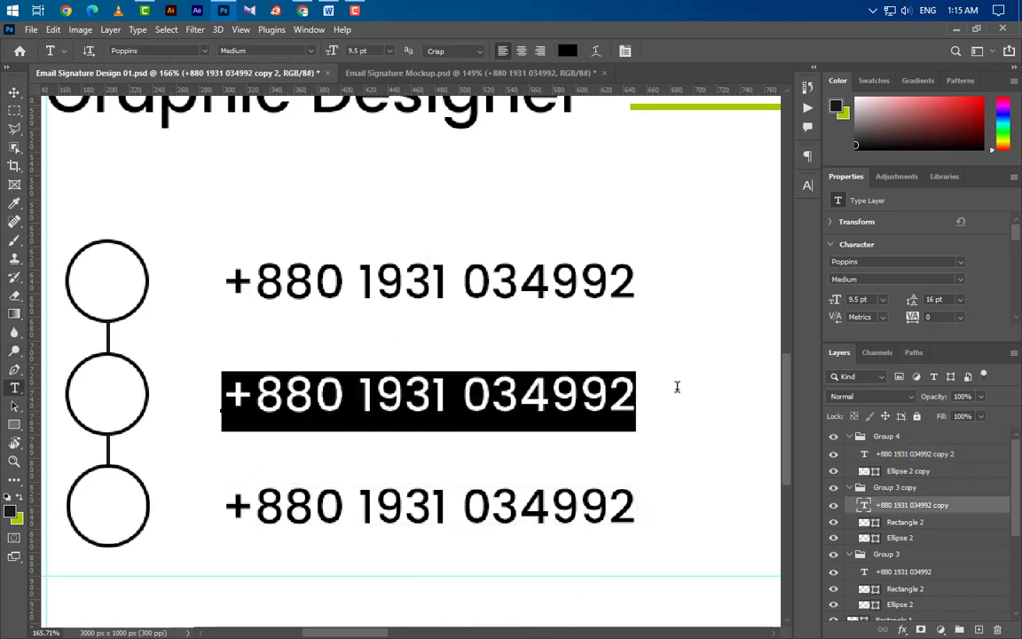
text(exa)
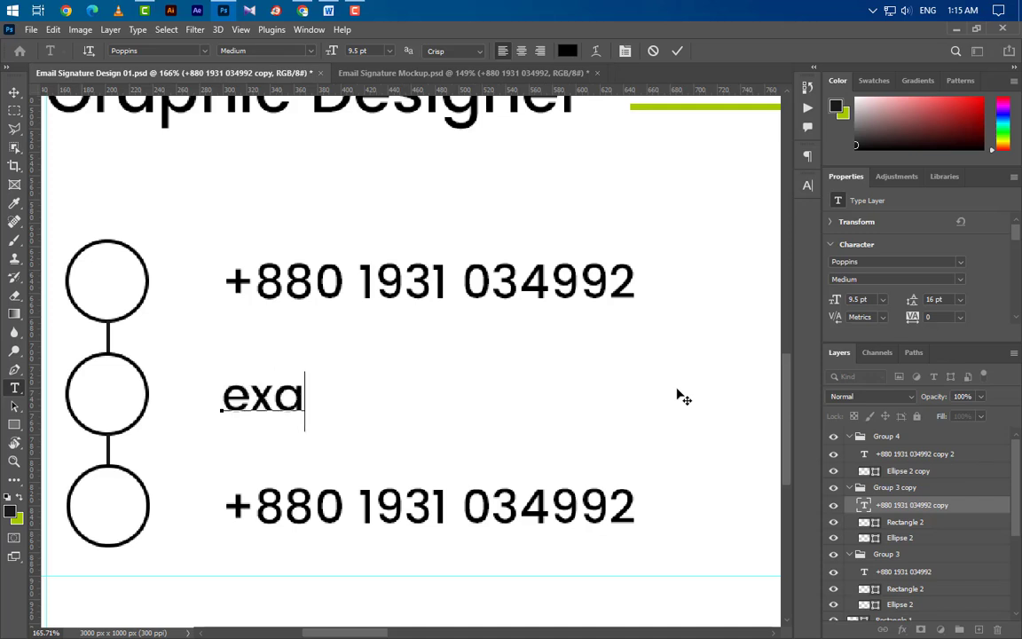
text(mple)
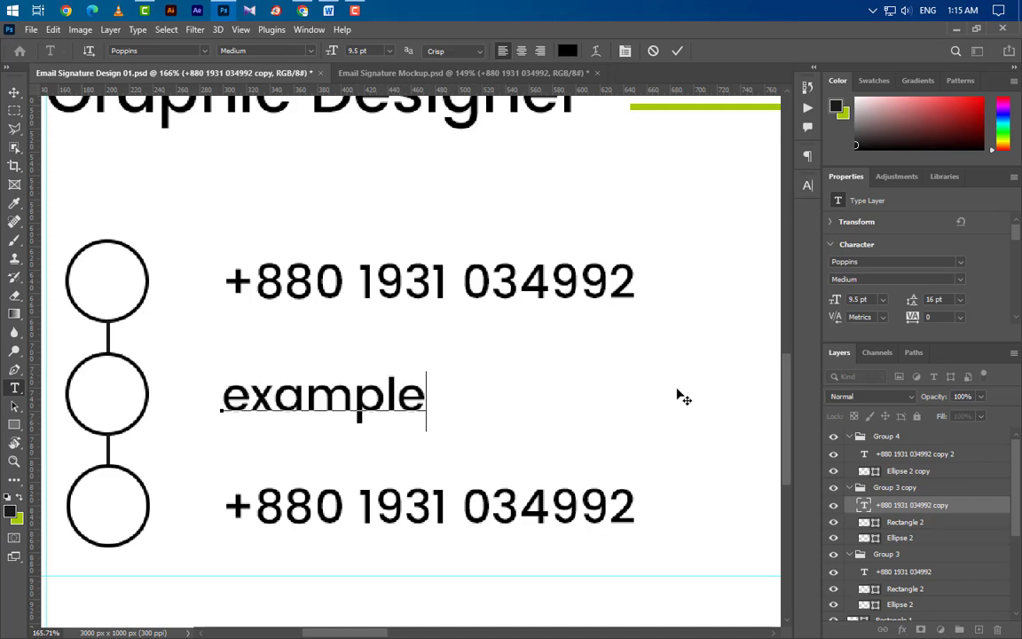
text(@)
text(g)
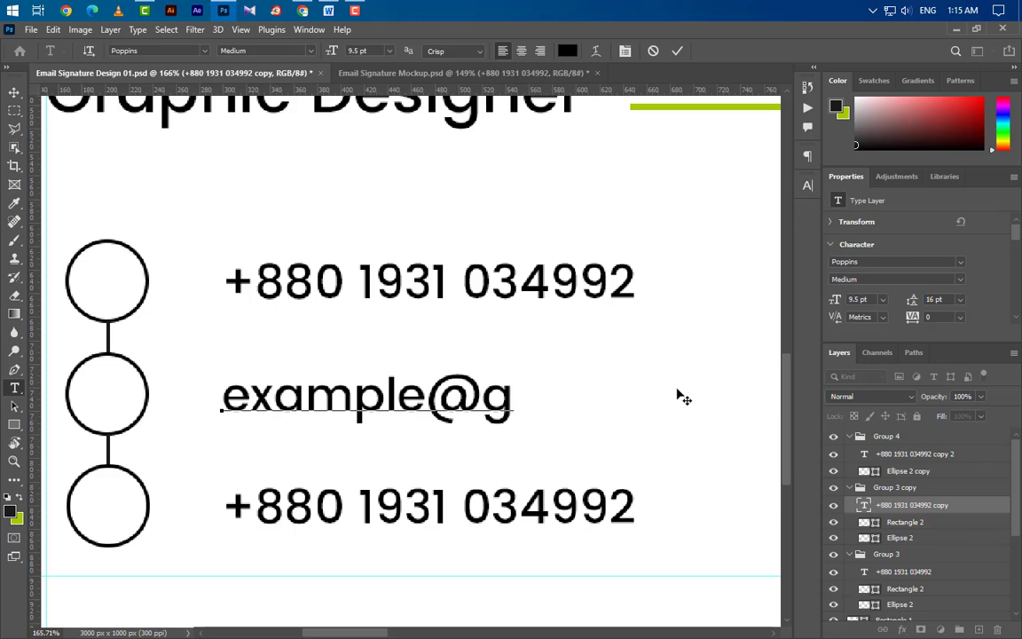
text(mail.com)
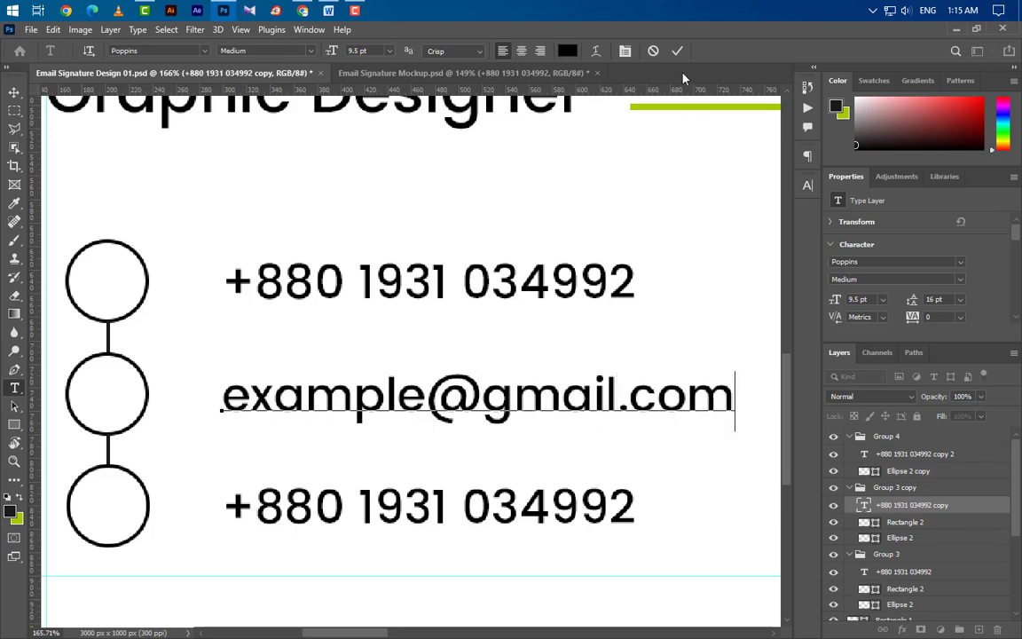
key(ctrl+Return)
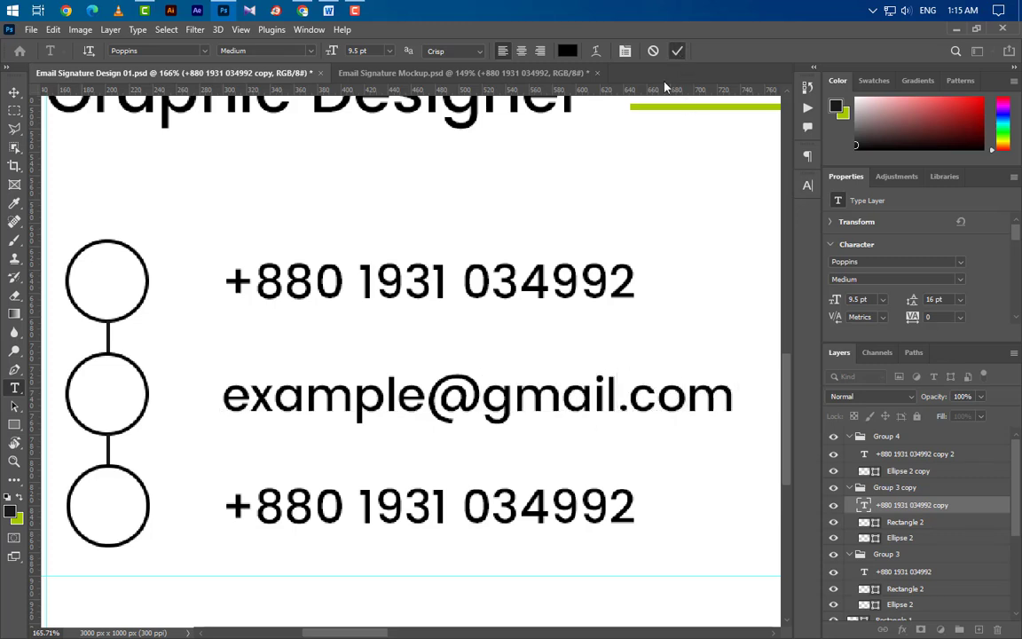
scroll(260, 341, down, 1)
scroll(260, 341, down, 1)
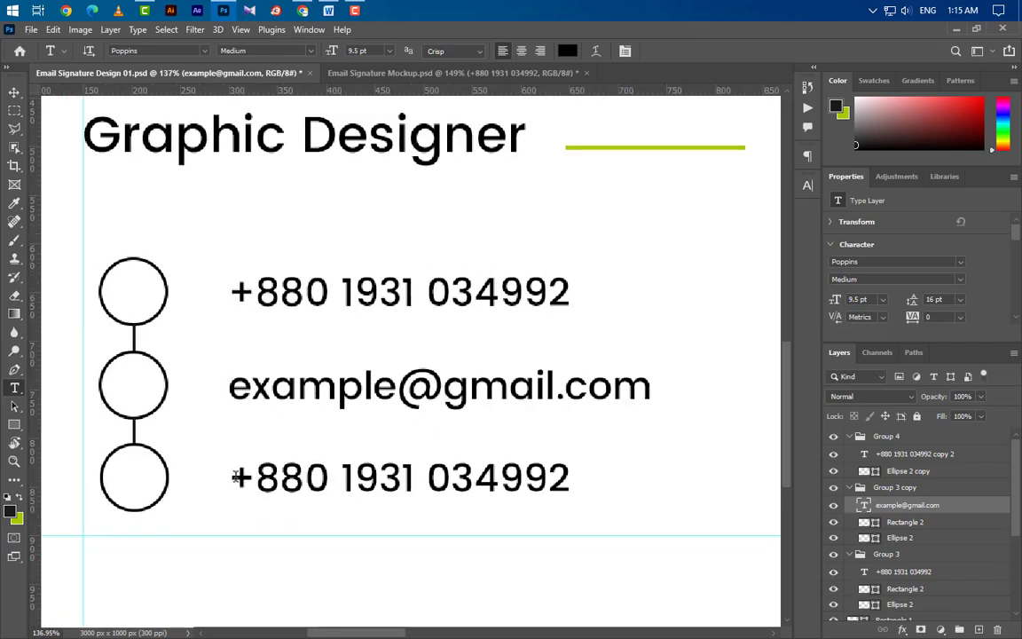
Step: Replace the bottom phone number with a sample street address and commit it
drag(236, 478, 589, 484)
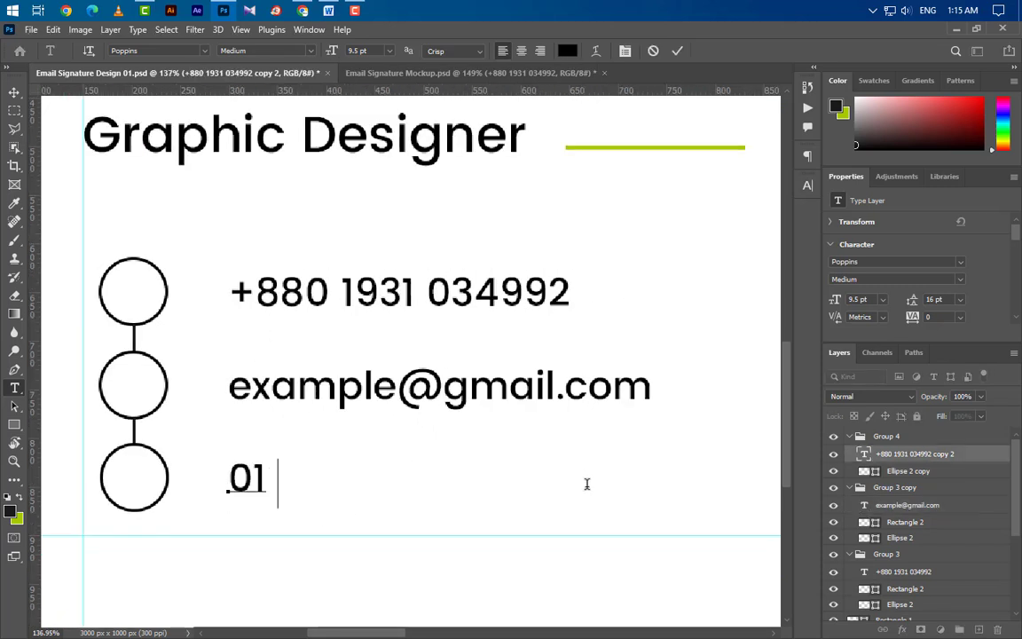
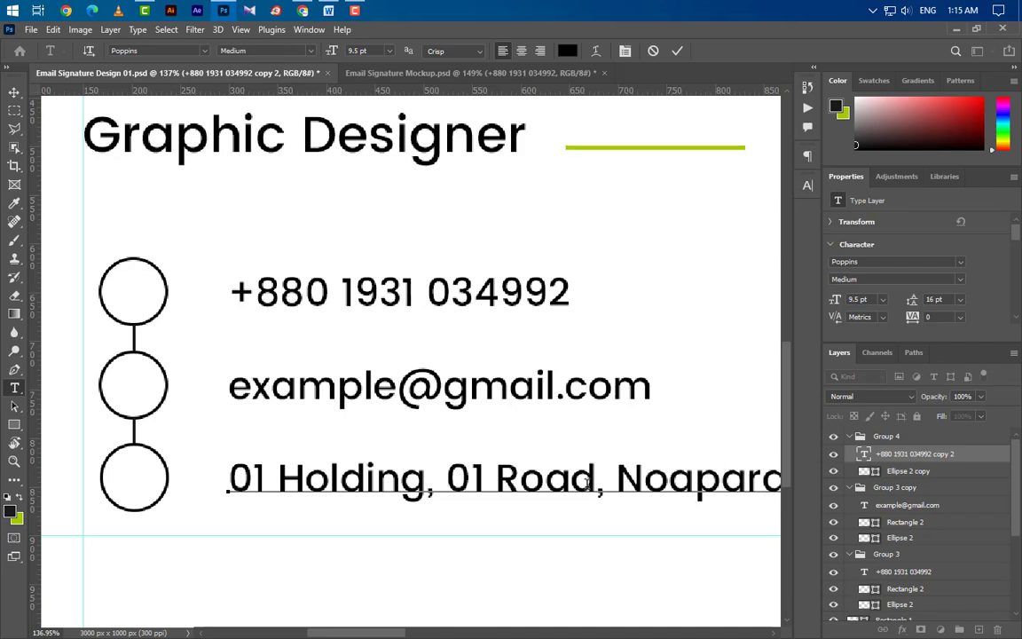
click(677, 50)
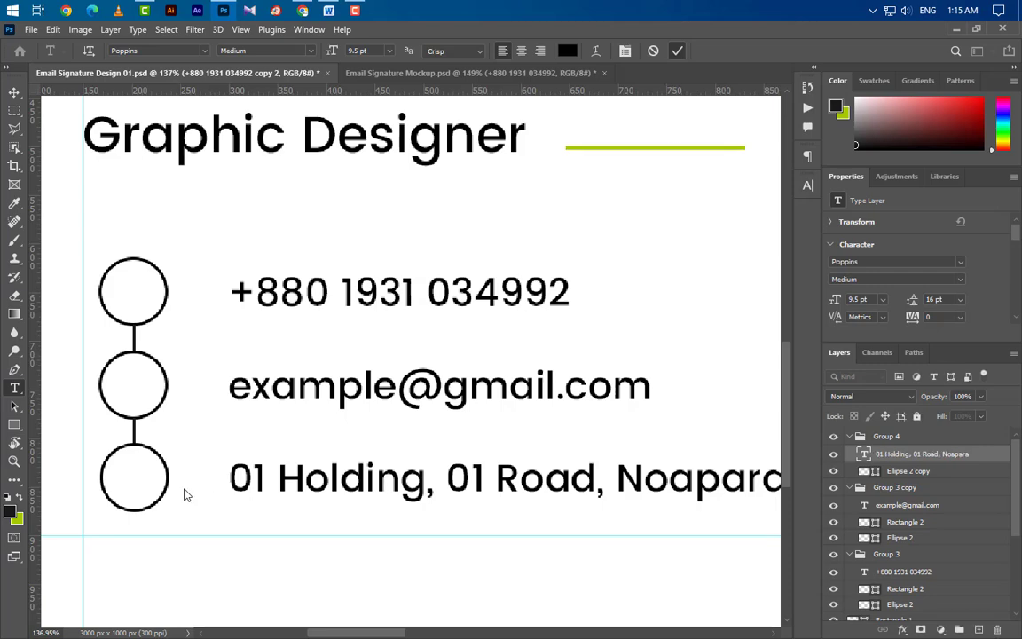
scroll(239, 473, down, 4)
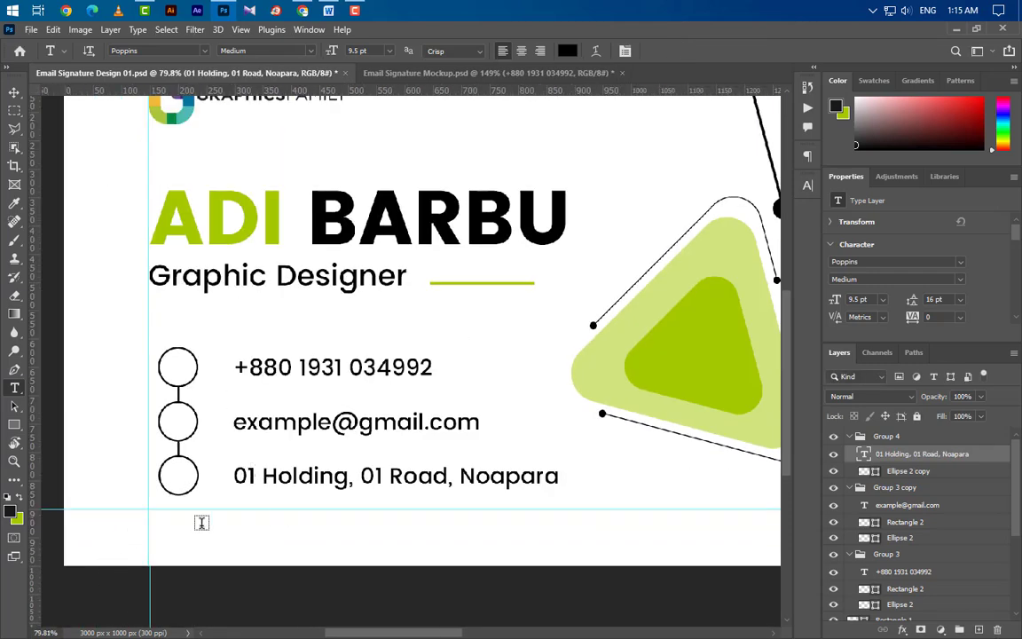
scroll(173, 507, down, 3)
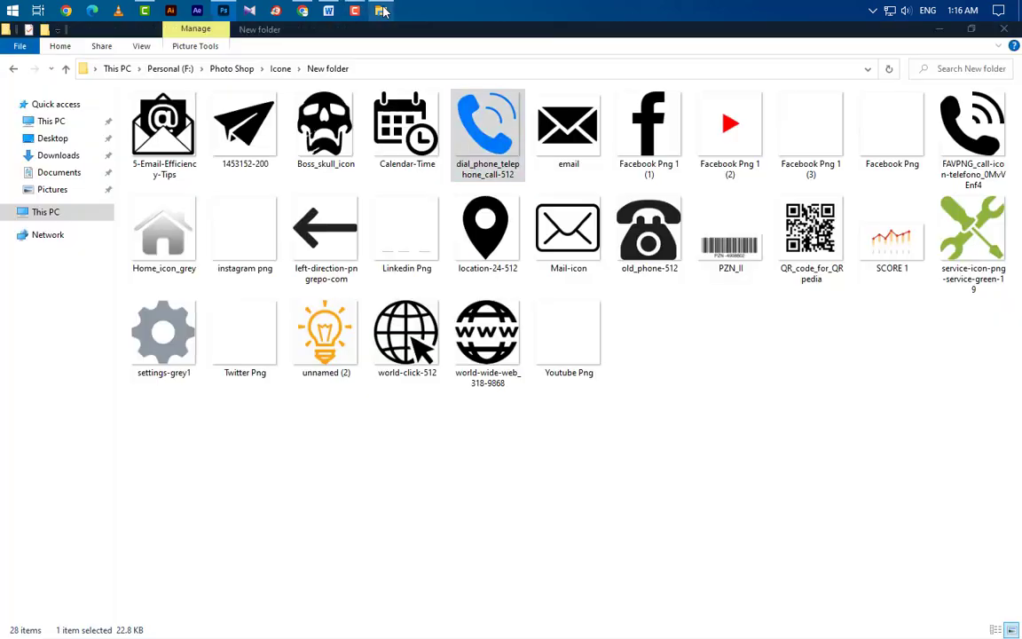
Step: Select the phone, location-pin and paper-plane icon files and drag them into the design
click(381, 9)
ctrl+click(245, 128)
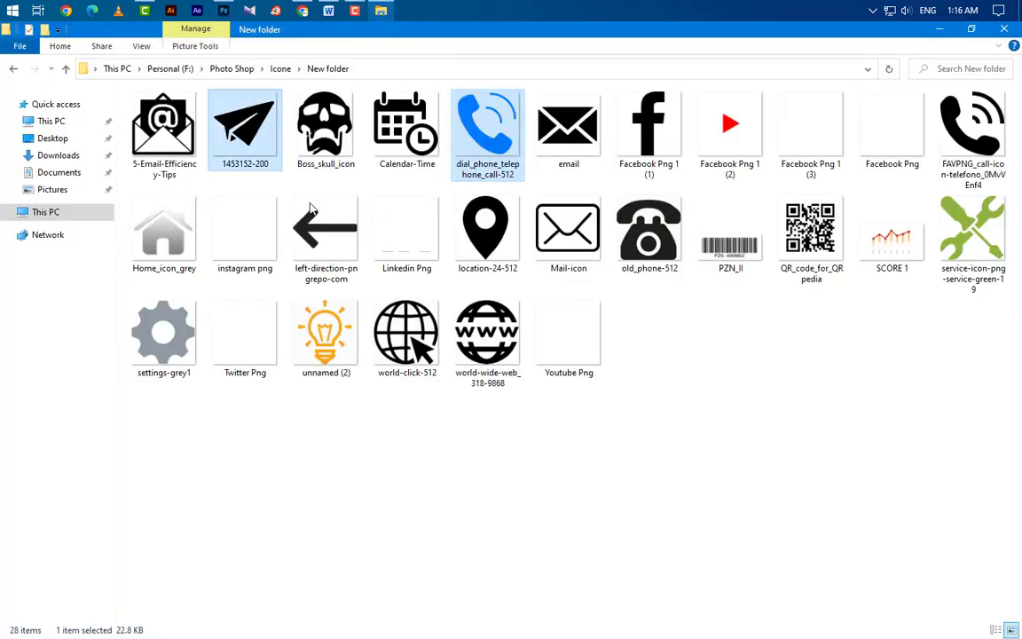
ctrl+click(487, 231)
drag(298, 27, 439, 358)
Step: Place the phone, location-pin and paper-plane icons and start scaling all three together
click(704, 50)
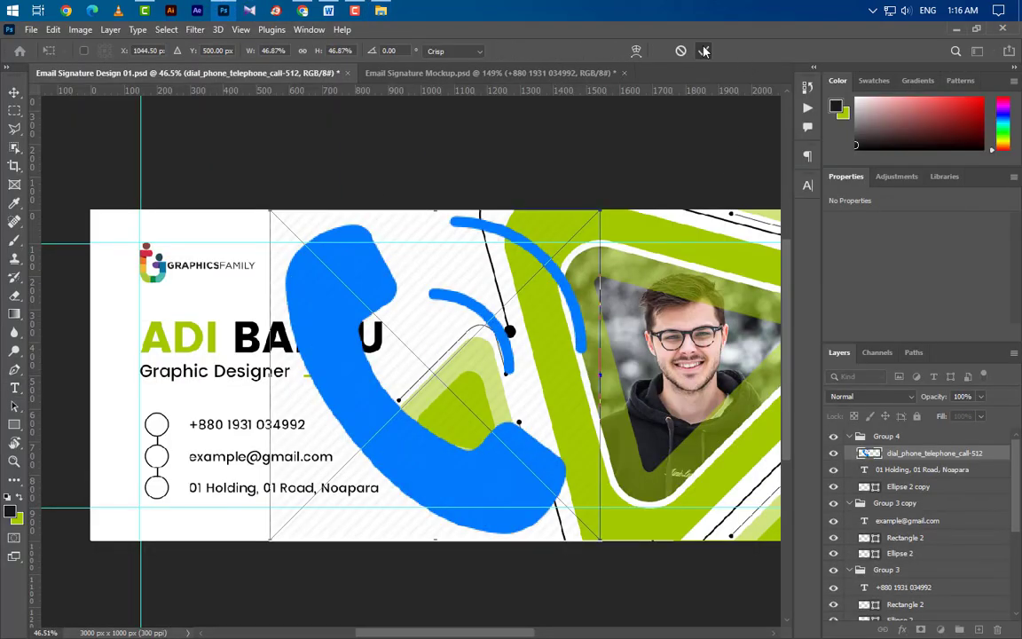
click(704, 50)
click(703, 50)
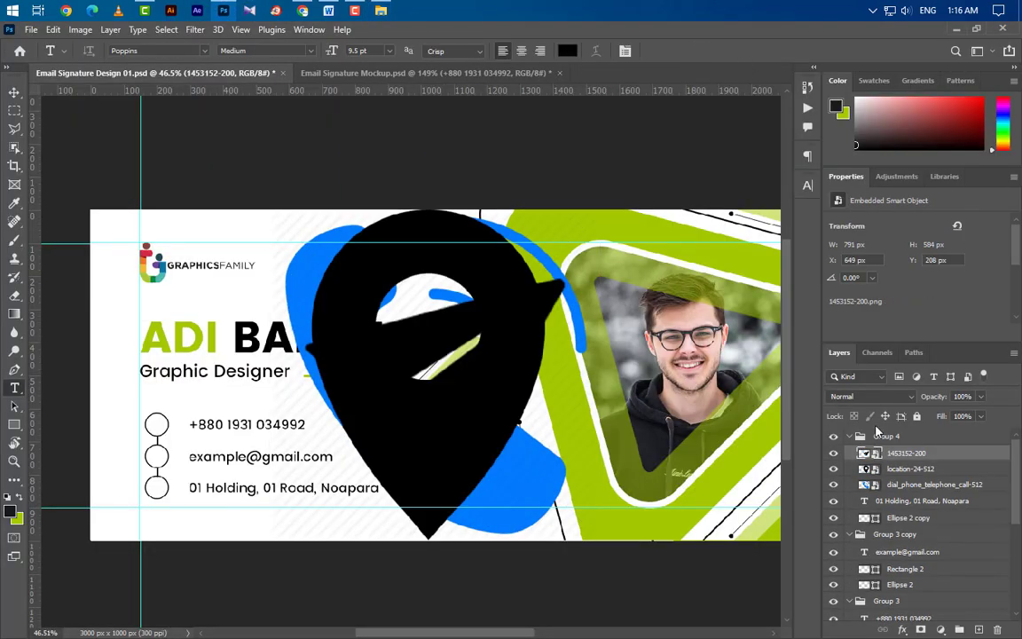
shift+click(917, 486)
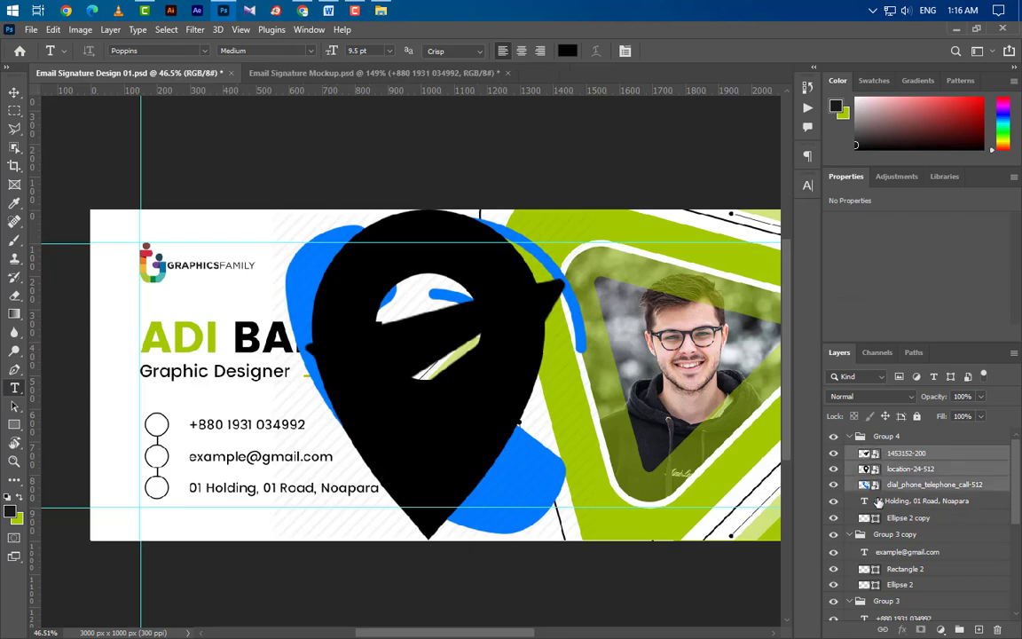
key(ctrl+t)
scroll(608, 426, up, 1)
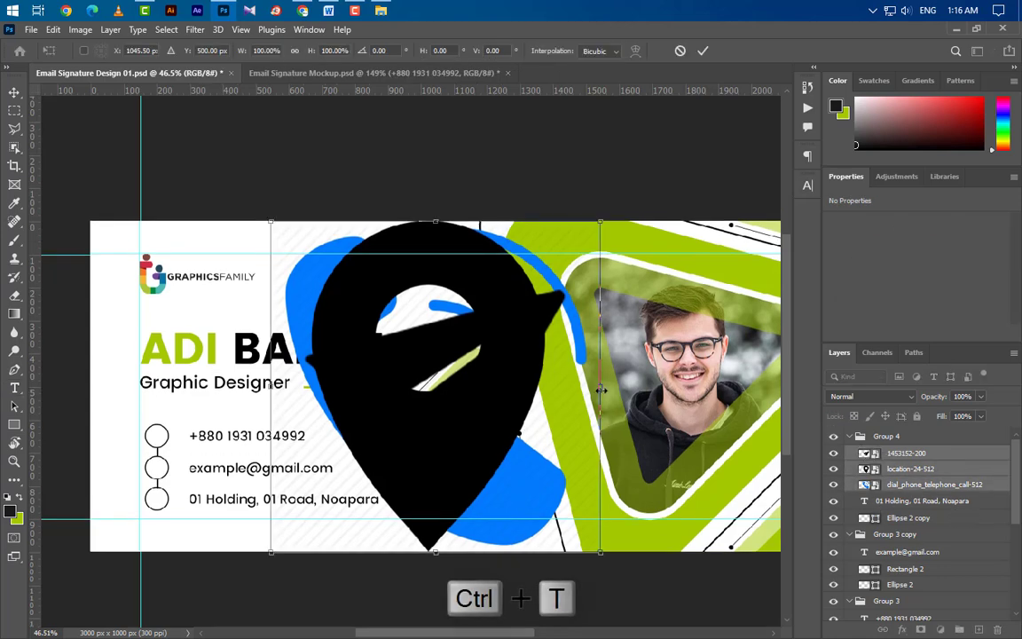
drag(602, 387, 189, 488)
Step: Shrink the three icons to 4.2% and centre them inside the top circle
scroll(154, 497, up, 12)
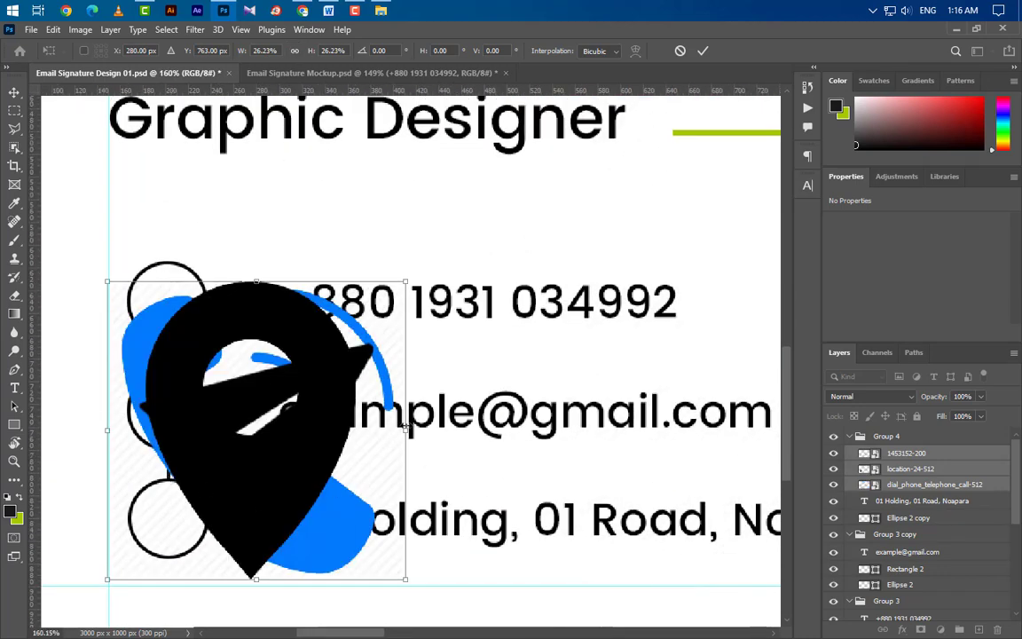
drag(405, 429, 172, 301)
scroll(173, 303, up, 3)
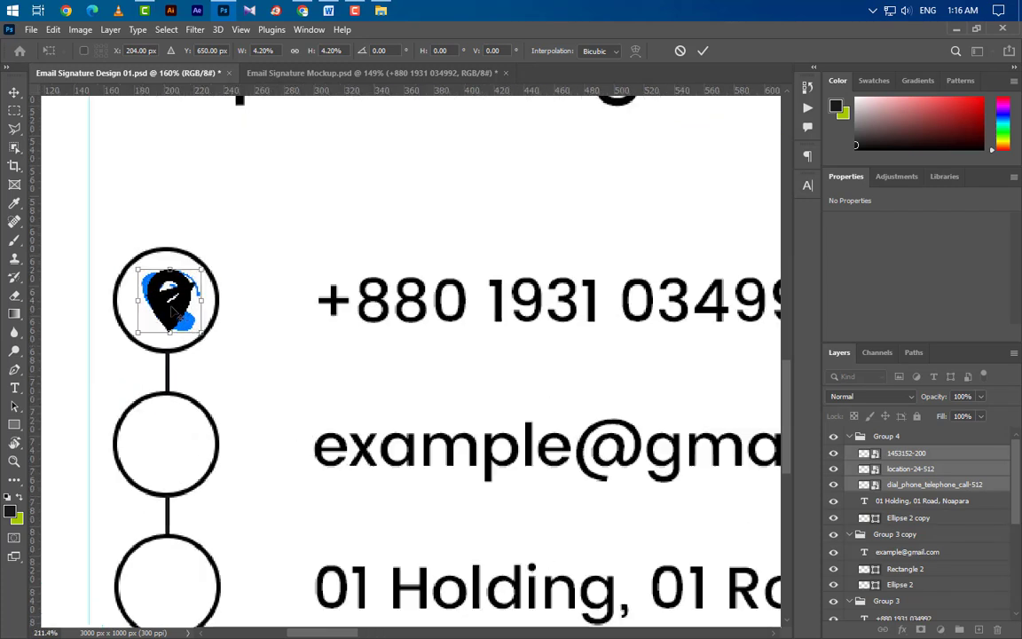
key(Left)
key(Left)
key(Left)
key(Left)
key(Left)
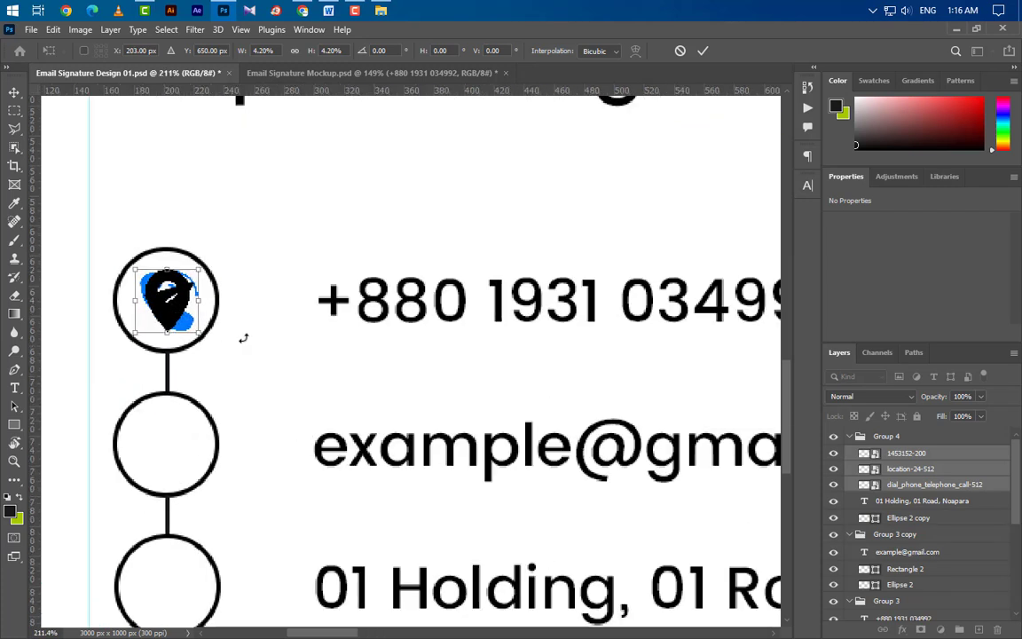
key(Down)
key(Down)
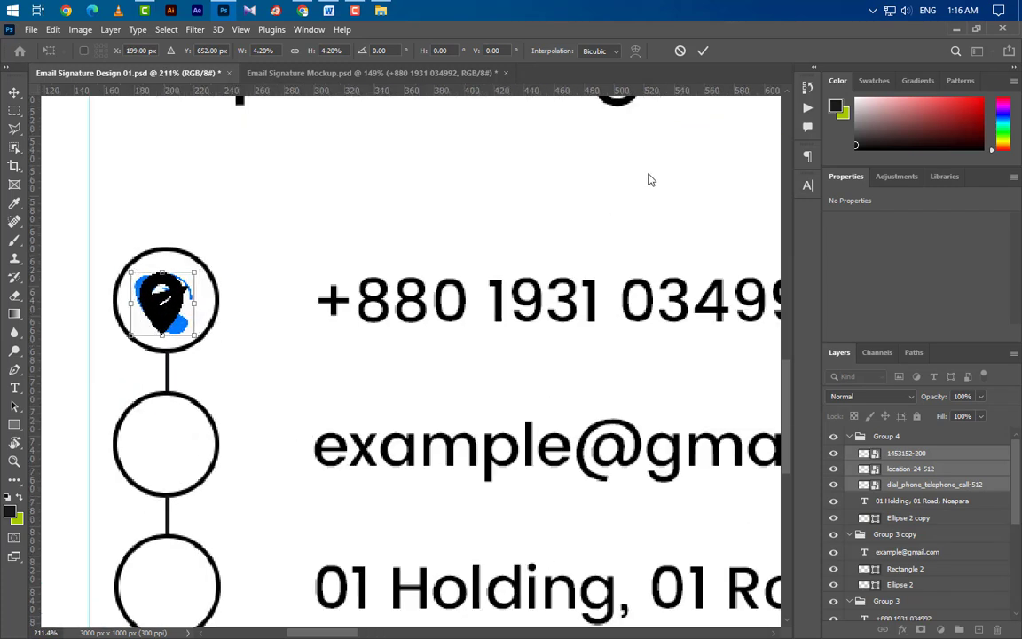
click(703, 51)
Step: Move the phone icon layer into Group 3
key(t)
scroll(361, 302, down, 1)
scroll(361, 302, down, 1)
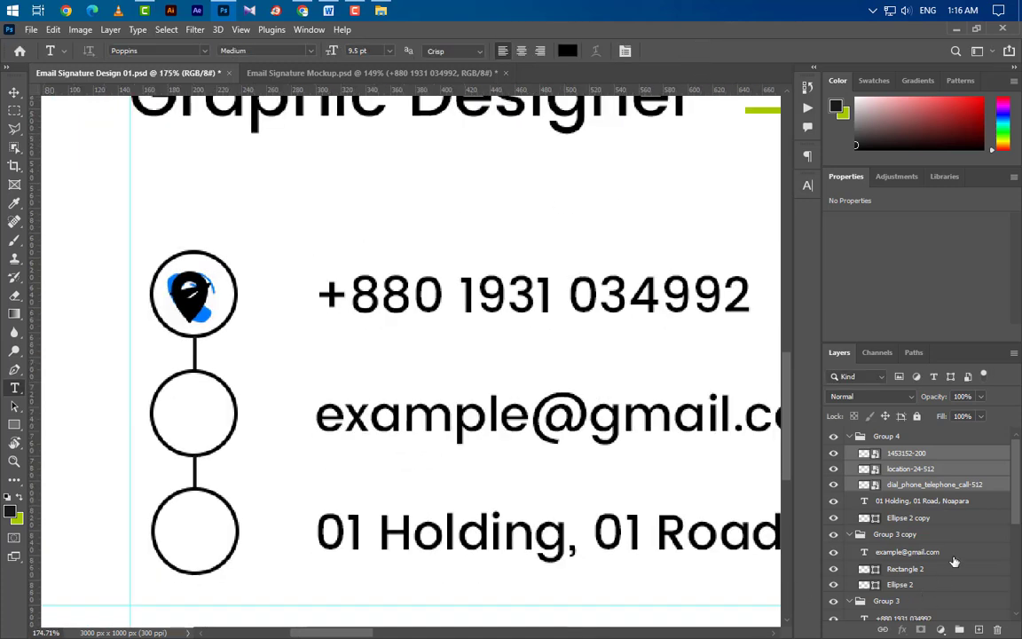
click(957, 485)
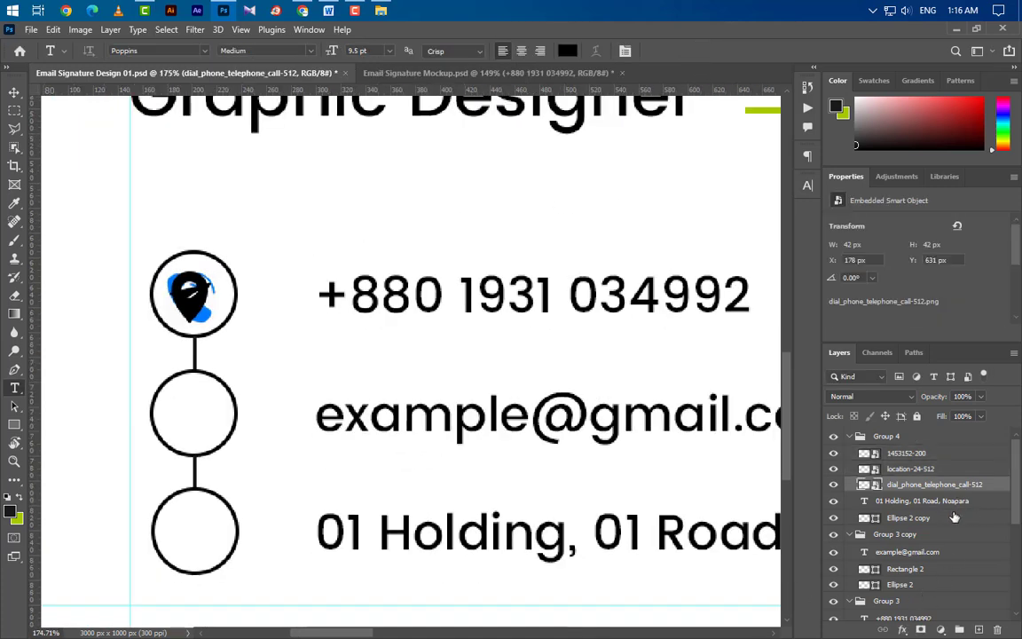
scroll(953, 518, down, 1)
drag(961, 469, 991, 595)
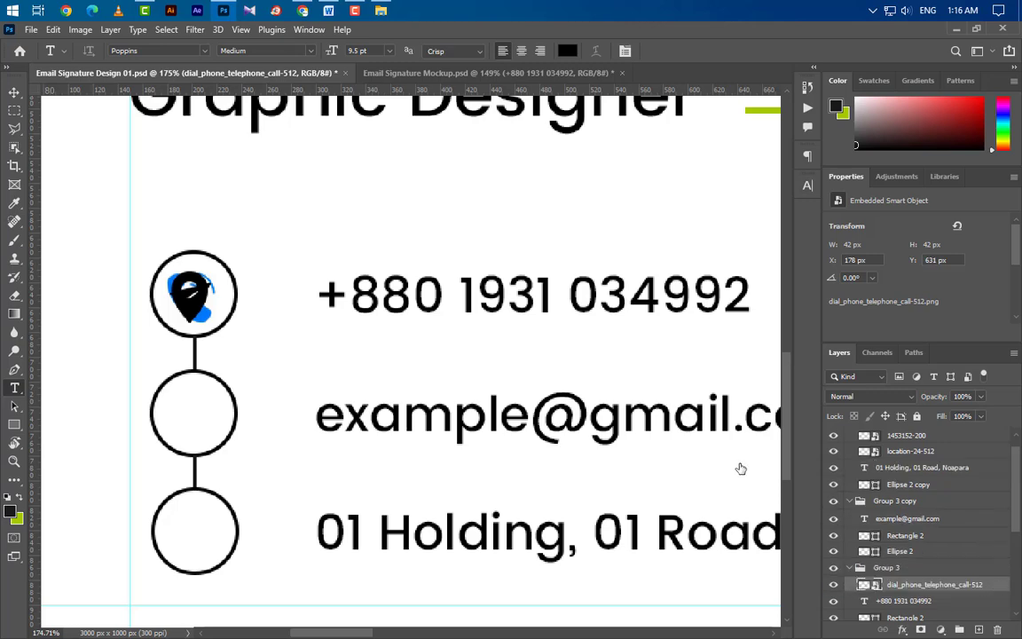
Step: Give the phone icon a lime #a4ca00 Color Overlay with Normal blending
click(470, 456)
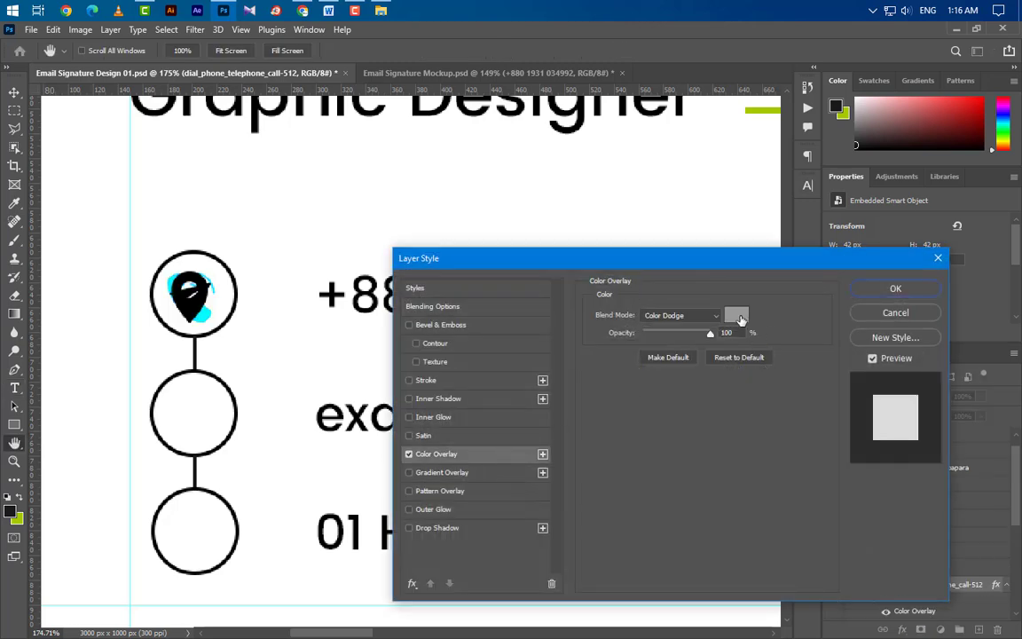
click(738, 317)
click(17, 518)
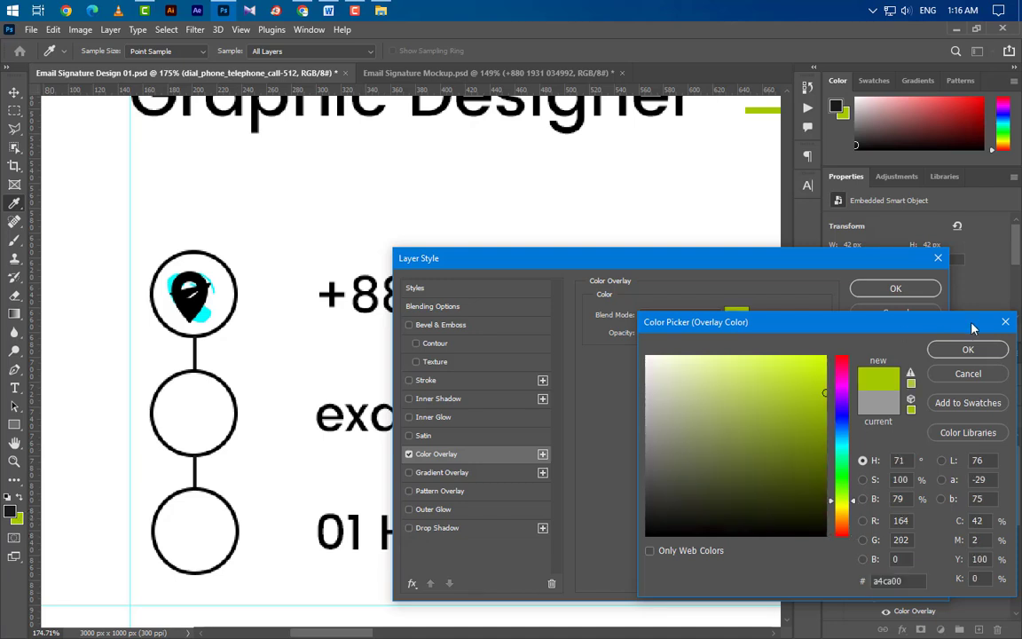
click(950, 349)
click(692, 315)
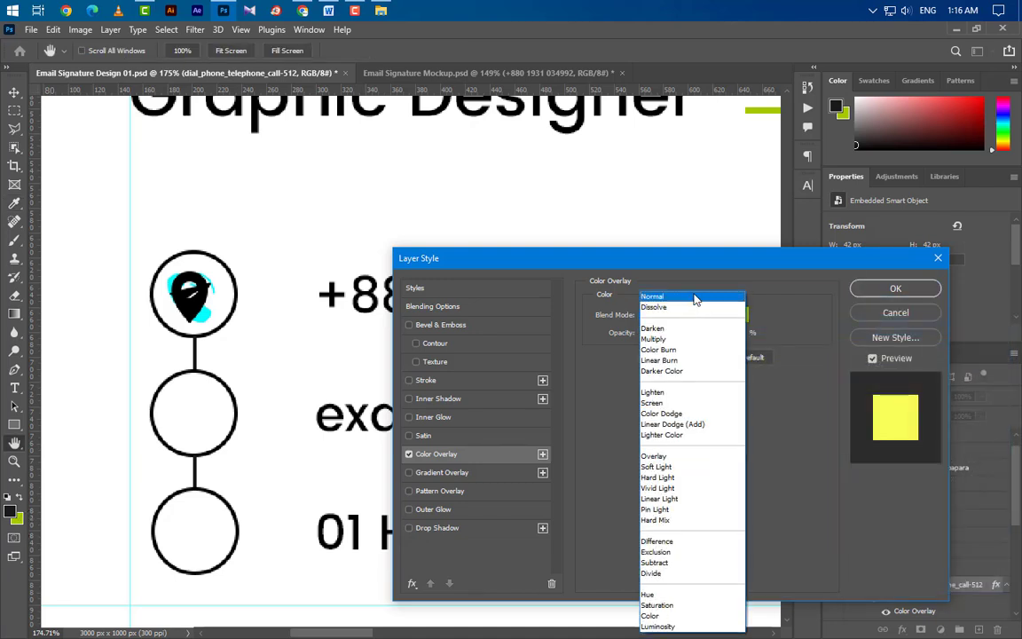
click(696, 300)
click(896, 289)
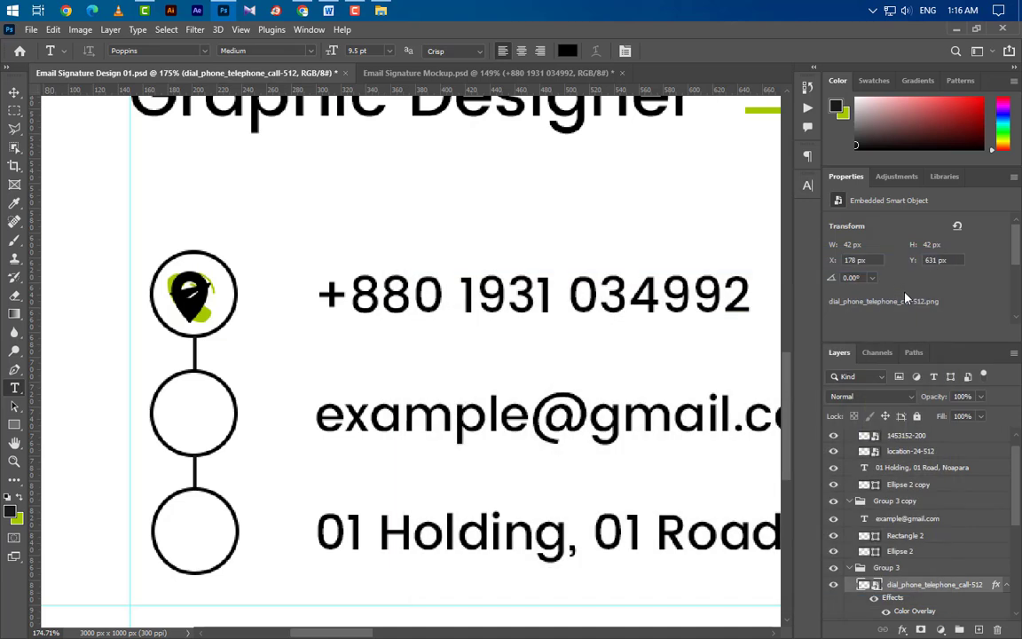
Step: Move the location pin into the bottom circle and give it the lime overlay
key(v)
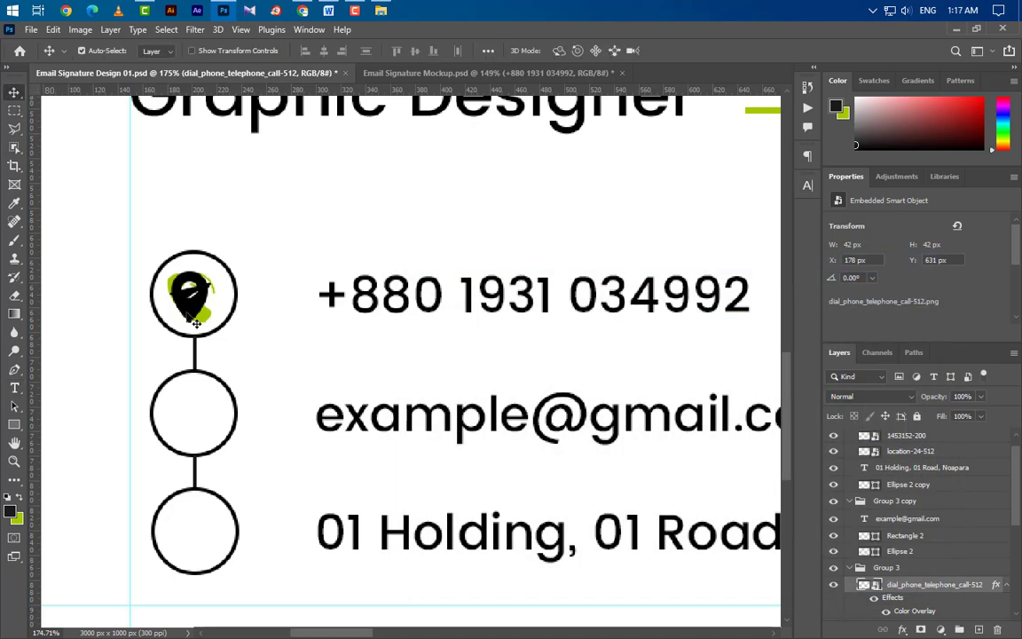
drag(196, 323, 198, 556)
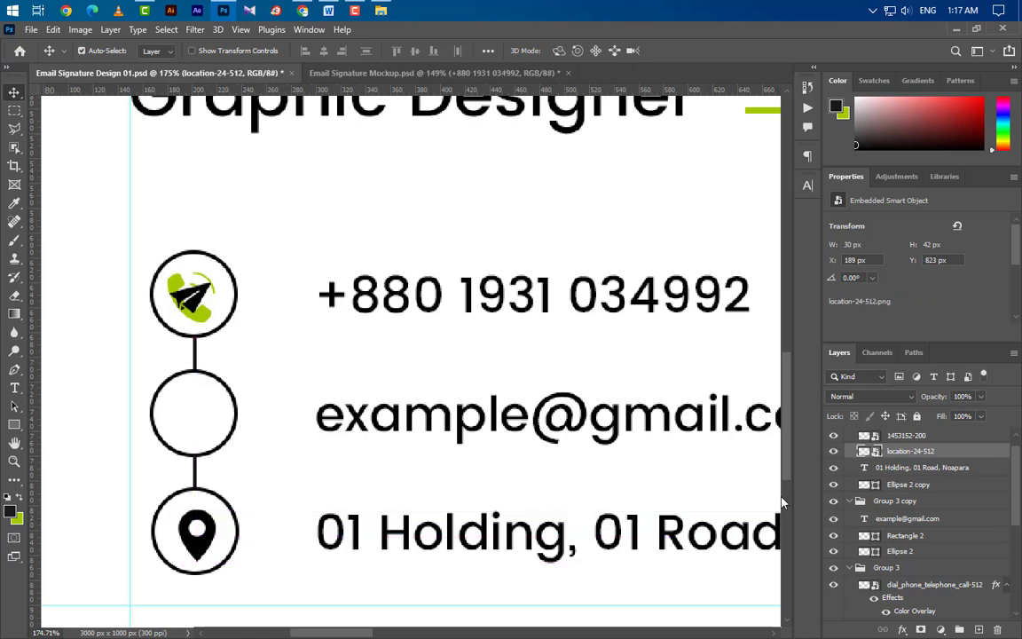
key(Up)
key(Up)
key(Up)
key(Left)
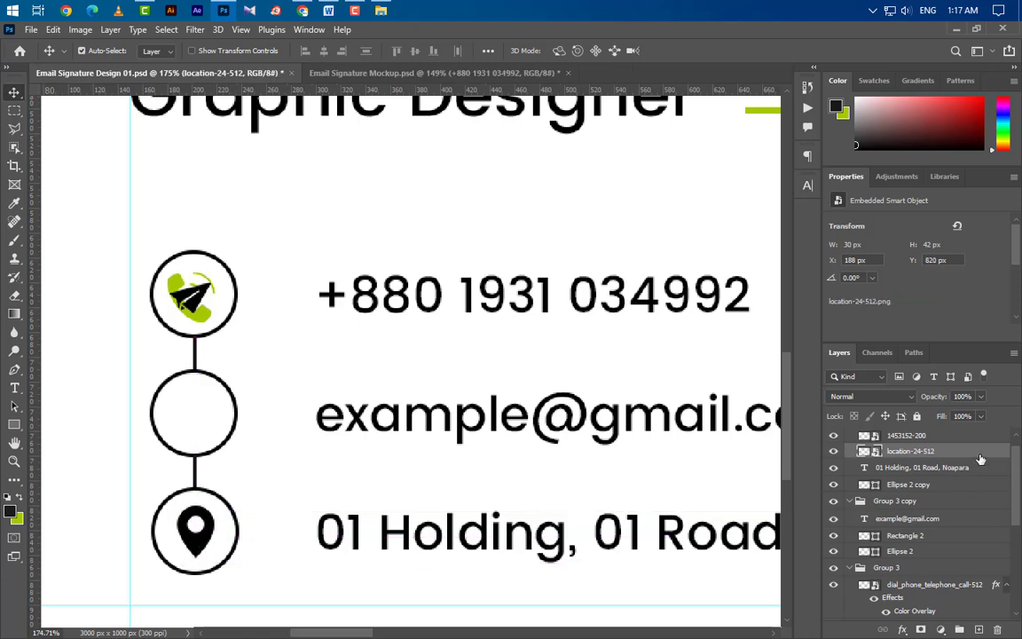
double_click(967, 451)
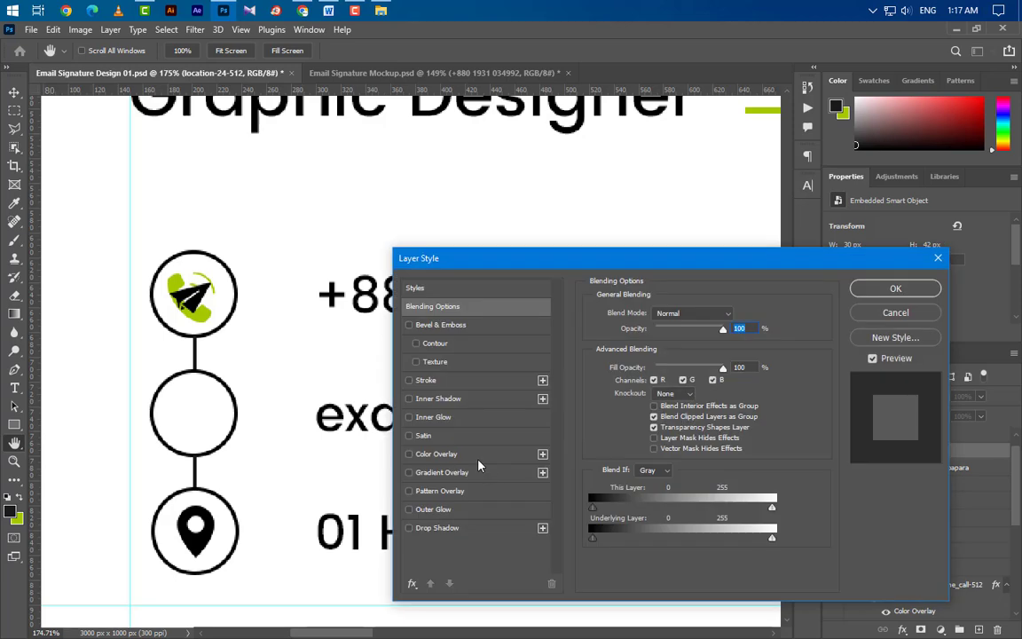
click(478, 458)
click(920, 284)
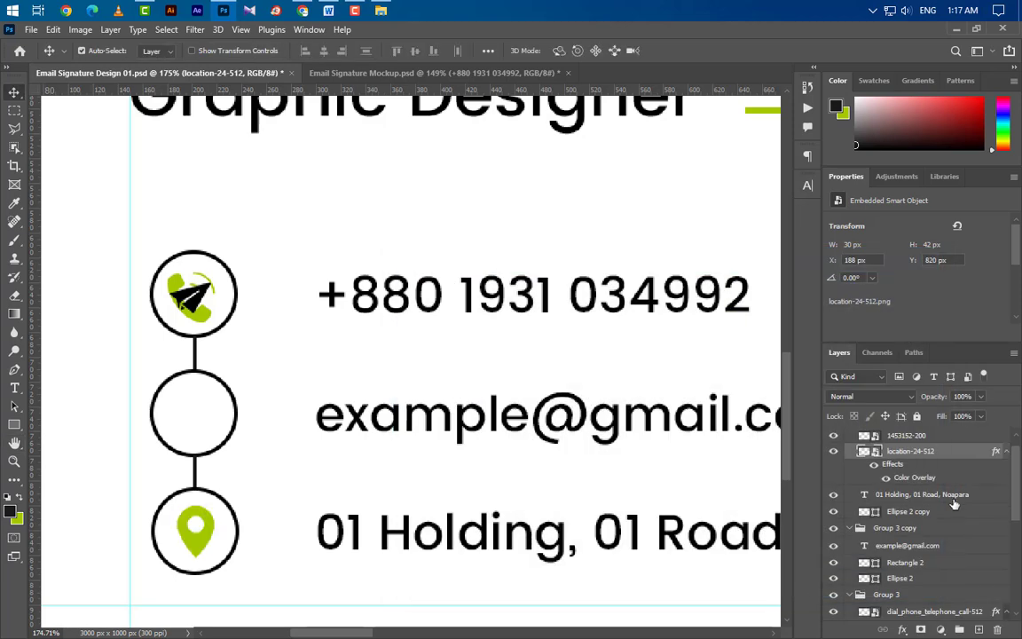
Step: Move the paper plane into the email circle's group and tint it lime
click(926, 439)
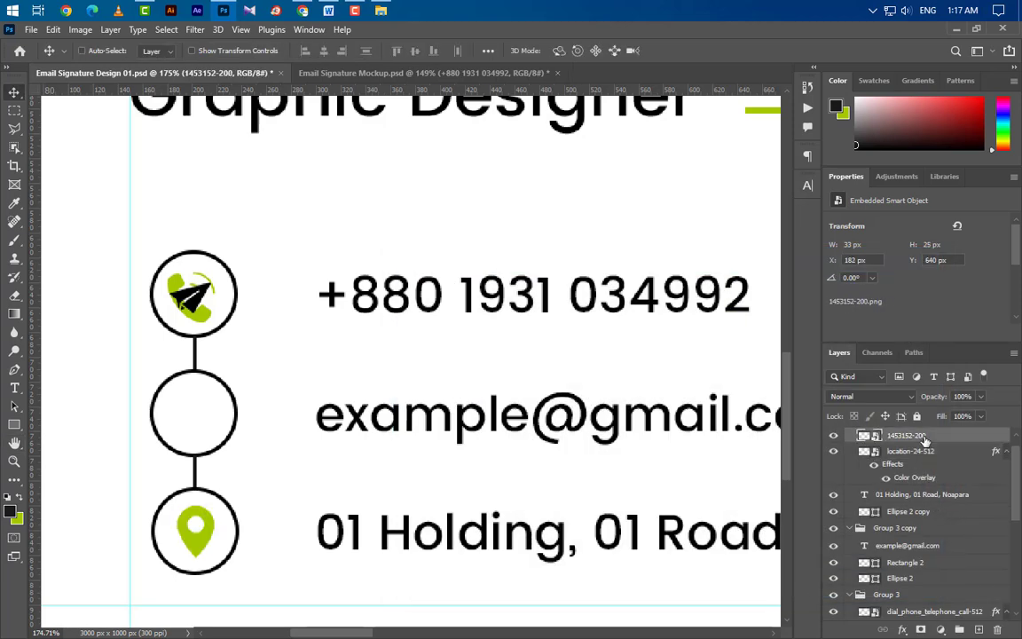
key(ctrl+t)
drag(189, 296, 201, 412)
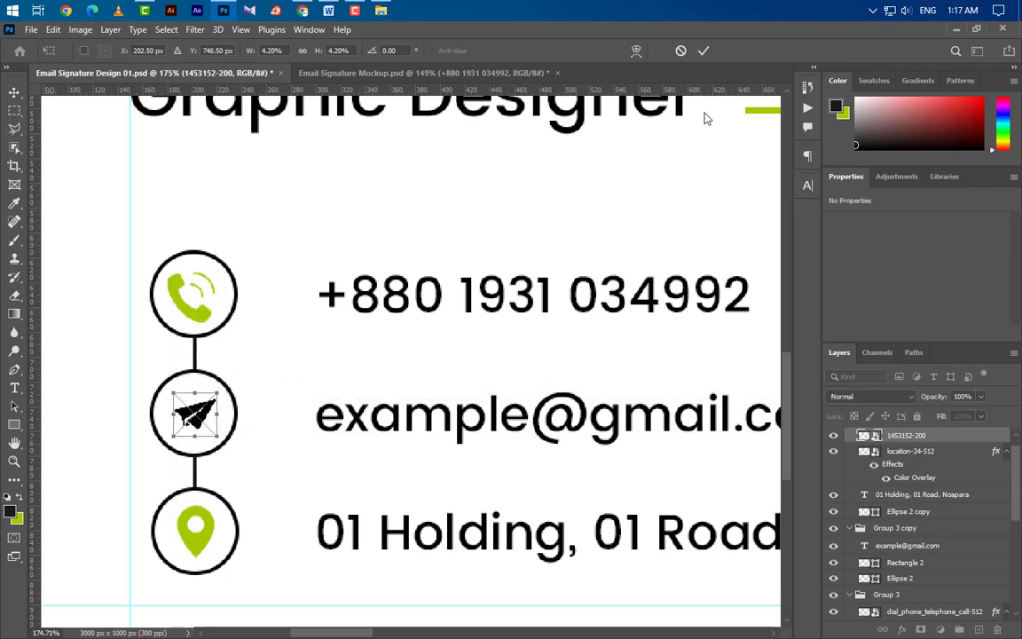
click(704, 51)
drag(960, 440, 933, 556)
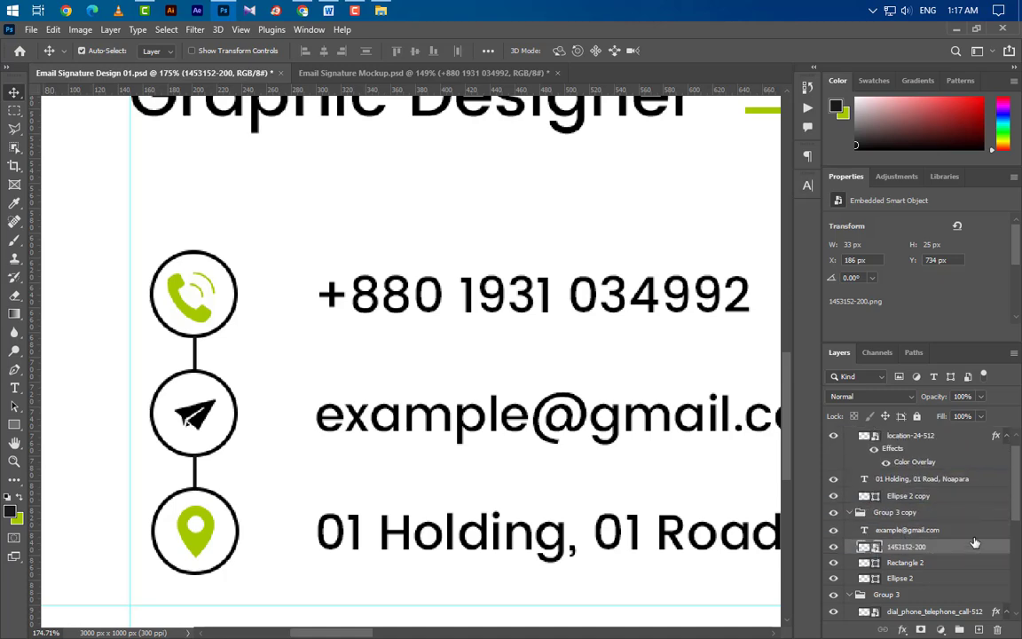
double_click(963, 546)
click(437, 454)
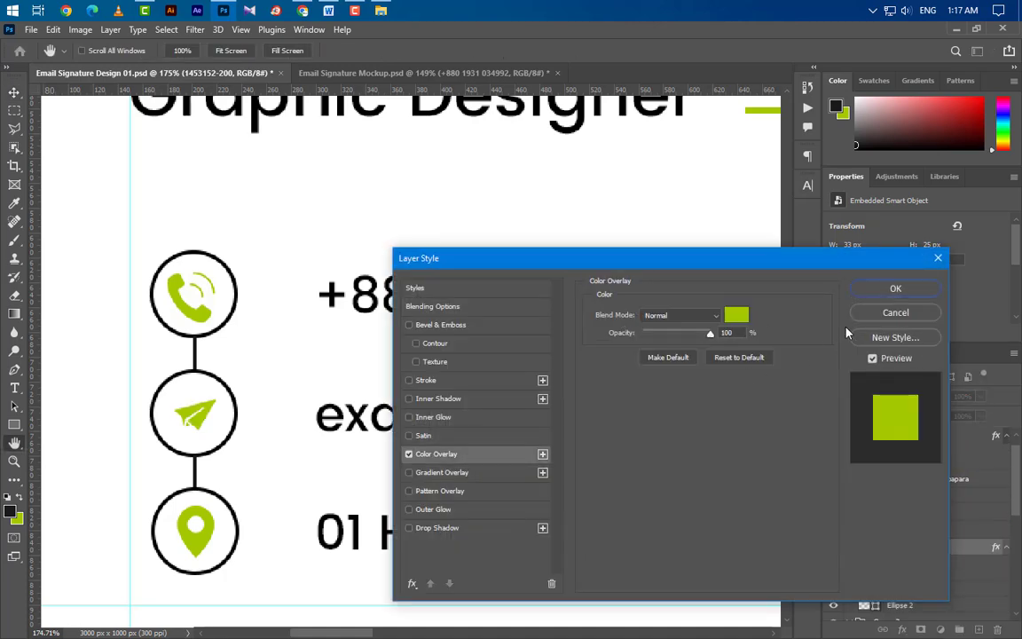
click(896, 288)
scroll(376, 365, down, 8)
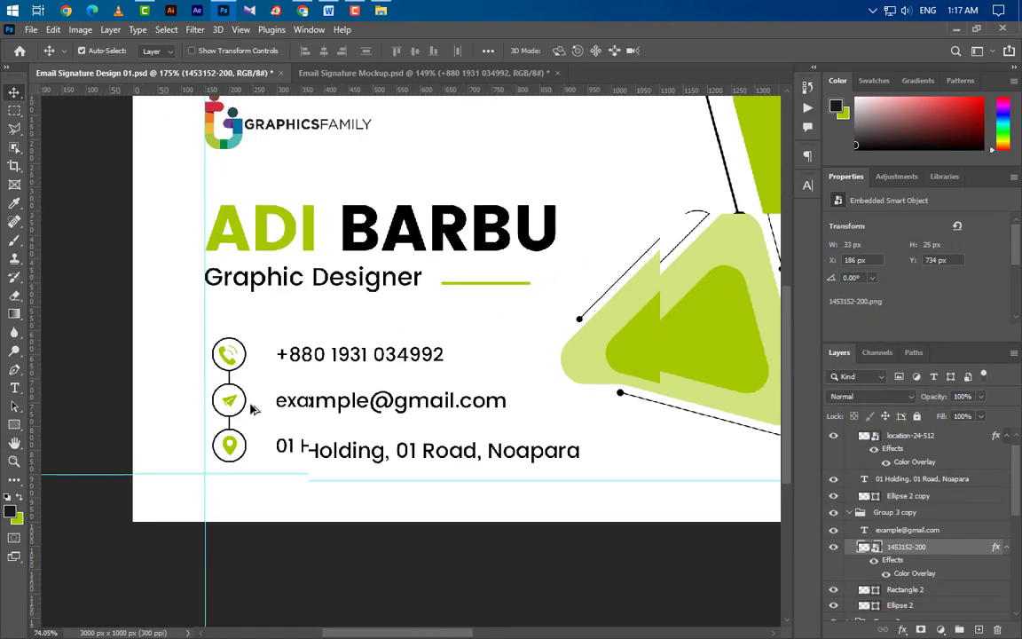
scroll(926, 505, up, 1)
Step: Collapse Group 4, Group 3 copy and Group 3, then group the three contact rows into Group 5
click(850, 438)
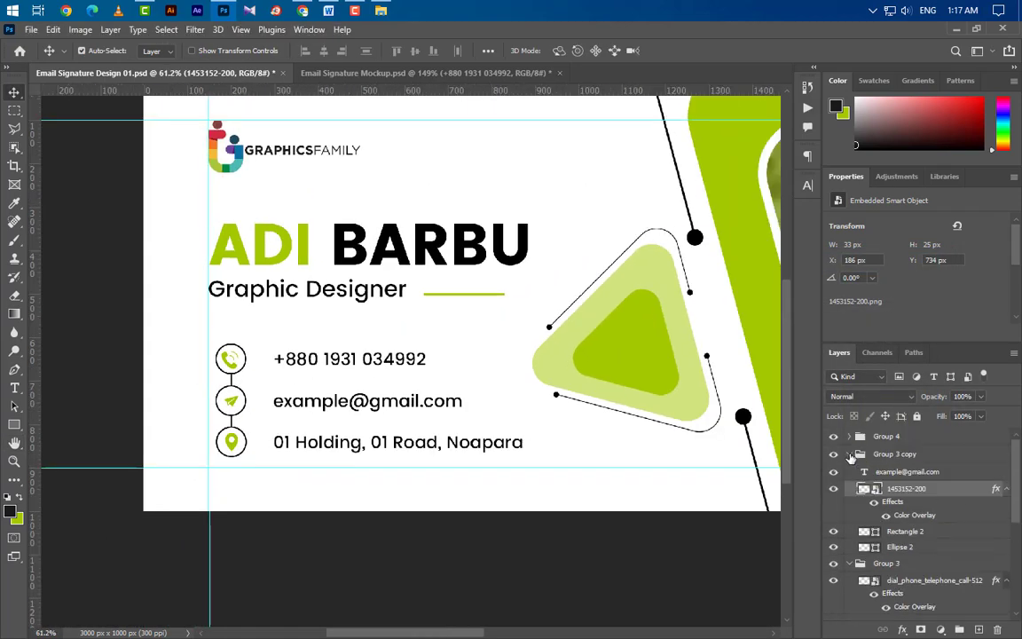
click(849, 455)
click(850, 473)
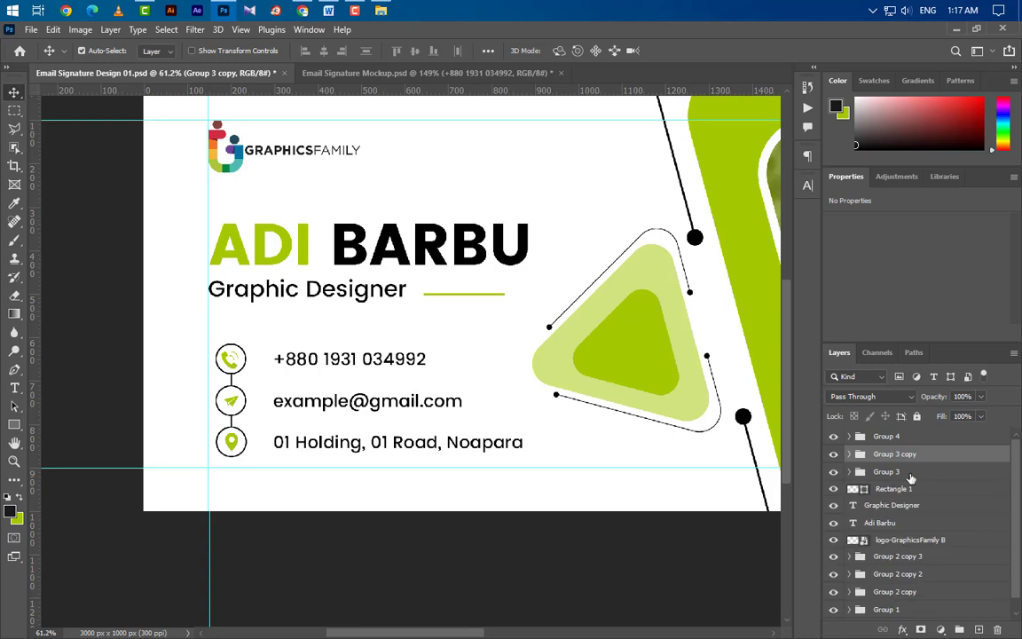
ctrl+click(912, 475)
ctrl+click(913, 436)
key(ctrl+g)
Step: Shift the new contact group slightly left and down on the banner
key(ctrl+t)
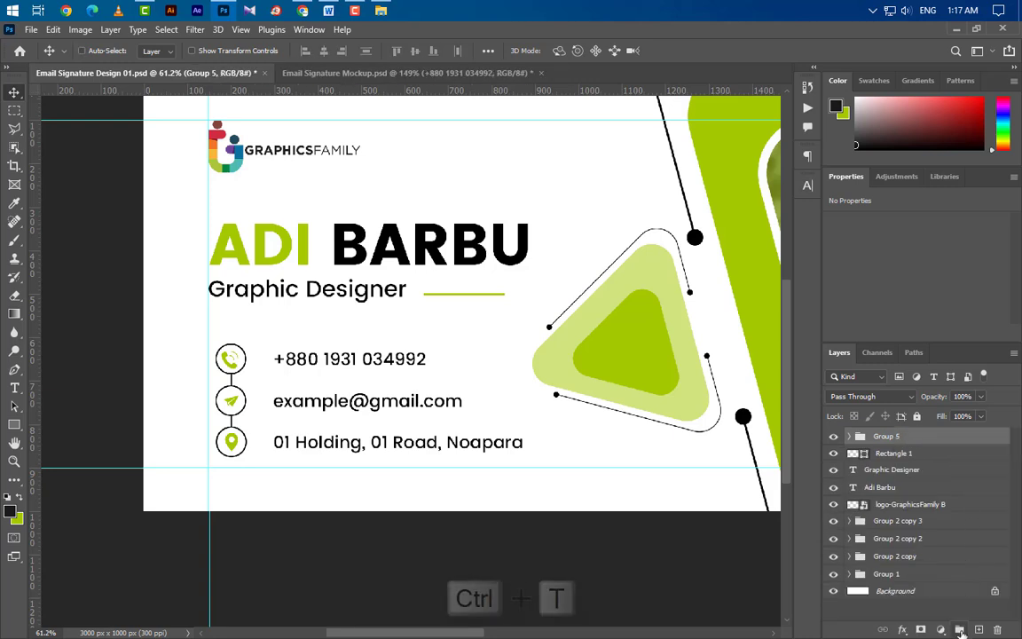
mouse_move(403, 449)
mouse_down()
mouse_move(392, 411)
mouse_move(396, 446)
mouse_up()
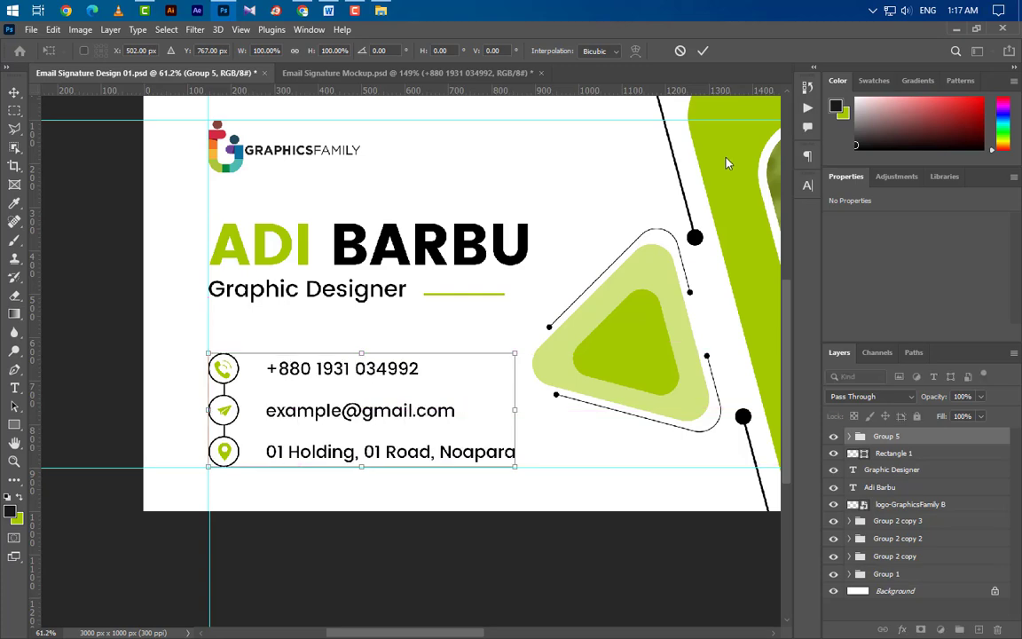
click(701, 52)
scroll(251, 394, down, 10)
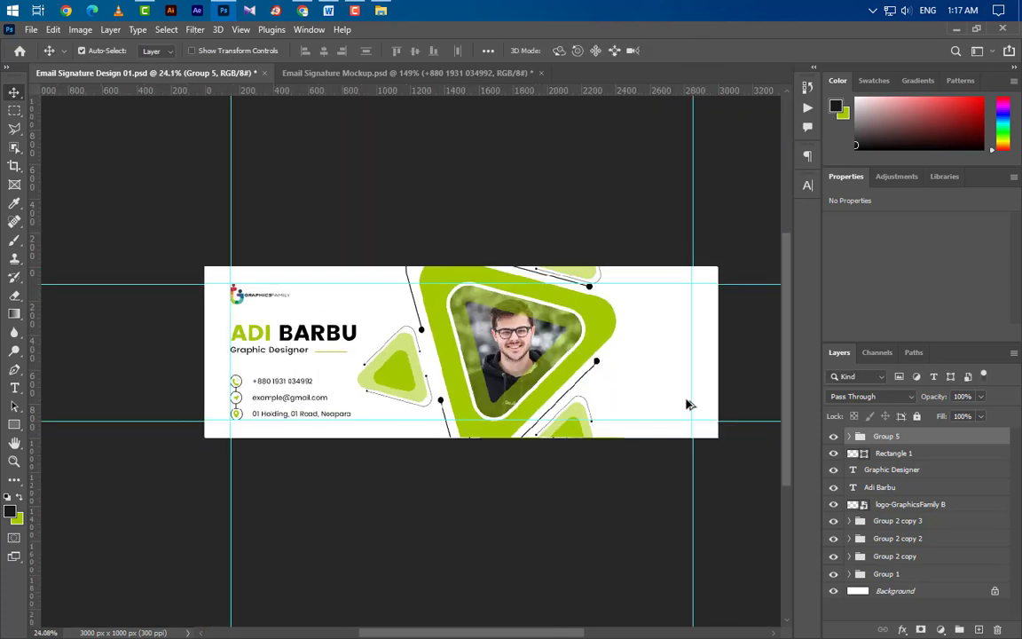
scroll(688, 404, up, 3)
scroll(730, 406, up, 5)
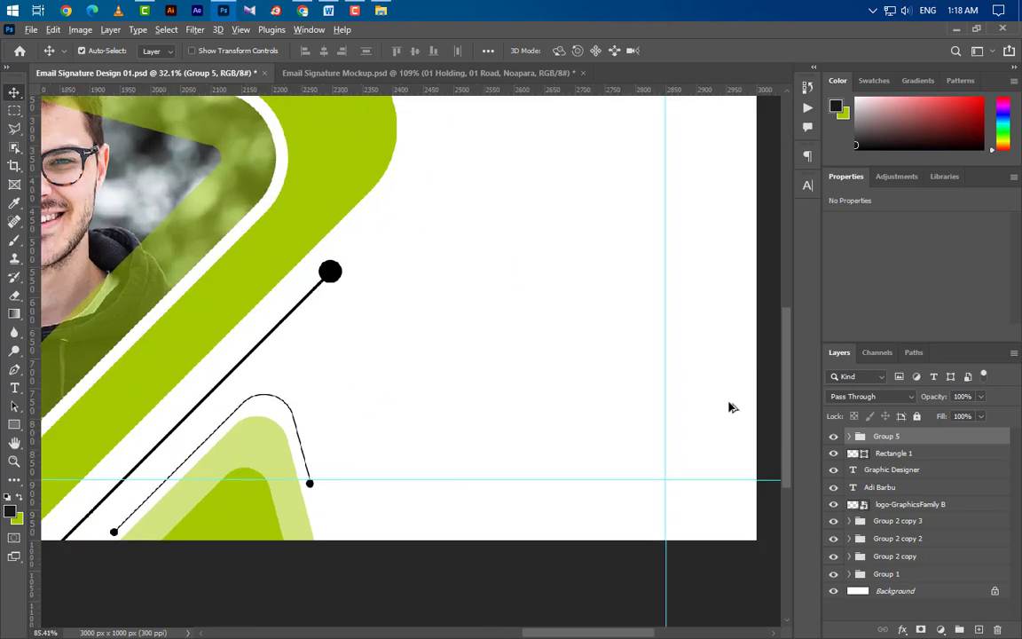
scroll(730, 406, up, 2)
Step: Type a 'Follow Us :' heading in the empty right area and make it Poppins Bold
click(14, 388)
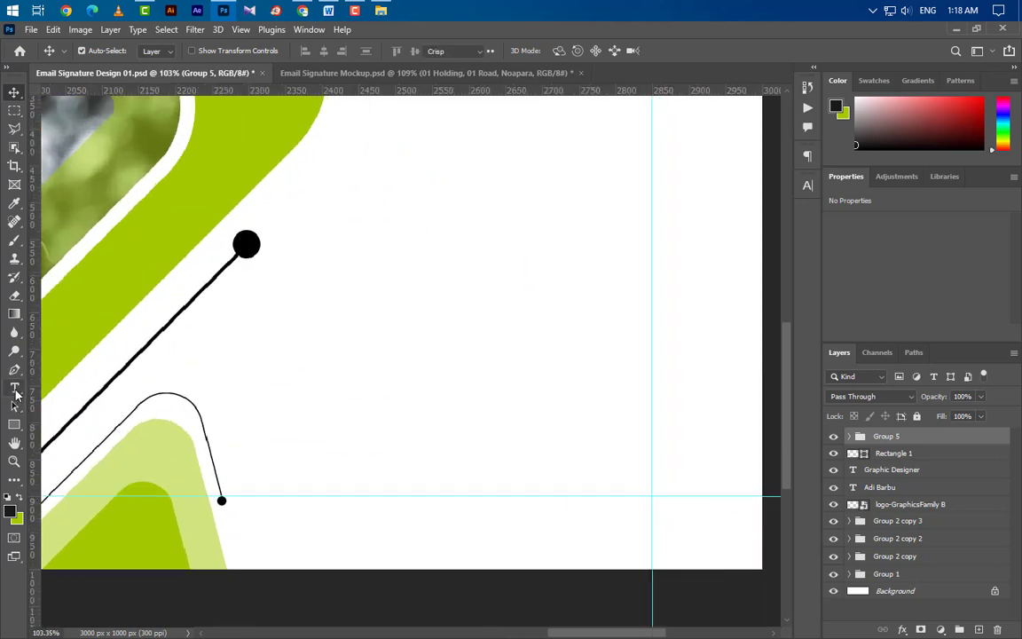
click(265, 354)
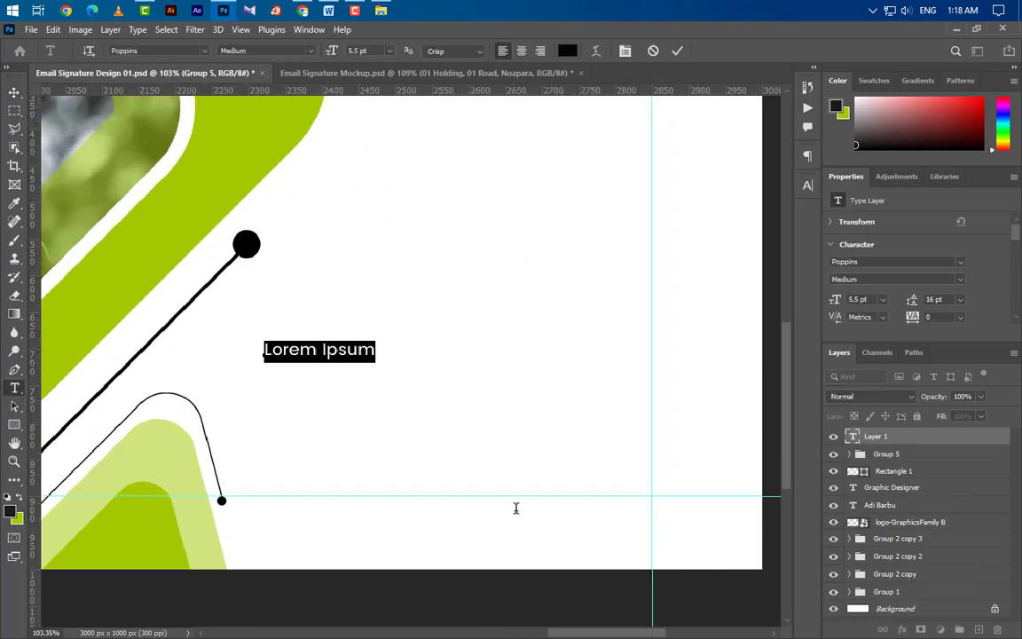
text(E)
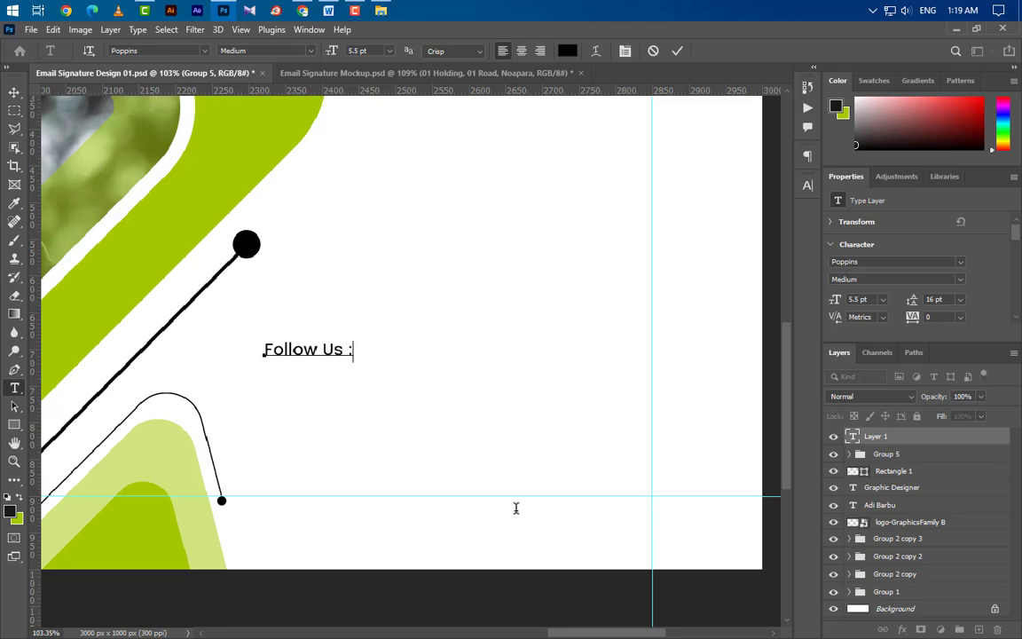
click(679, 52)
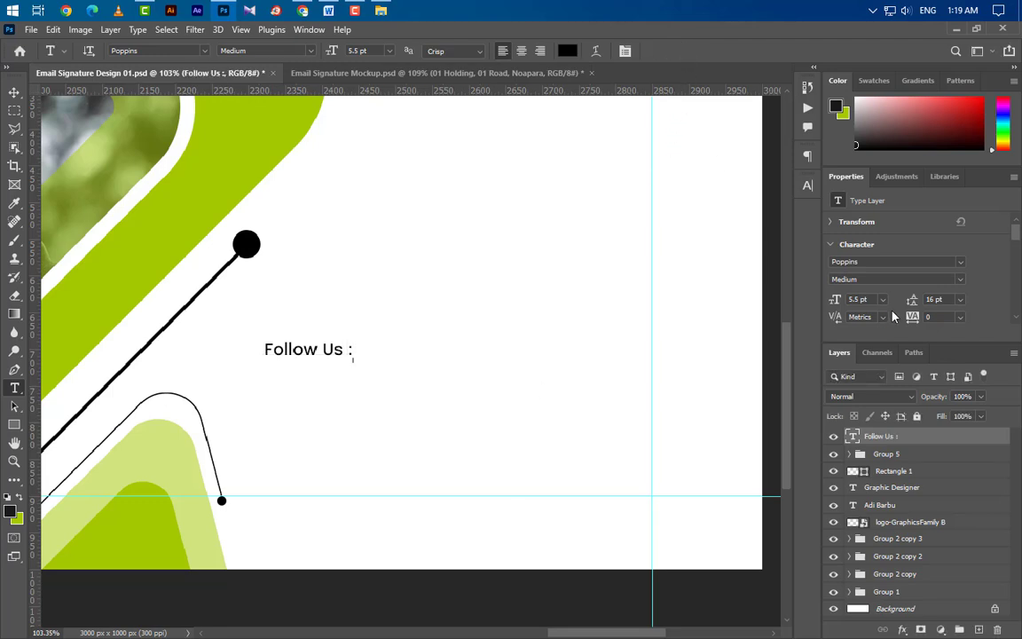
click(940, 282)
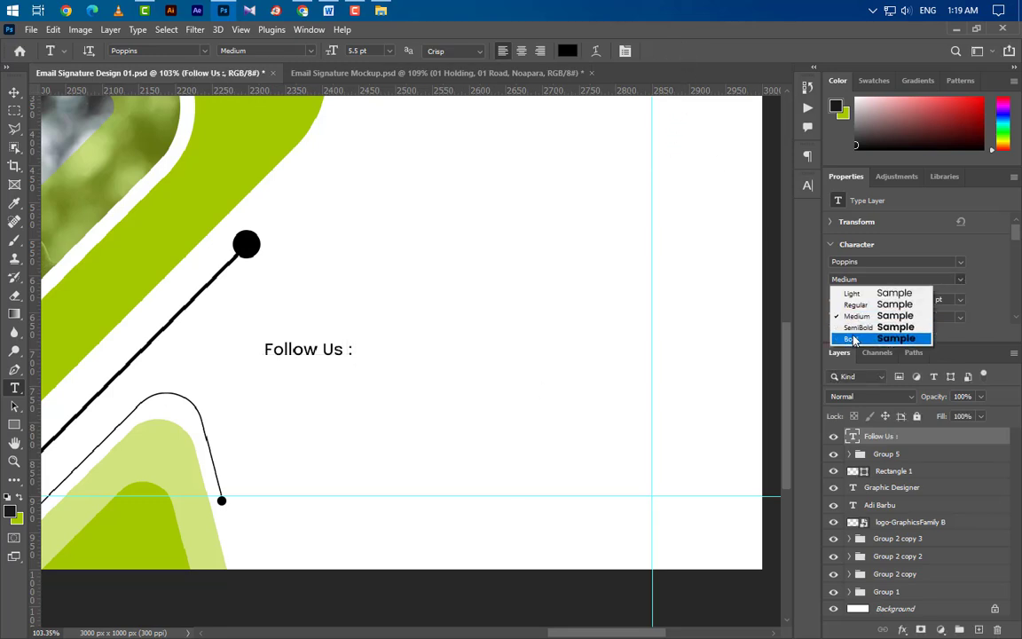
click(851, 335)
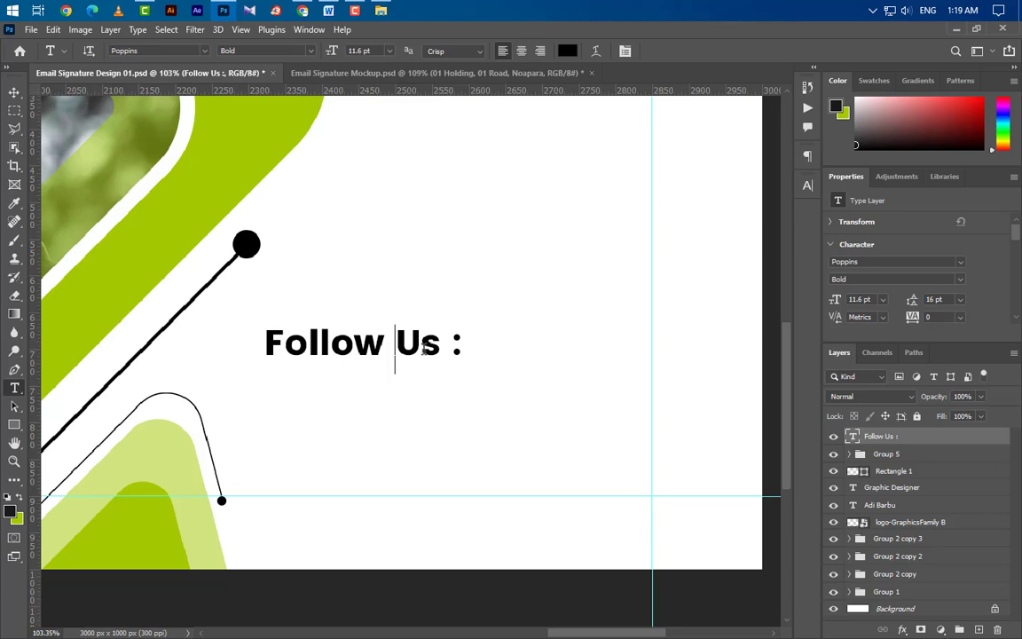
Step: Colour 'Us :' in the heading lime green, sampled from the design
drag(425, 349, 465, 348)
click(808, 186)
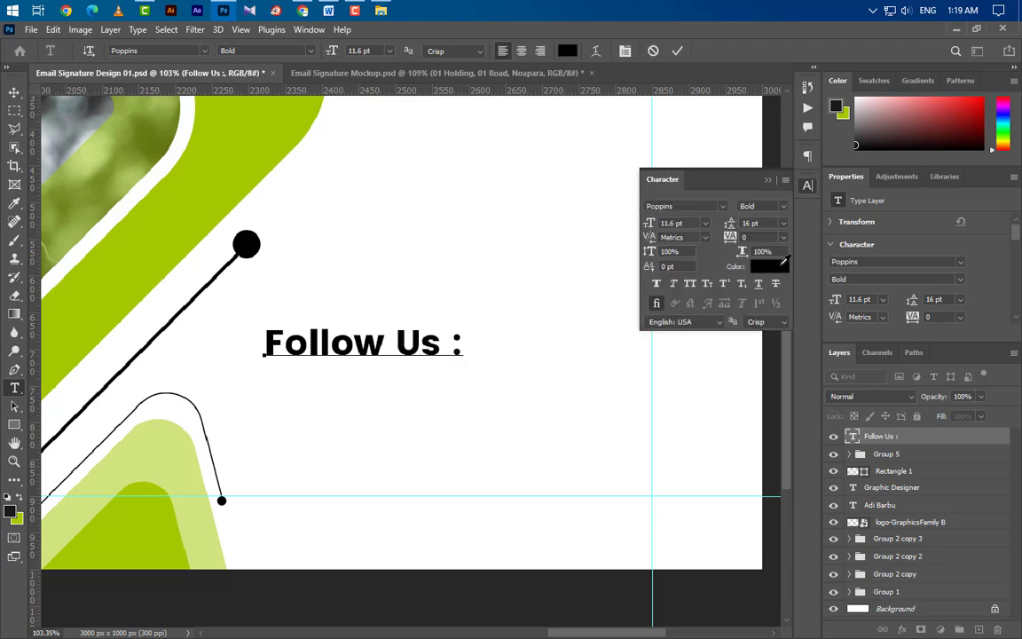
click(781, 264)
click(153, 506)
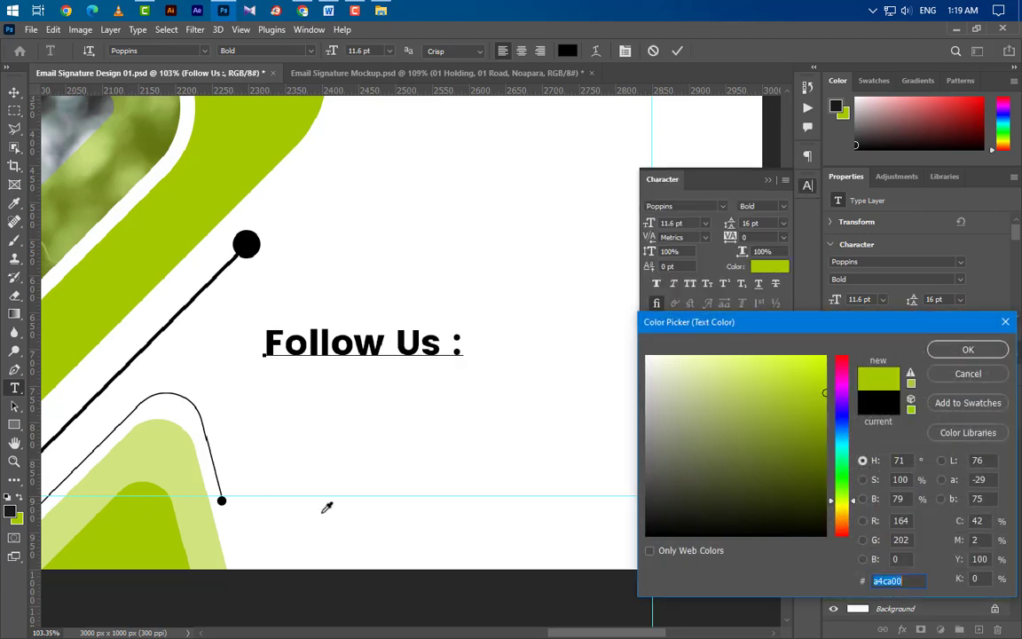
click(943, 351)
click(677, 51)
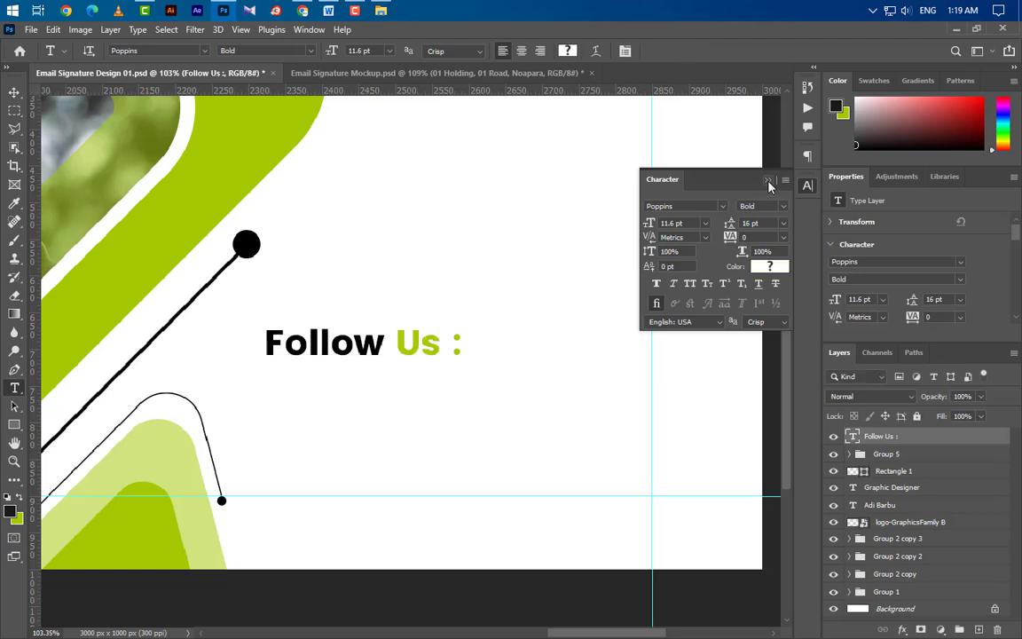
click(768, 181)
scroll(222, 466, up, 5)
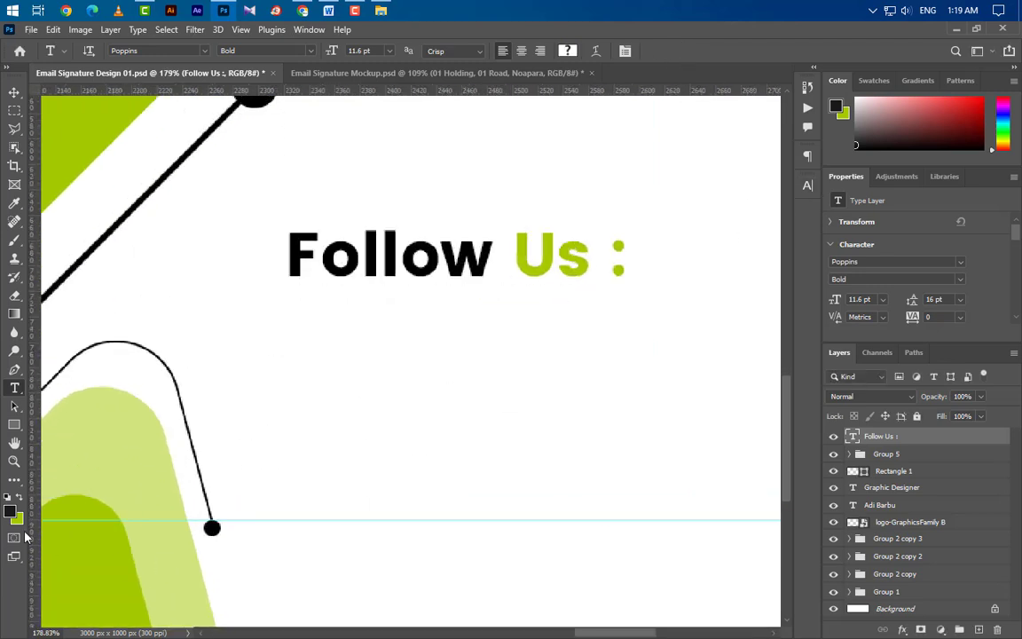
Step: Draw a 35×35 px black square (Rectangle 3) below the Follow Us heading with the Rectangle Tool
click(13, 430)
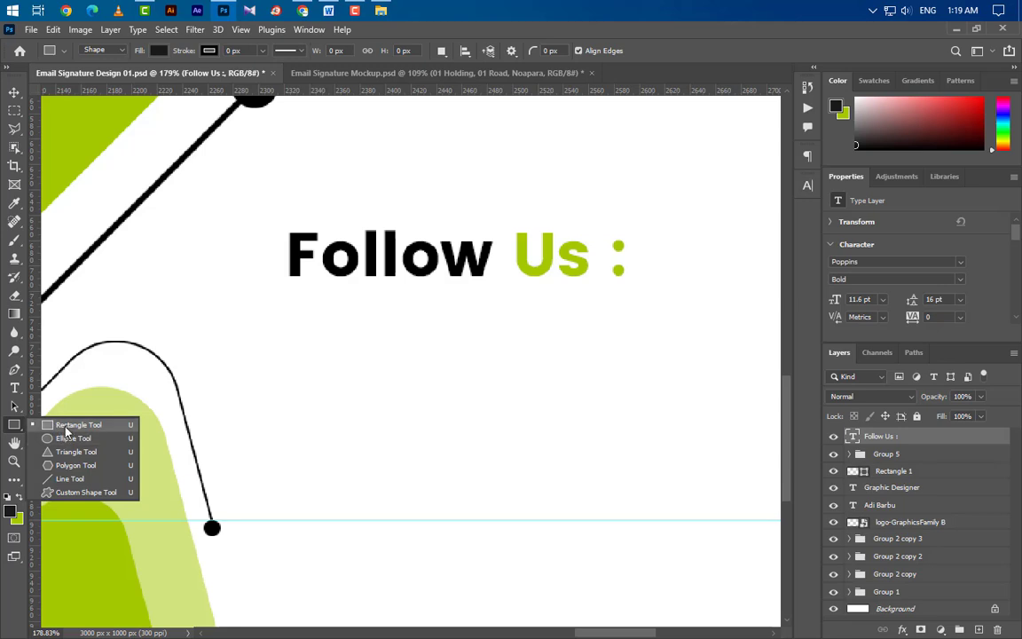
click(65, 427)
drag(291, 317, 368, 372)
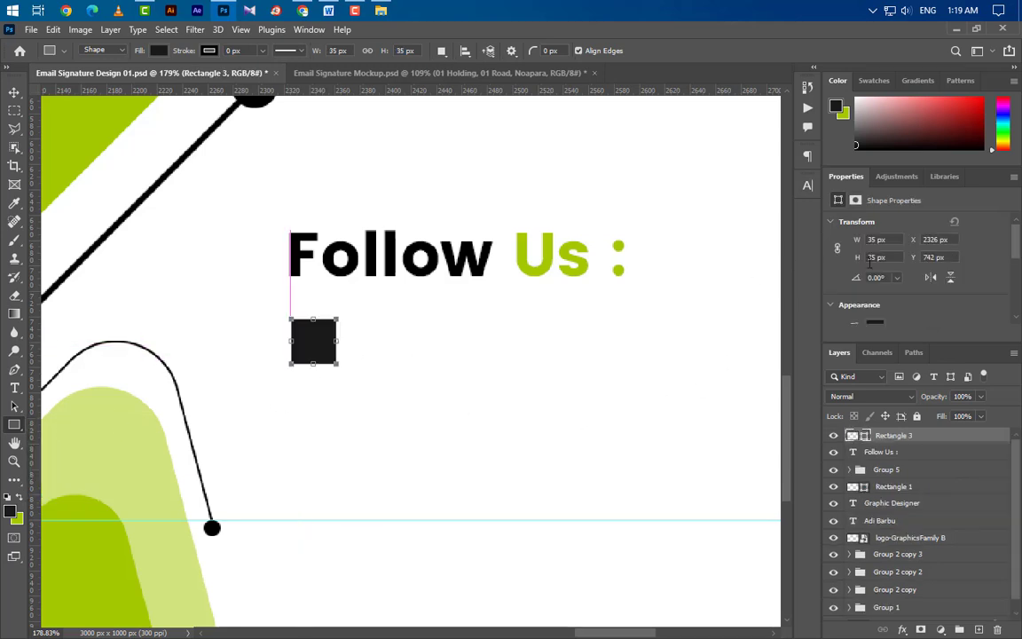